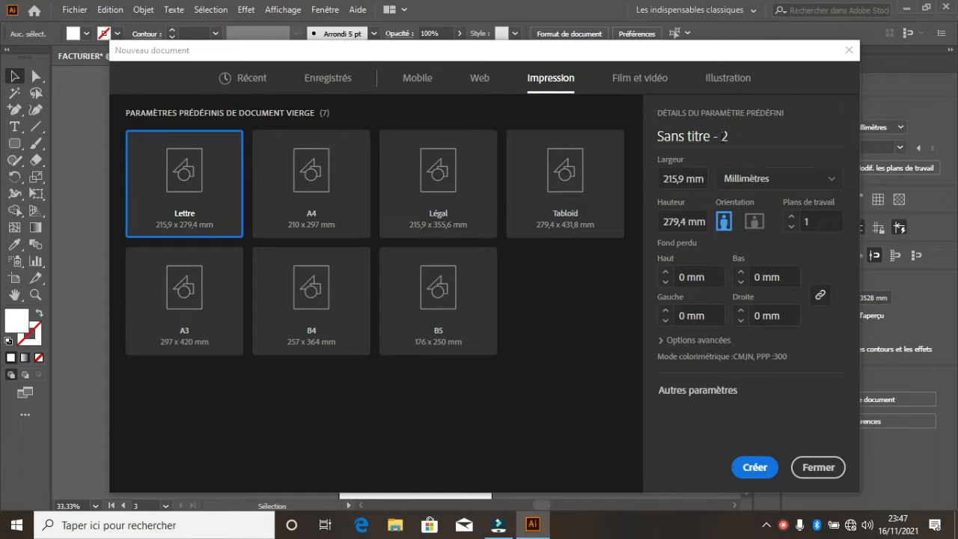
# Step: Name the new print document FACTURIER and set its size to 148 mm wide by 210 mm high
pyautogui.moveTo(648, 132); pyautogui.dragTo(644, 132)
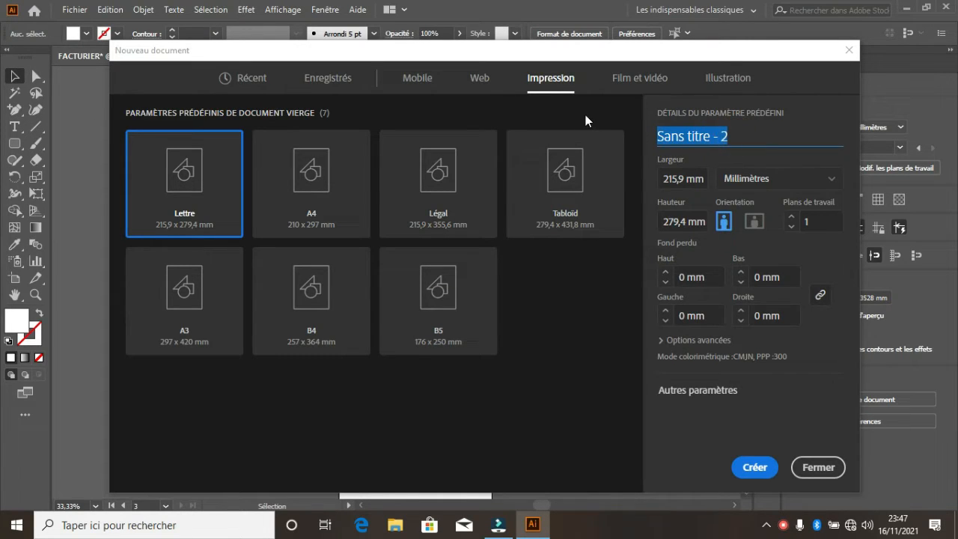
pyautogui.write('F')
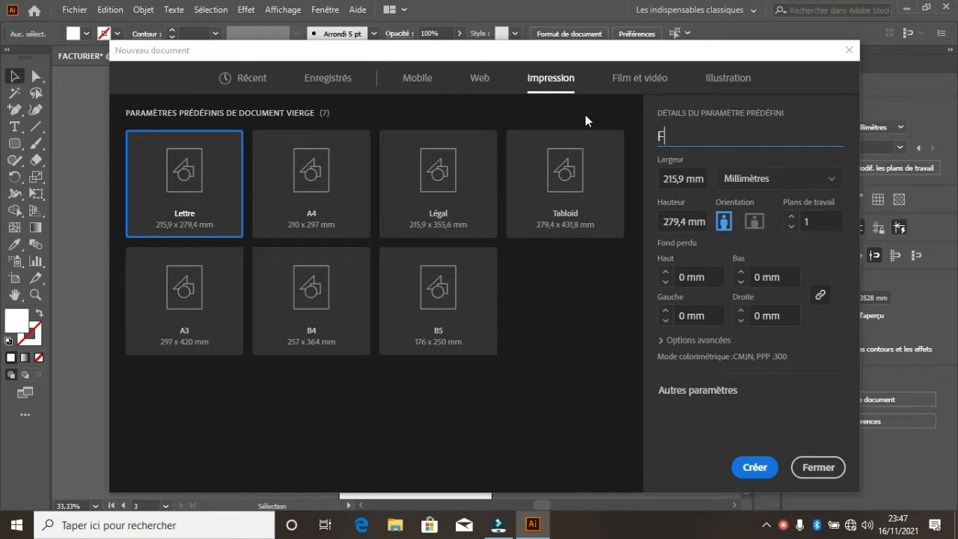
pyautogui.write('ACTURIER')
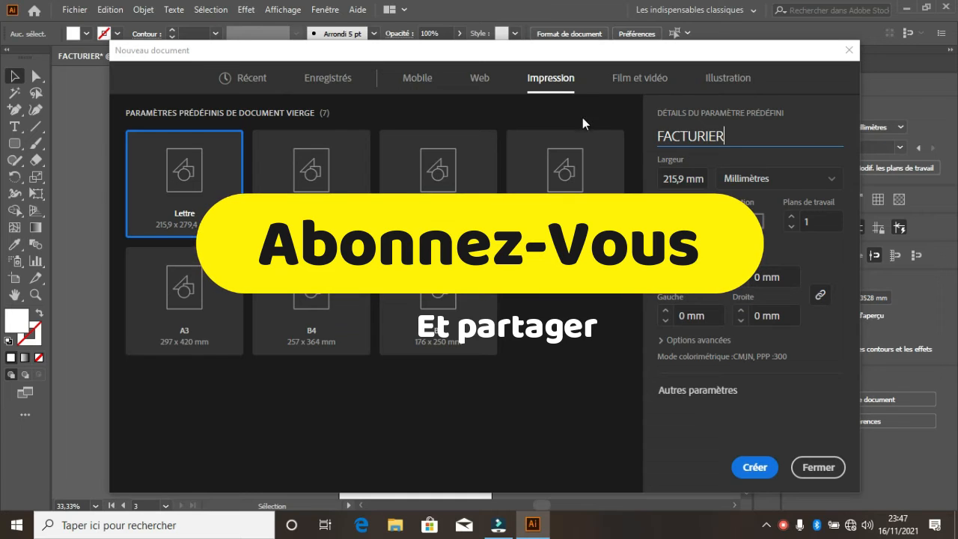
pyautogui.click(681, 179)
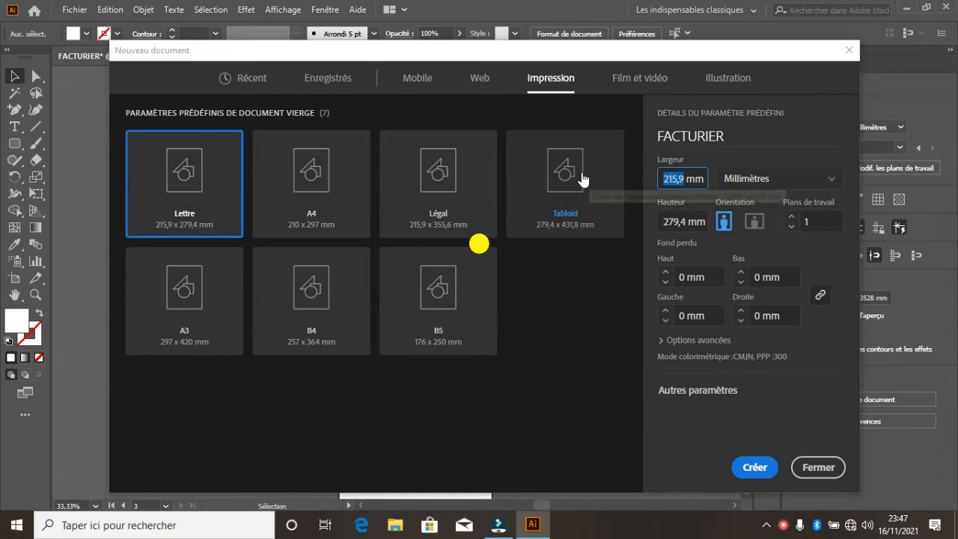
pyautogui.write('1')
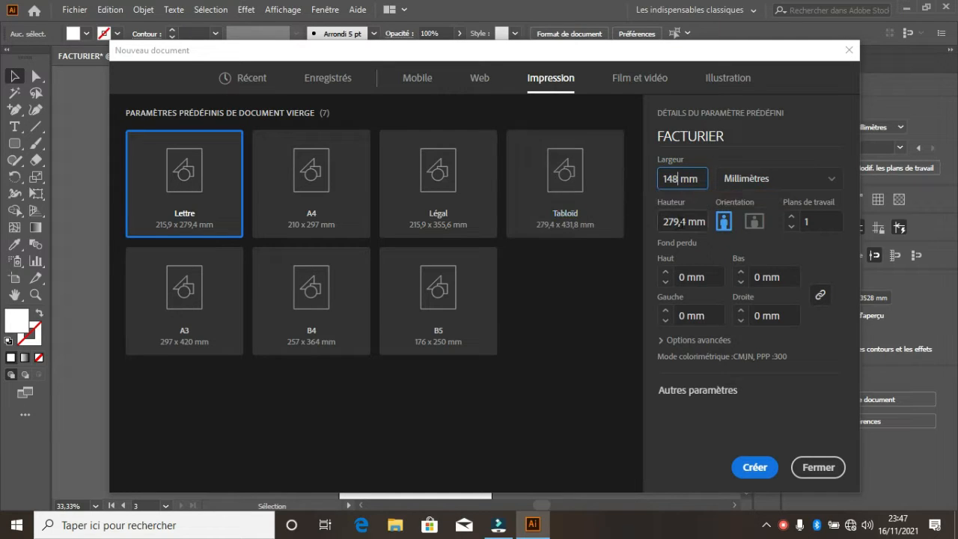
pyautogui.click(683, 222)
pyautogui.write('210')
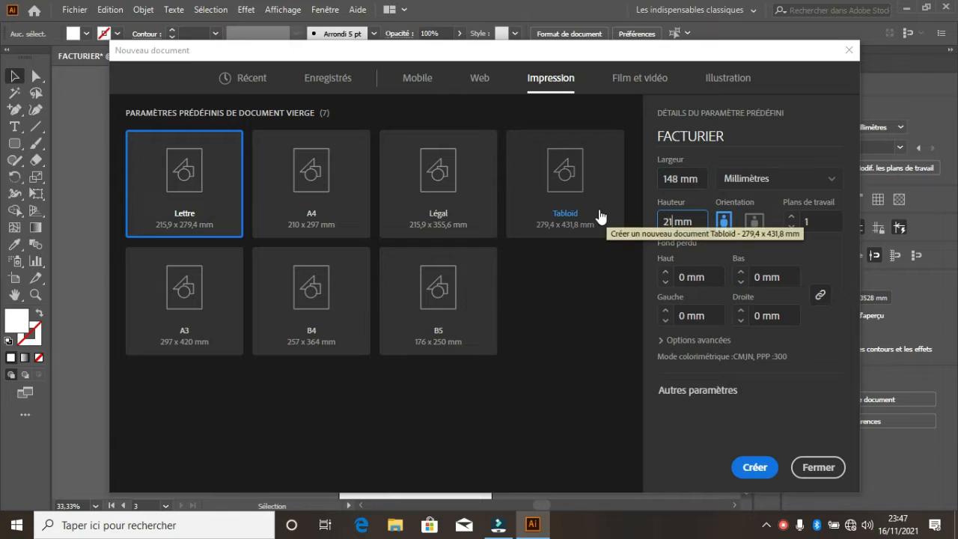
# Step: Keep the portrait orientation, set the number of artboards to 3 and create the document
pyautogui.click(723, 220)
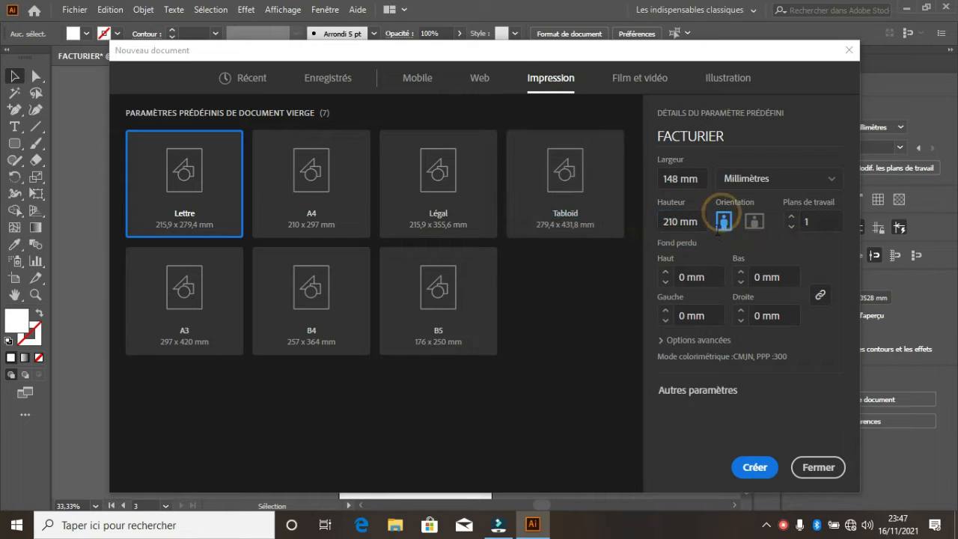
pyautogui.click(793, 218)
pyautogui.click(792, 227)
pyautogui.click(755, 467)
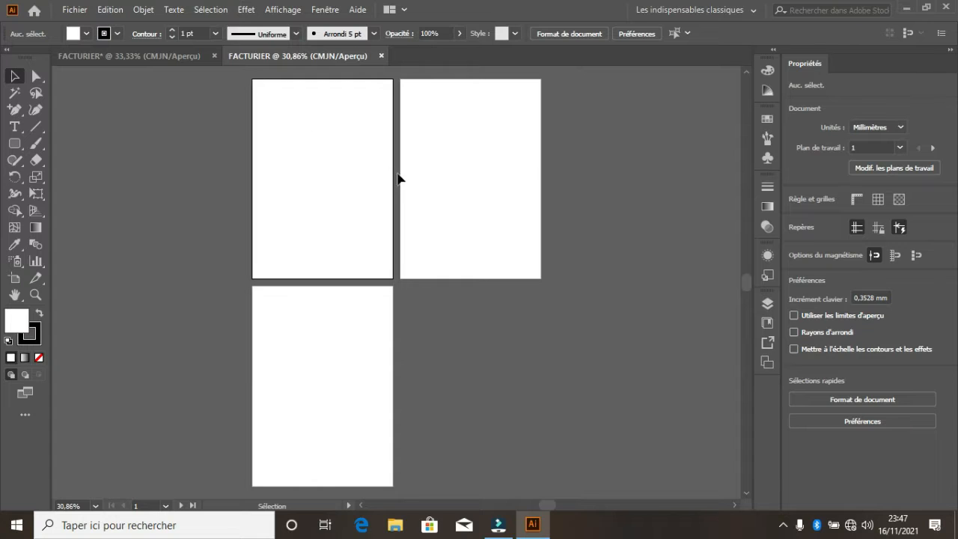
pyautogui.click(907, 9)
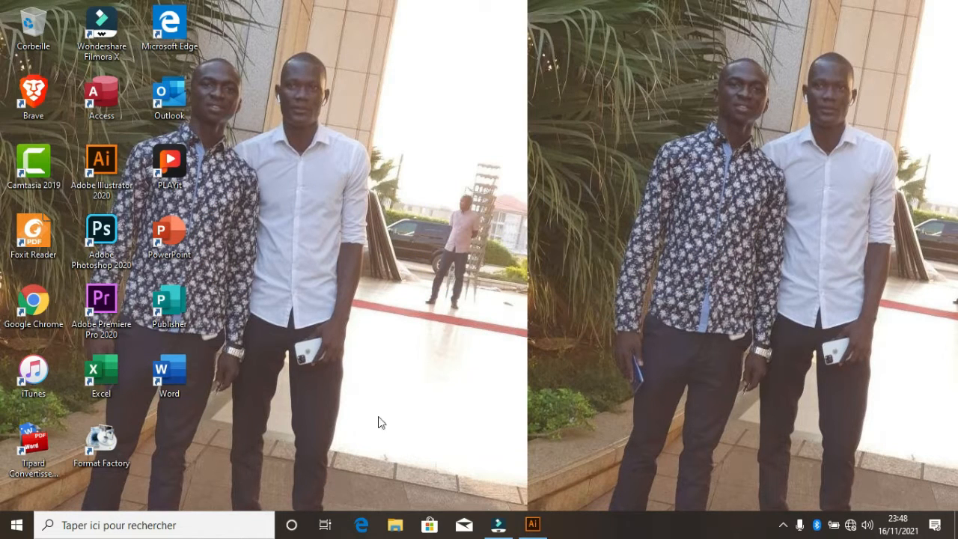
pyautogui.click(533, 524)
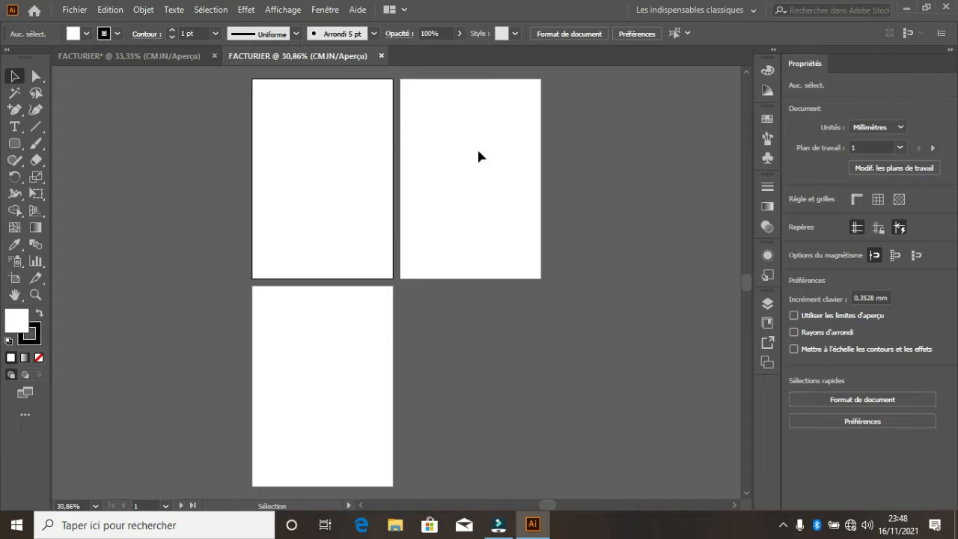
pyautogui.click(292, 155)
# Step: Draw a rectangle about 148 × 112 mm across the lower half of the first artboard, filled with CMYK blue and without a stroke
pyautogui.moveTo(14, 143); pyautogui.dragTo(56, 143)
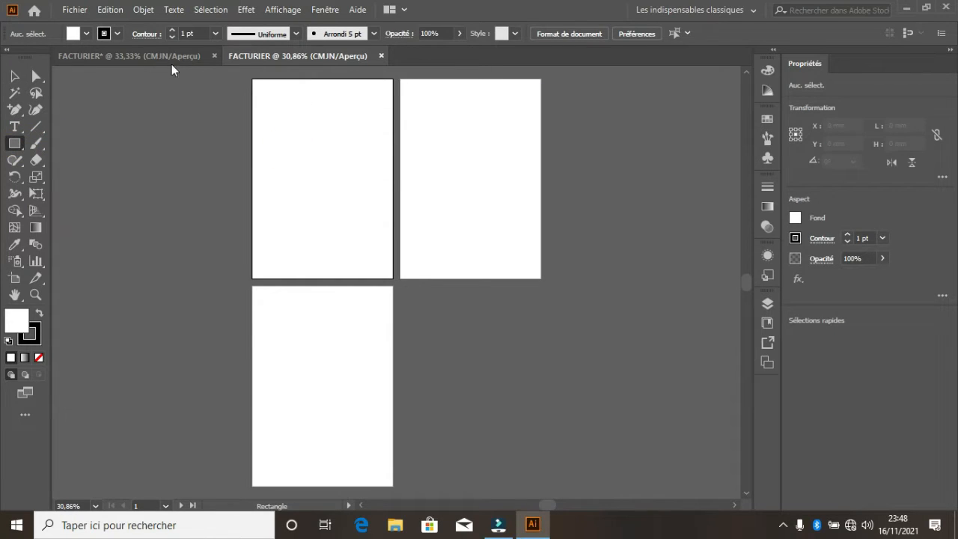
pyautogui.moveTo(253, 170)
pyautogui.mouseDown()
pyautogui.moveTo(342, 253)
pyautogui.moveTo(393, 278)
pyautogui.mouseUp()
pyautogui.click(86, 33)
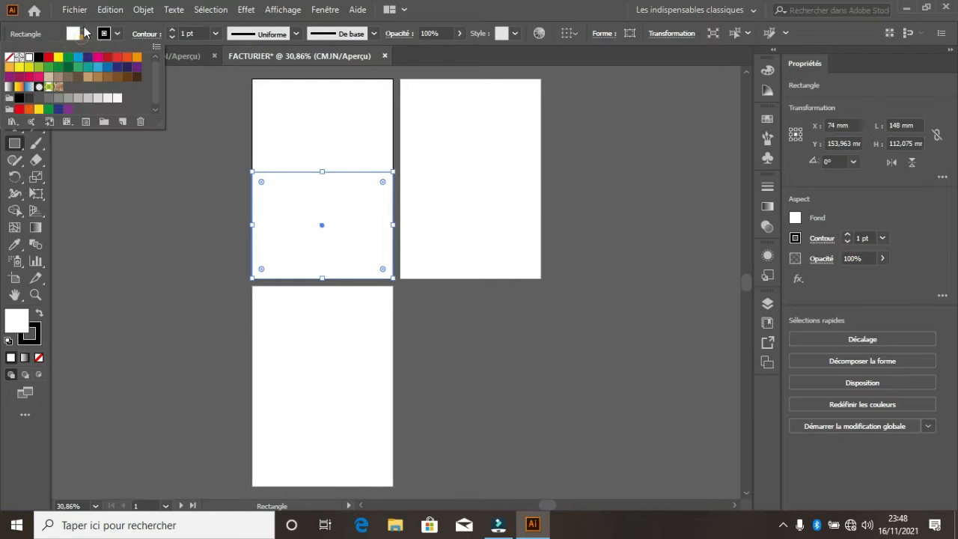
pyautogui.click(88, 56)
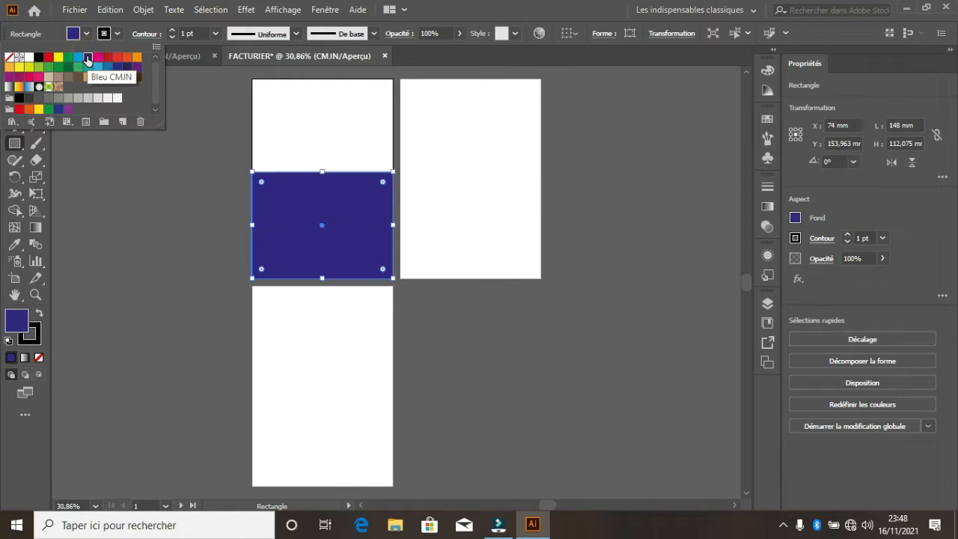
pyautogui.click(86, 34)
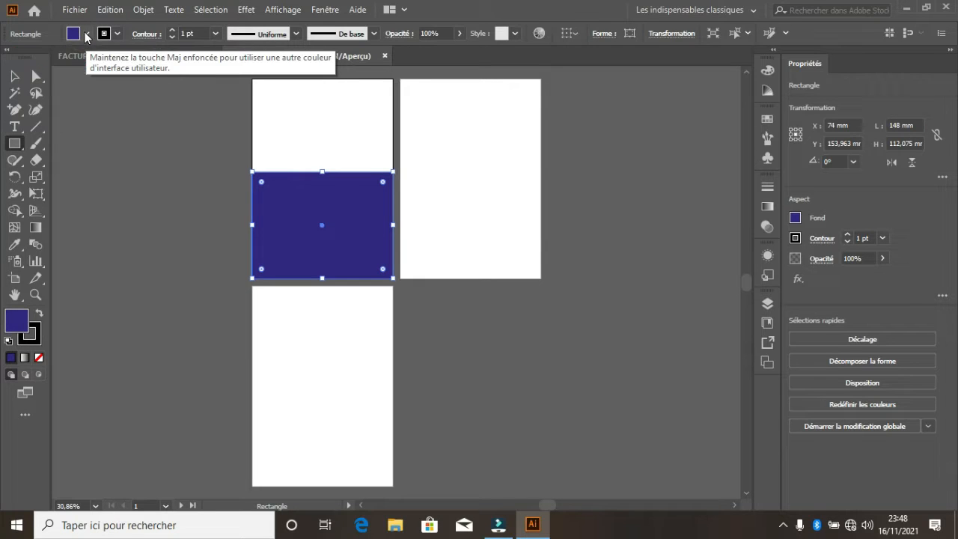
pyautogui.click(118, 34)
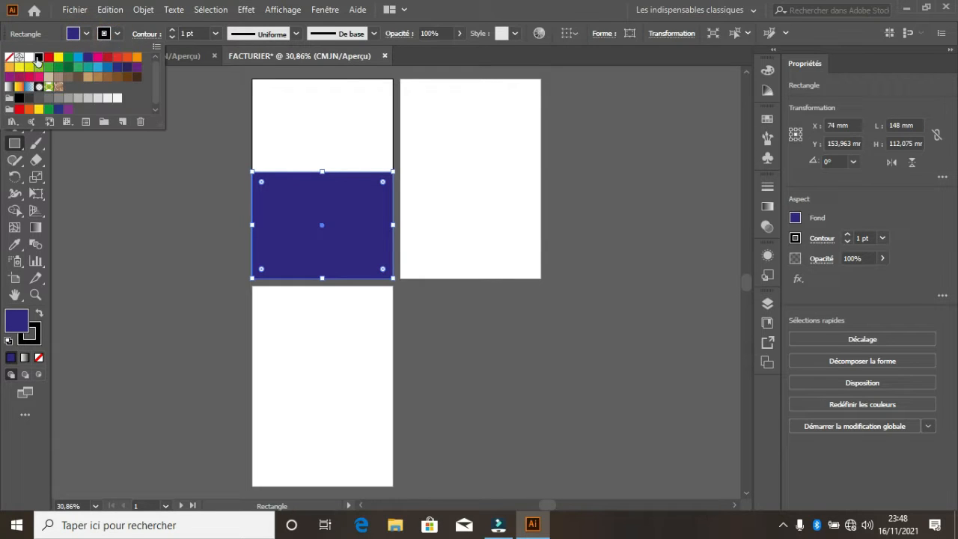
pyautogui.click(11, 59)
# Step: Slant the blue rectangle's upper edge by raising its left anchor to about Y 69 mm and lowering its right anchor to about Y 152 mm
pyautogui.click(36, 75)
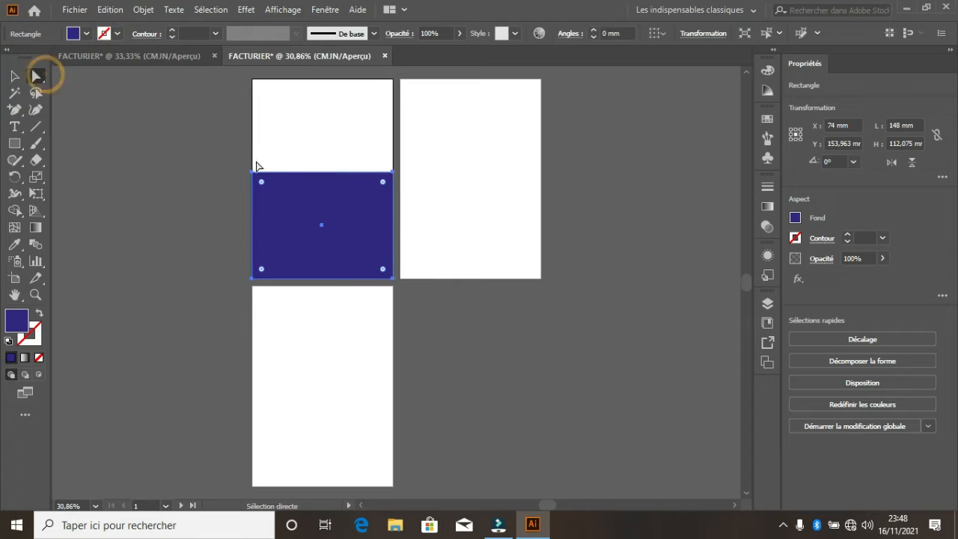
pyautogui.moveTo(255, 175); pyautogui.dragTo(254, 146)
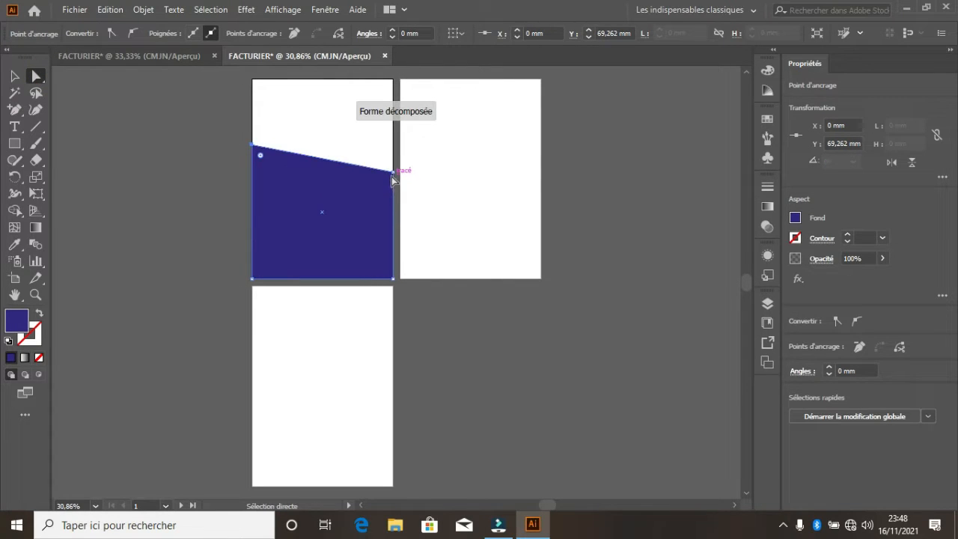
pyautogui.moveTo(391, 176); pyautogui.dragTo(392, 222)
pyautogui.click(14, 75)
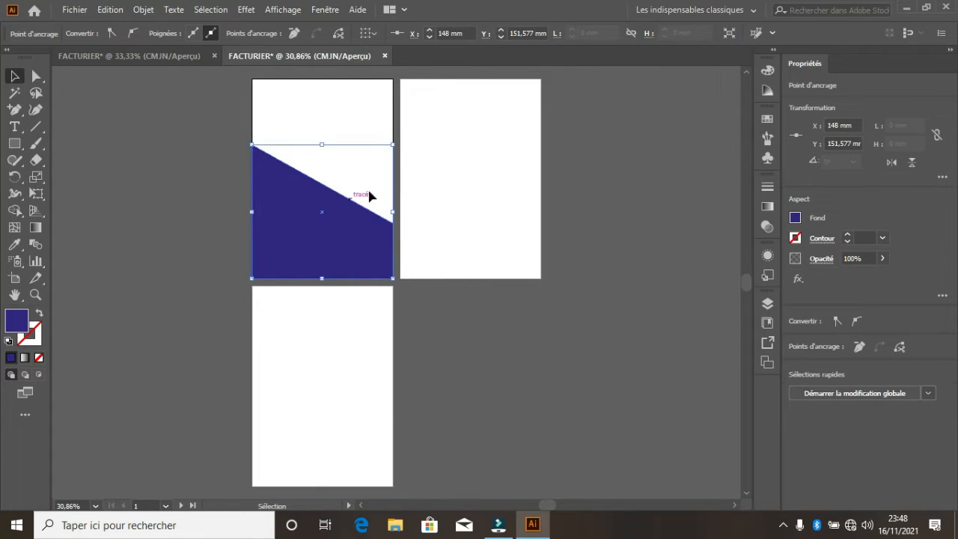
# Step: Duplicate the slanted blue shape slightly lower, fill the copy with yellow and shorten it to end at the artboard's bottom edge
pyautogui.click(330, 235)
pyautogui.moveTo(339, 229); pyautogui.dragTo(342, 236)
pyautogui.click(104, 32)
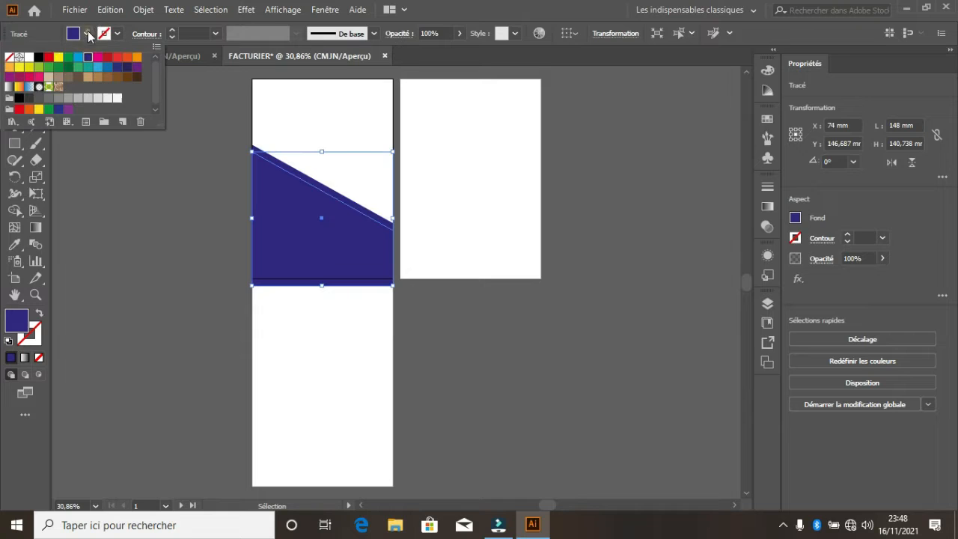
pyautogui.click(57, 61)
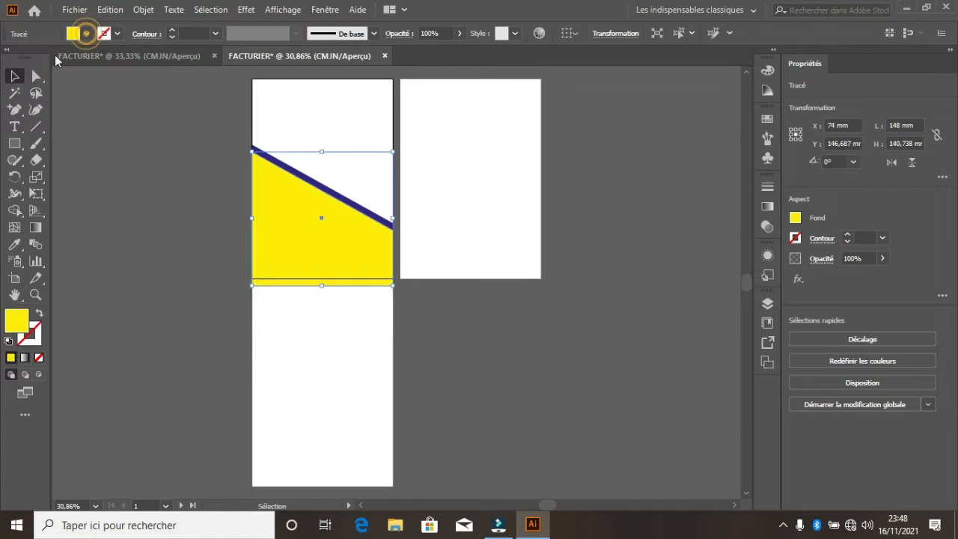
pyautogui.moveTo(317, 285); pyautogui.dragTo(321, 279)
# Step: Duplicate the yellow shape slightly lower, fill the copy with CMYK blue and shorten it to about 124 mm high, ending at the artboard's bottom edge
pyautogui.moveTo(306, 214); pyautogui.dragTo(307, 223)
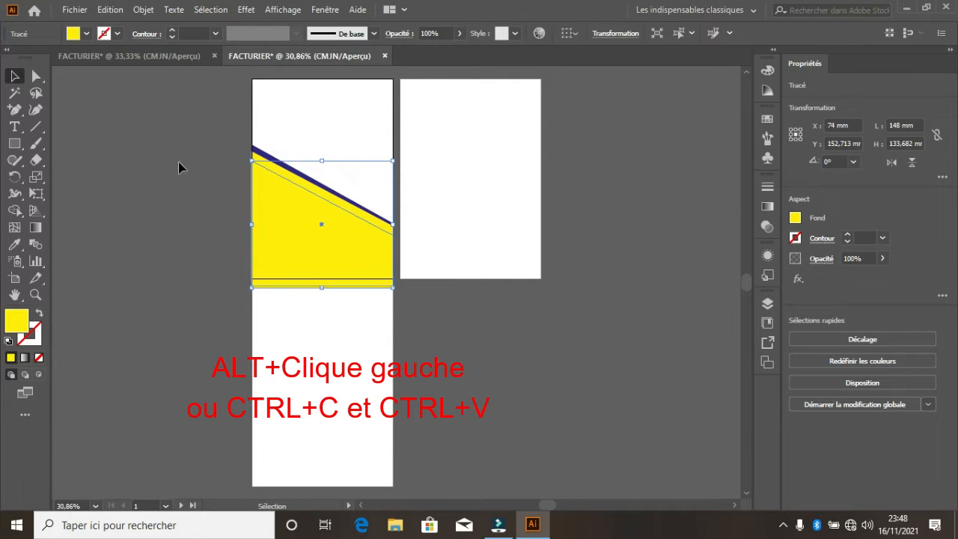
pyautogui.click(85, 39)
pyautogui.click(94, 58)
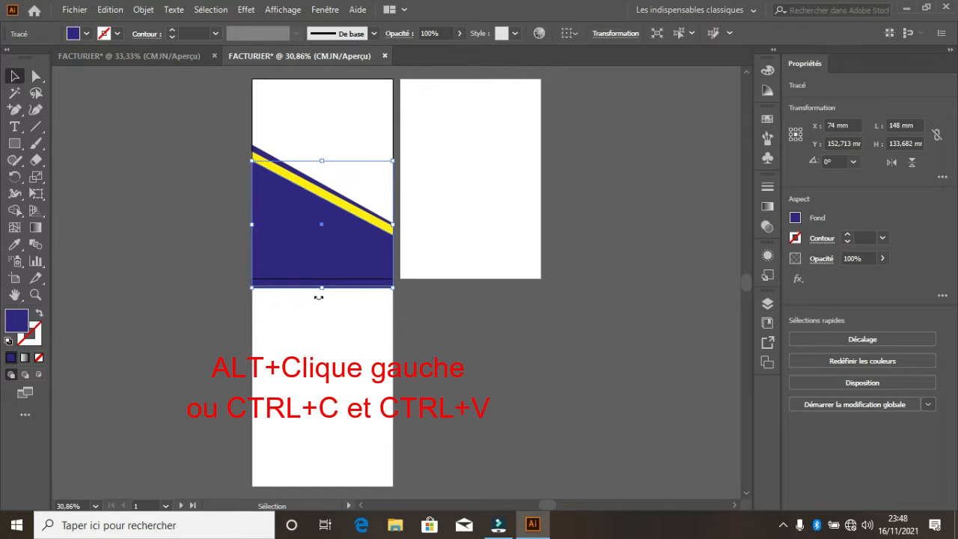
pyautogui.moveTo(321, 286); pyautogui.dragTo(321, 285)
pyautogui.click(345, 123)
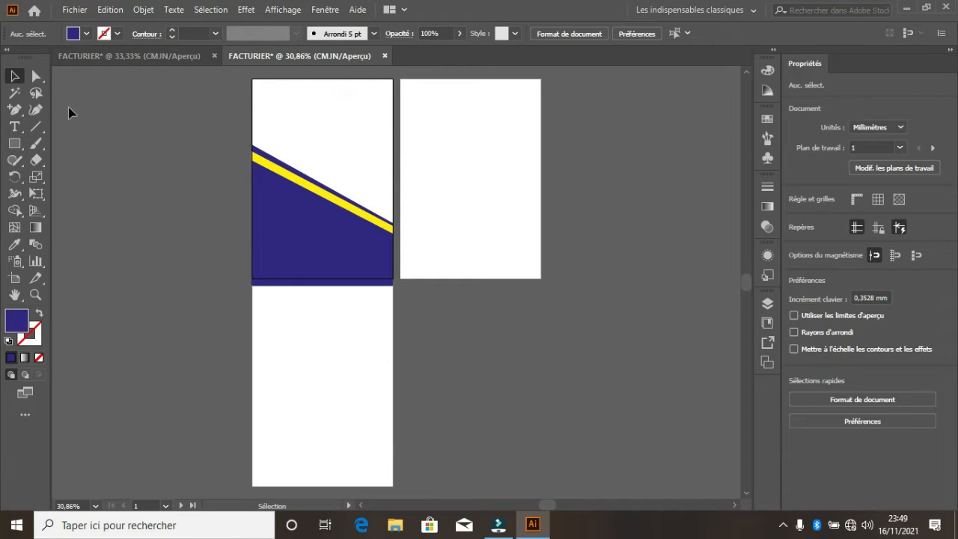
pyautogui.click(300, 283)
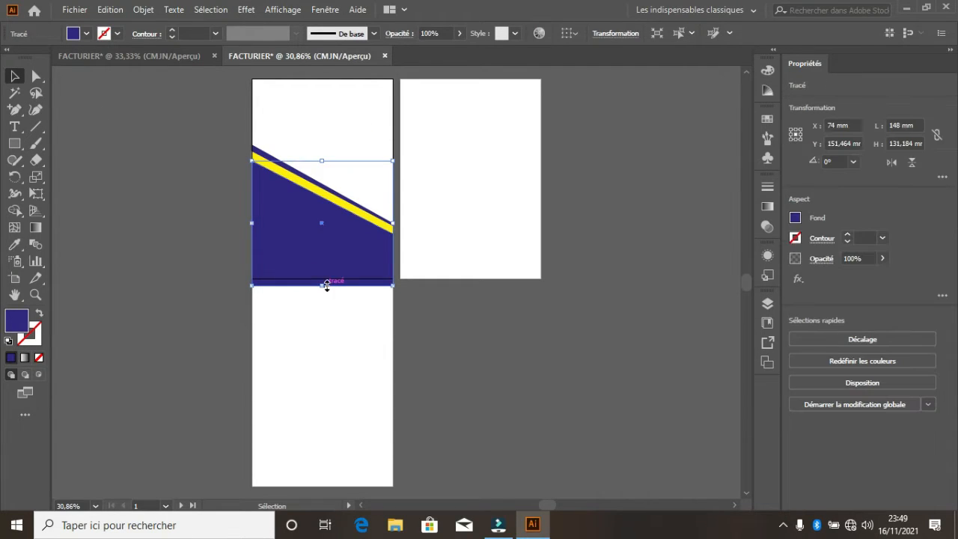
pyautogui.moveTo(322, 286); pyautogui.dragTo(322, 278)
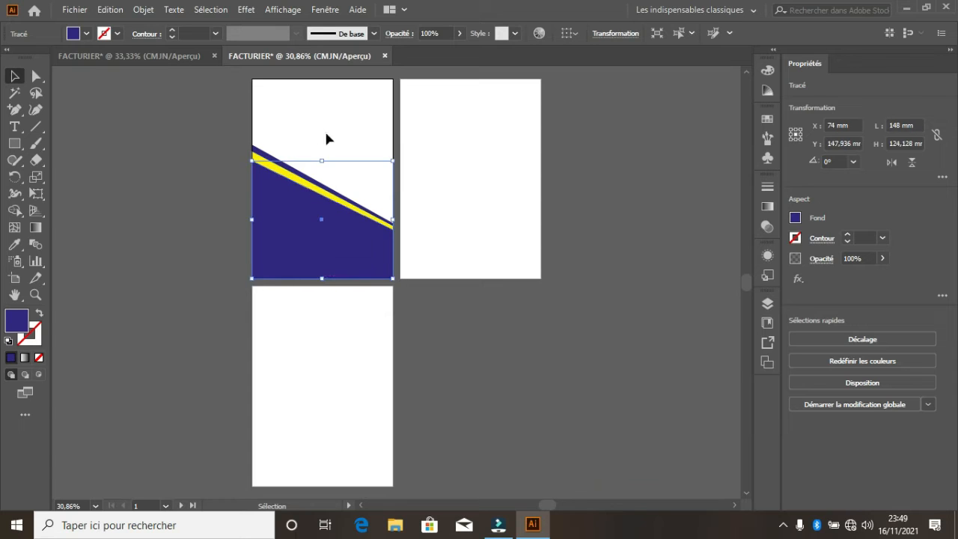
pyautogui.click(314, 130)
# Step: Draw a blue rectangle about 35 mm high across the artboard's top, and pull its left anchors to the artboard corner and the lower shape's tip
pyautogui.click(21, 145)
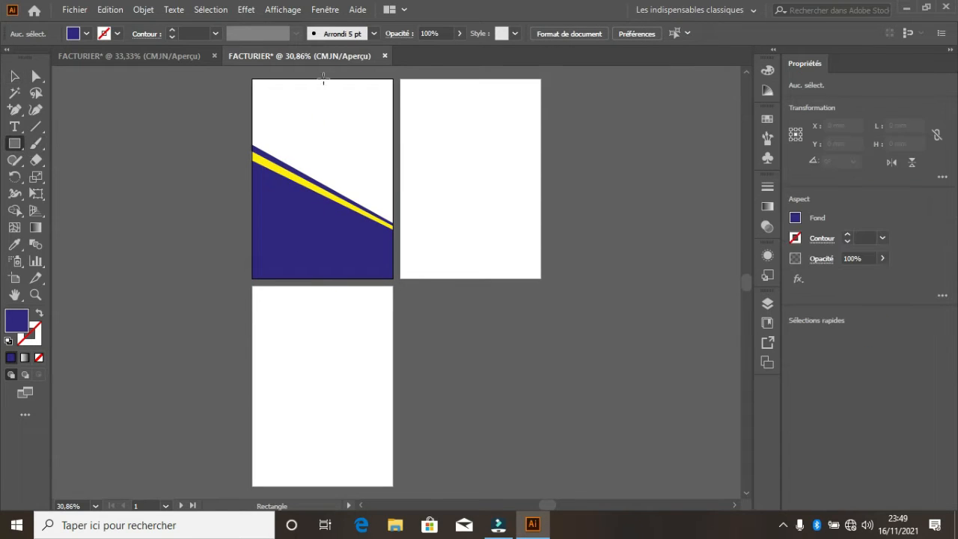
pyautogui.moveTo(255, 80); pyautogui.dragTo(394, 112)
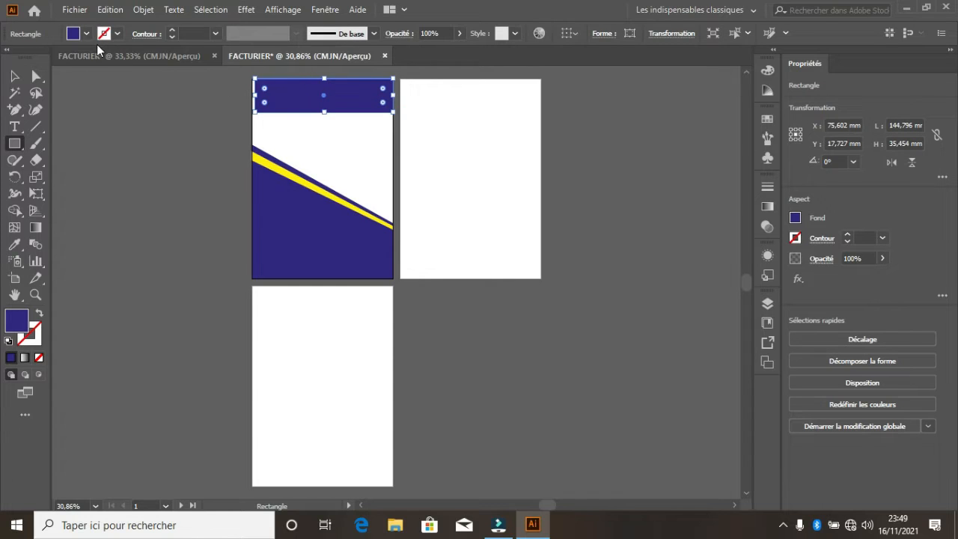
pyautogui.click(36, 76)
pyautogui.moveTo(254, 111); pyautogui.dragTo(253, 143)
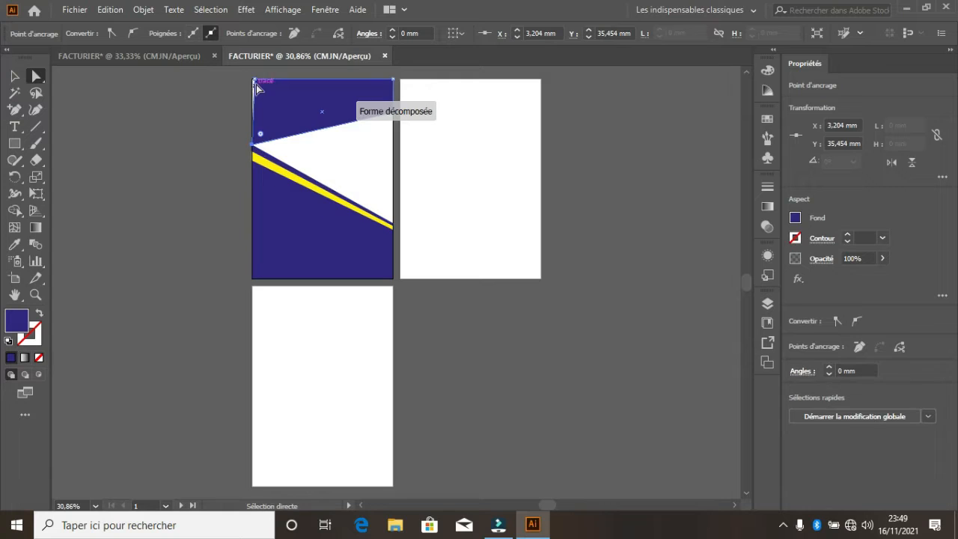
pyautogui.moveTo(253, 82); pyautogui.dragTo(242, 159)
pyautogui.scroll(2, 254, 86)
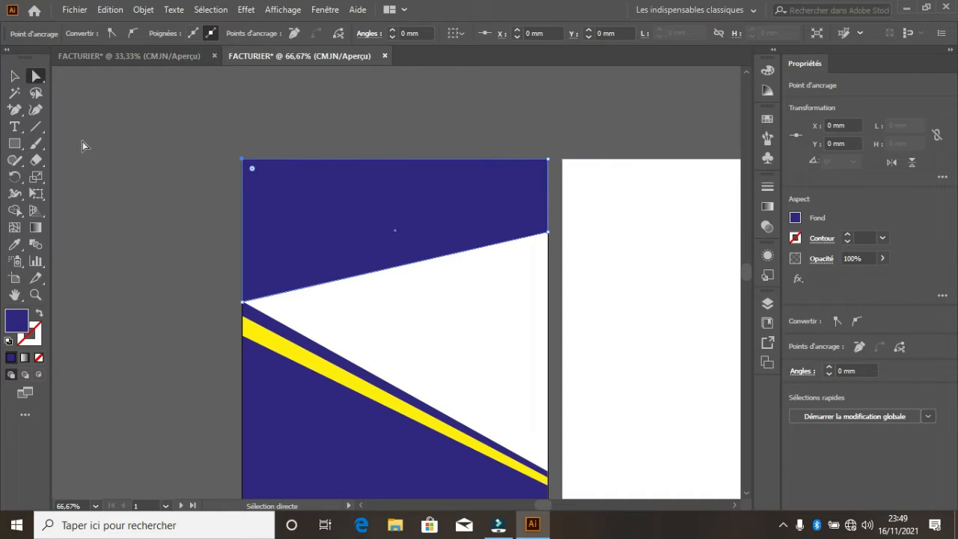
# Step: Duplicate the blue header shape slightly higher, fill the copy with yellow and trim it to the artboard's top edge, about 66 mm high
pyautogui.click(14, 76)
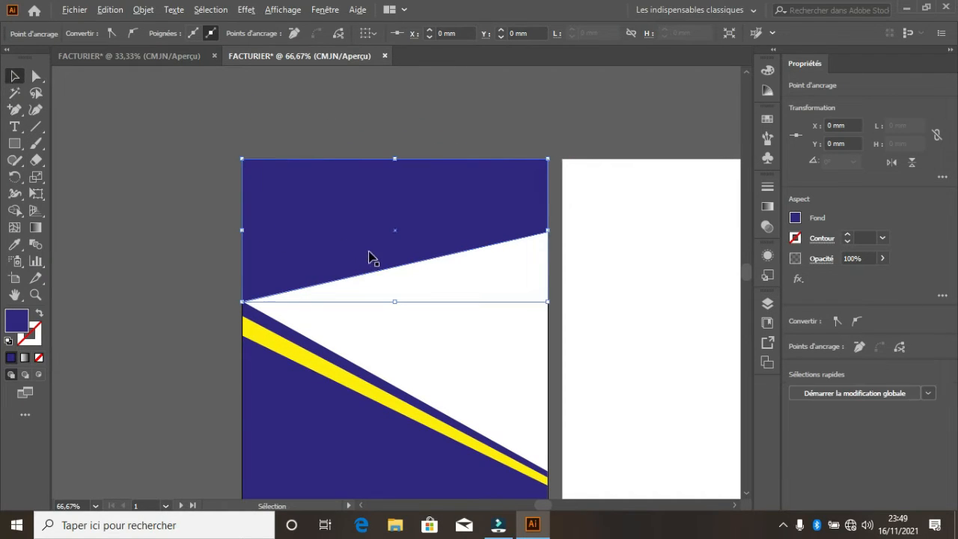
pyautogui.moveTo(372, 258); pyautogui.dragTo(341, 141)
pyautogui.click(86, 34)
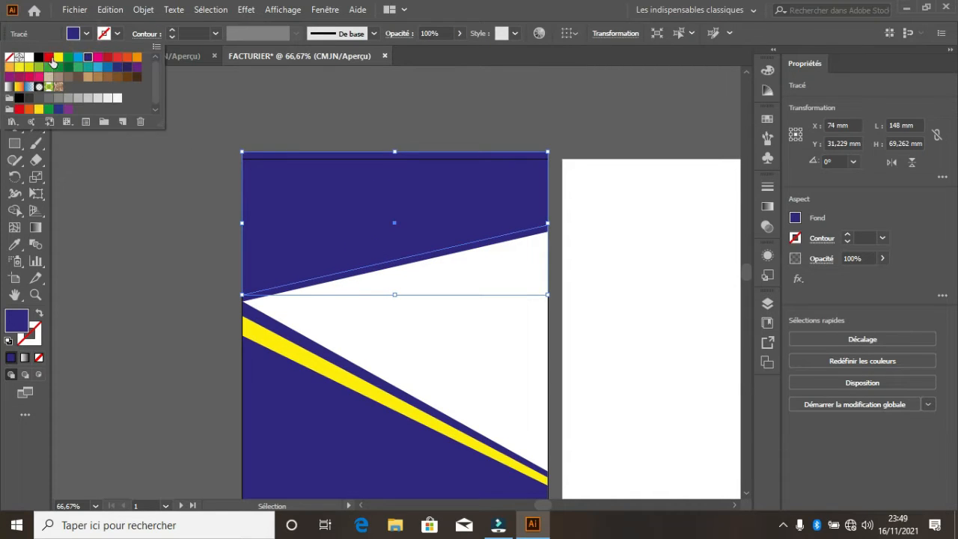
pyautogui.click(57, 58)
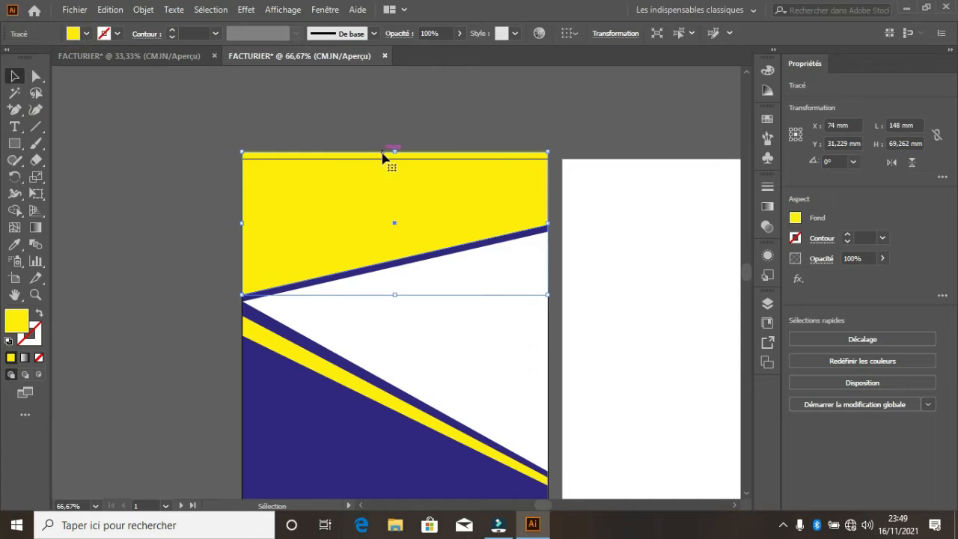
pyautogui.moveTo(398, 150); pyautogui.dragTo(395, 159)
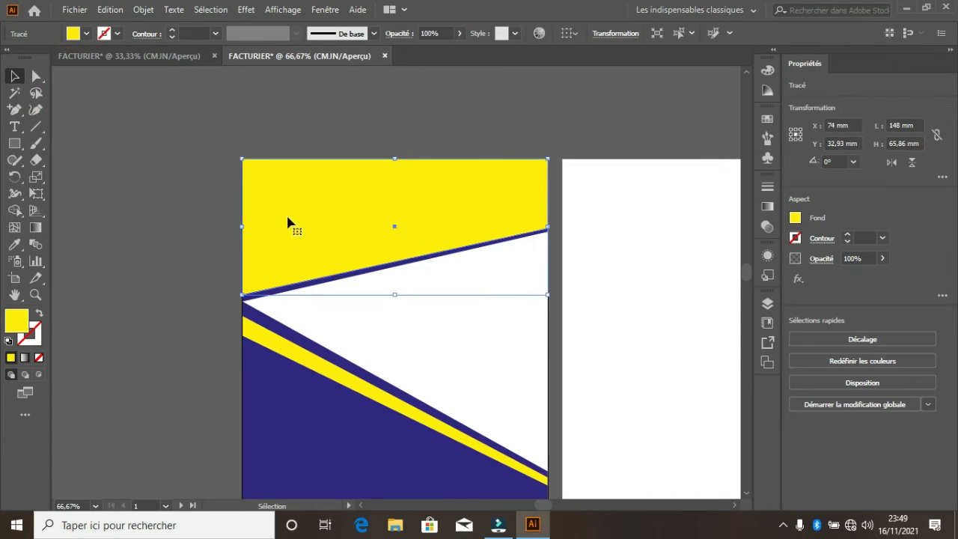
# Step: Duplicate the yellow header shape slightly higher, fill the copy with CMYK blue and trim it to the artboard's top edge, about 59 mm high
pyautogui.moveTo(338, 255); pyautogui.dragTo(337, 243)
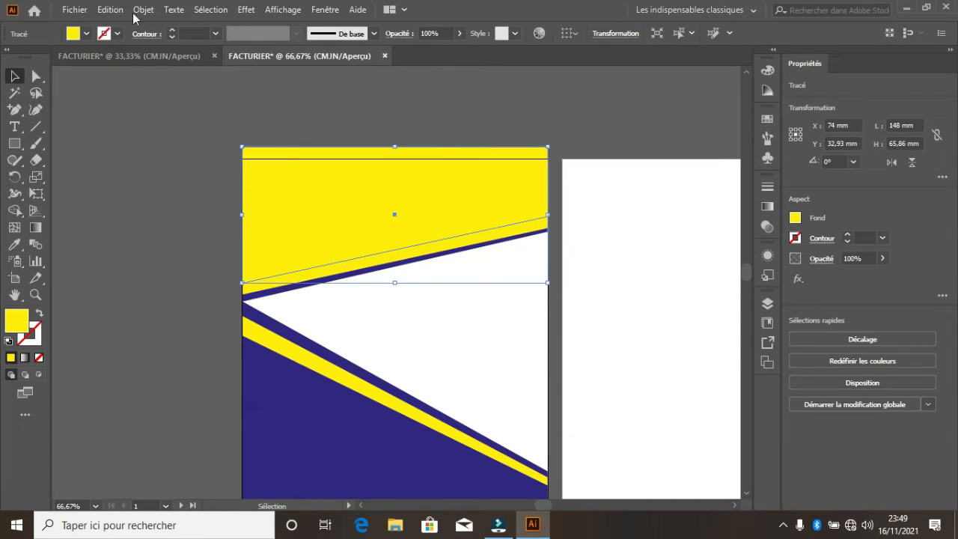
pyautogui.click(87, 34)
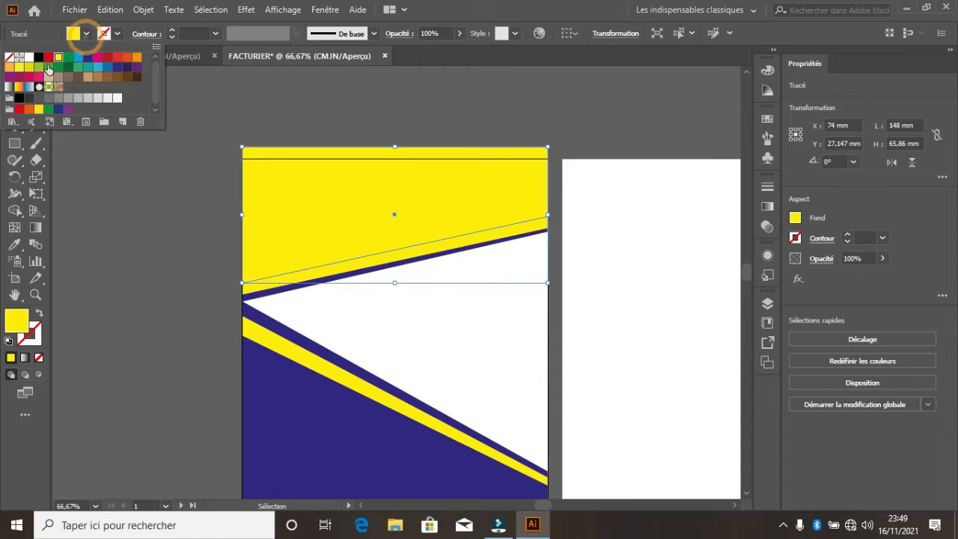
pyautogui.click(88, 57)
pyautogui.moveTo(397, 151); pyautogui.dragTo(393, 162)
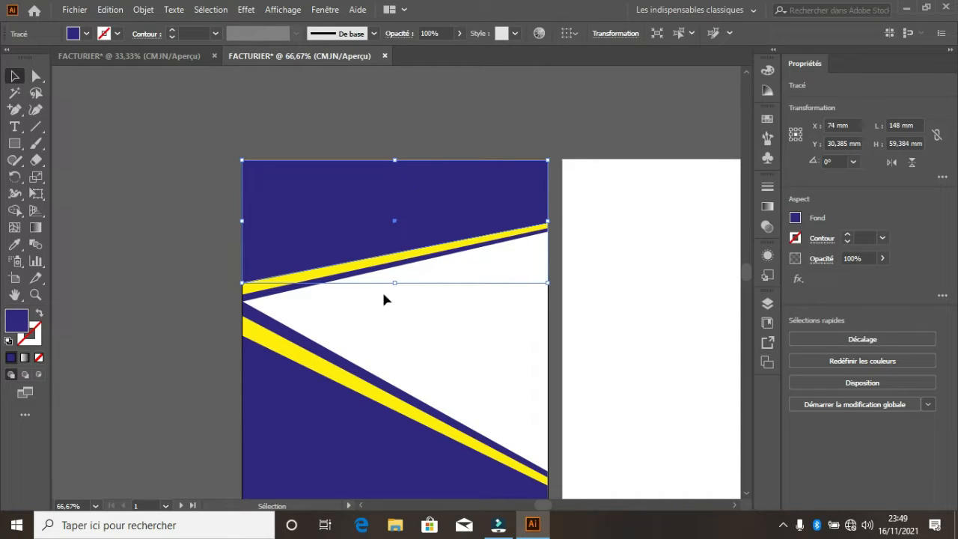
pyautogui.click(352, 131)
# Step: Bring the LOGO-SATINA- image from the Images folder in File Explorer onto the second artboard and close the folder window
pyautogui.keyDown('alt'); pyautogui.scroll(-2, 321, 287); pyautogui.keyUp('alt')
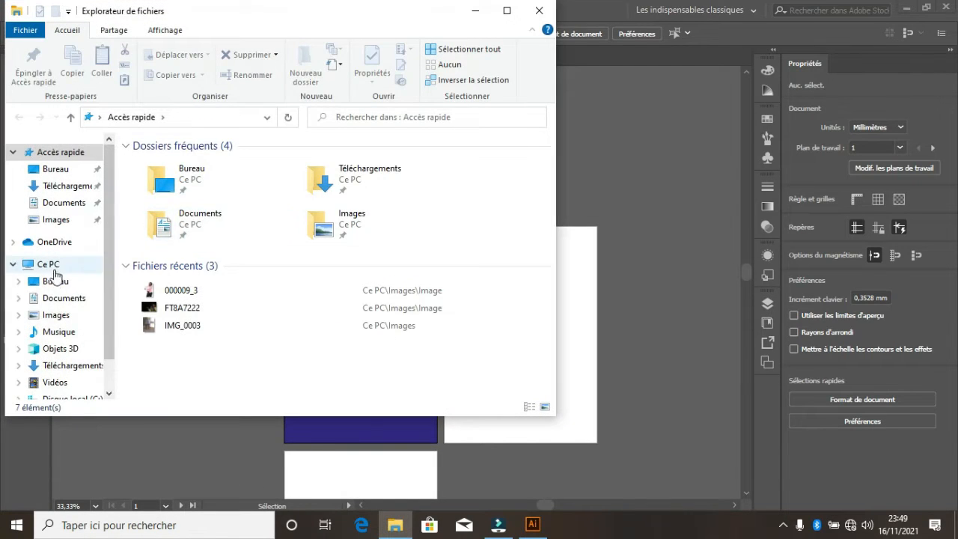
pyautogui.click(53, 316)
pyautogui.scroll(-3, 494, 254)
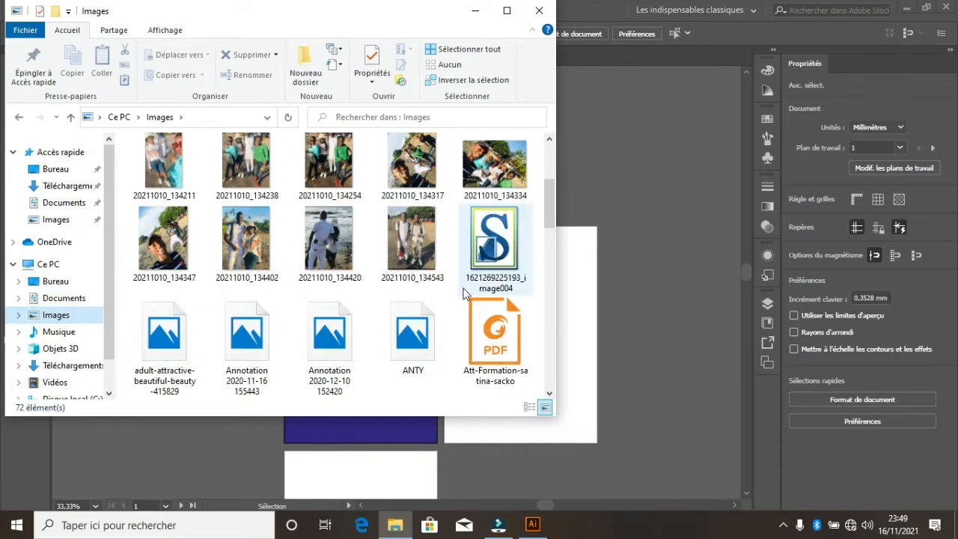
pyautogui.scroll(-10, 498, 255)
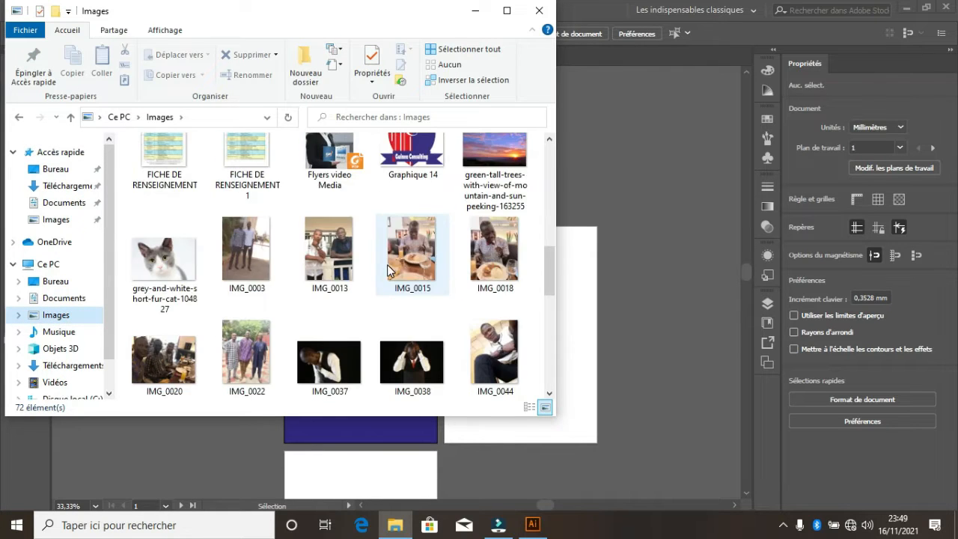
pyautogui.scroll(-4, 387, 274)
pyautogui.scroll(1, 385, 278)
pyautogui.moveTo(161, 176); pyautogui.dragTo(589, 327)
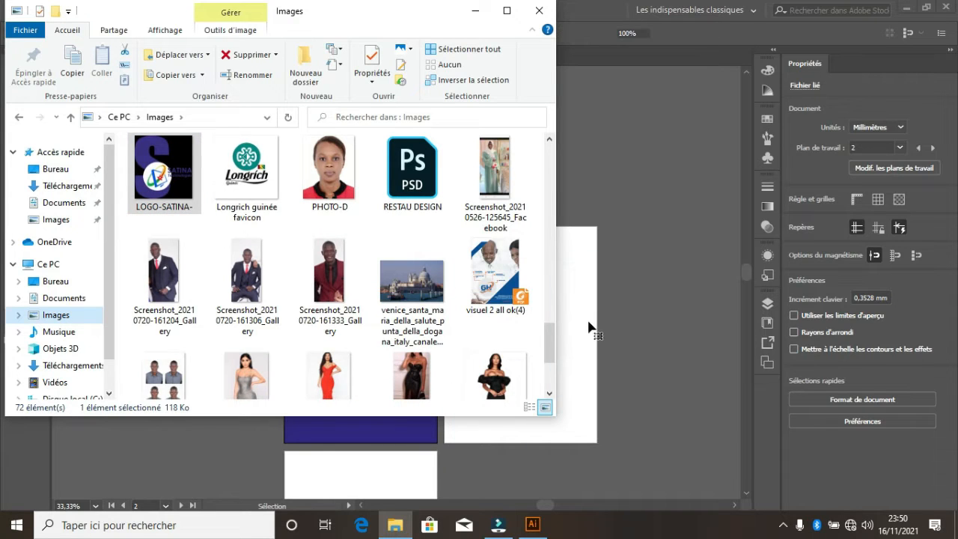
pyautogui.click(539, 11)
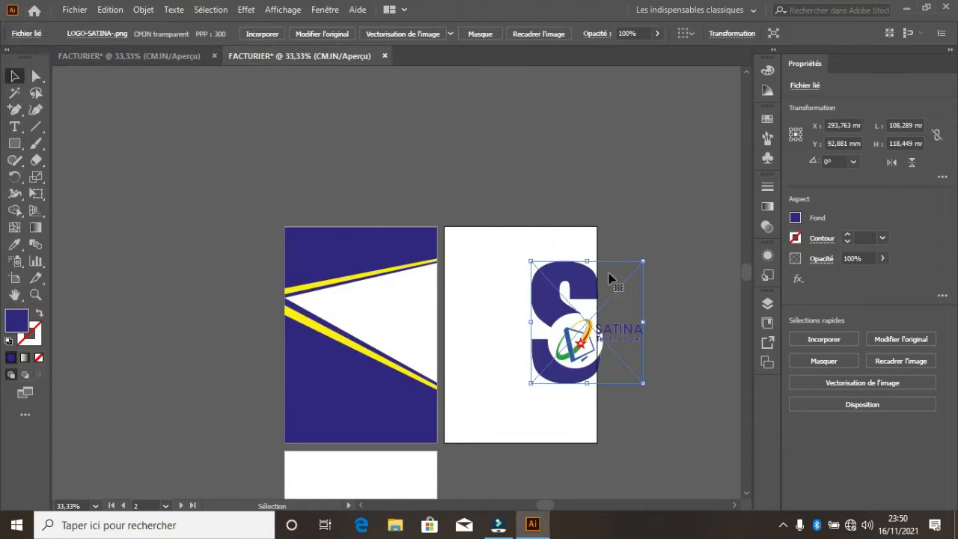
# Step: Move the logo into the first artboard's white triangle and scale it proportionally to about 53 by 57 mm
pyautogui.moveTo(576, 303); pyautogui.dragTo(397, 314)
pyautogui.scroll(4, 376, 292)
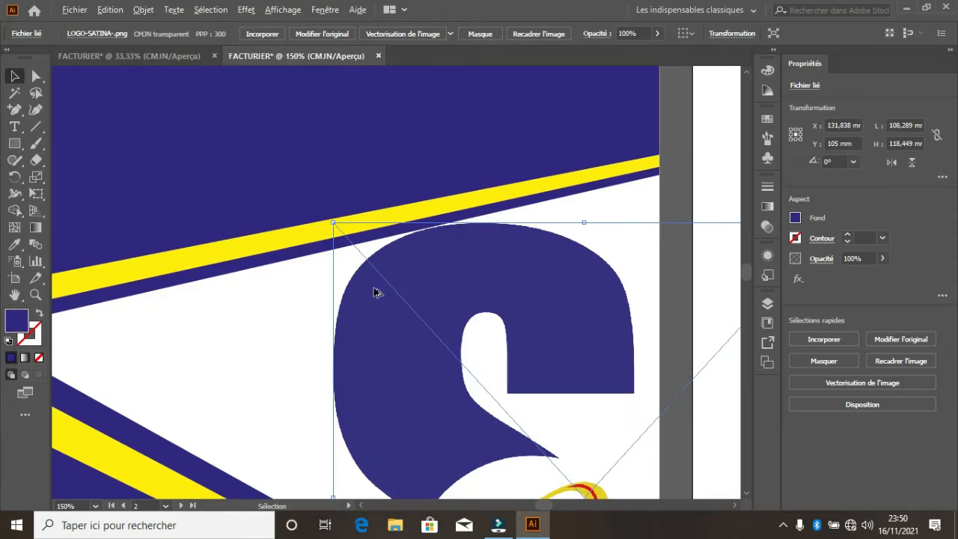
pyautogui.scroll(-2, 424, 294)
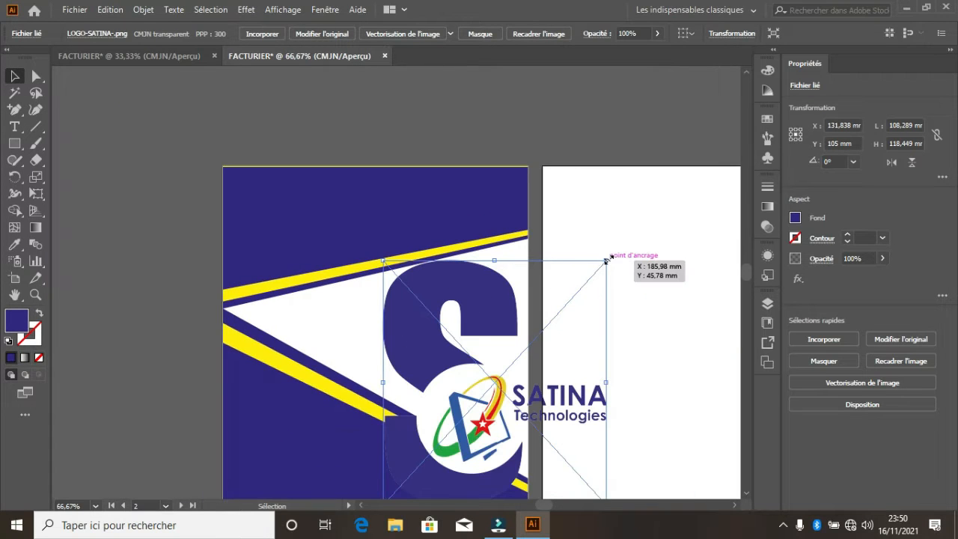
pyautogui.moveTo(606, 261); pyautogui.dragTo(543, 327)
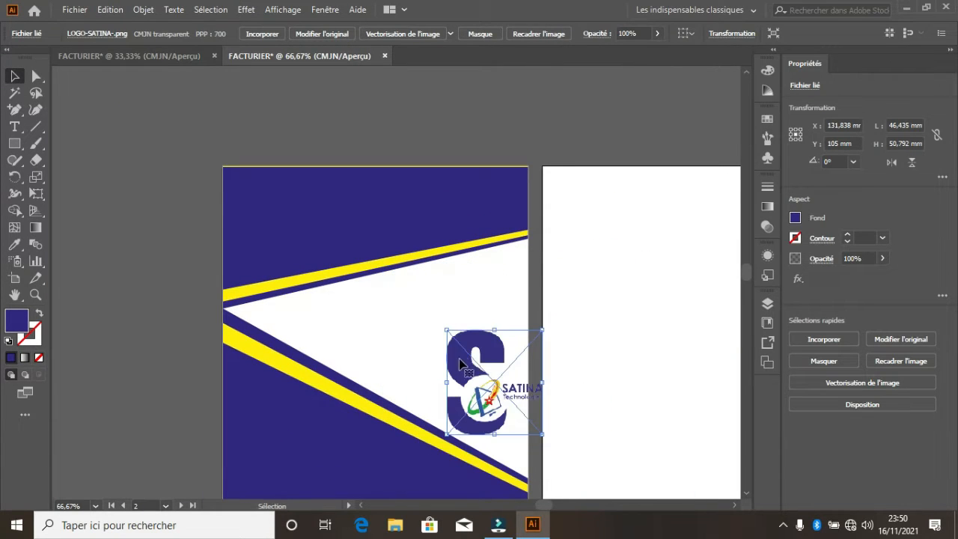
pyautogui.moveTo(465, 364); pyautogui.dragTo(417, 319)
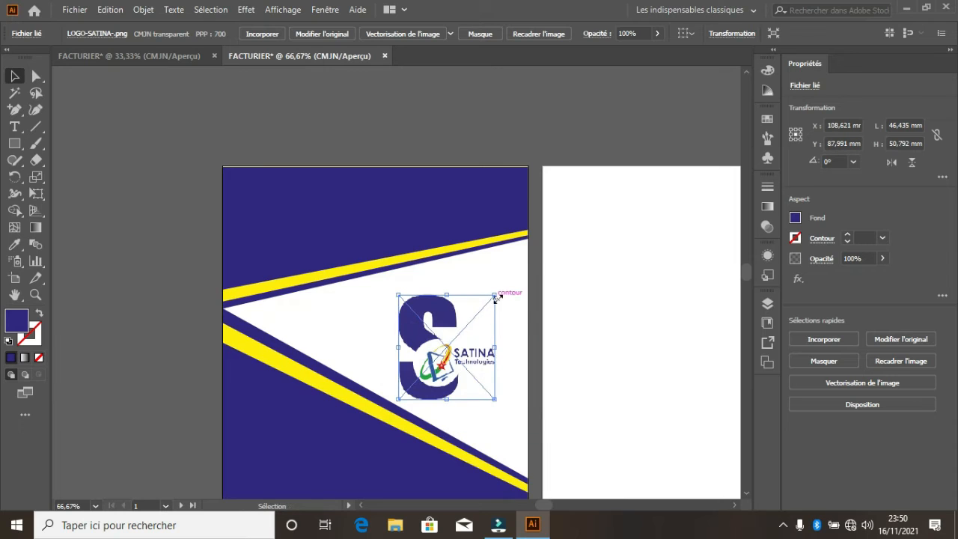
pyautogui.moveTo(495, 298); pyautogui.dragTo(500, 281)
pyautogui.hotkey('ctrl', '-')
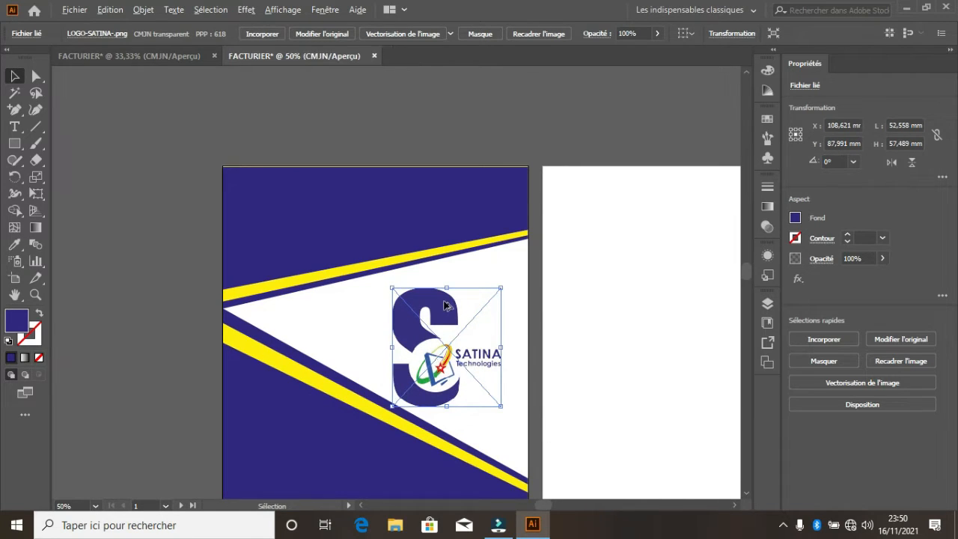
pyautogui.click(568, 342)
pyautogui.scroll(-2, 385, 332)
pyautogui.scroll(2, 375, 414)
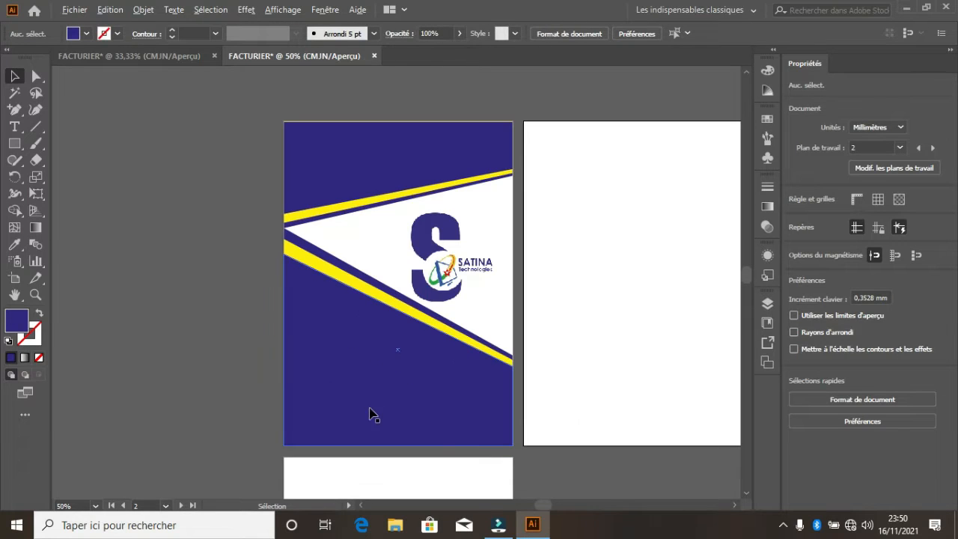
pyautogui.click(247, 300)
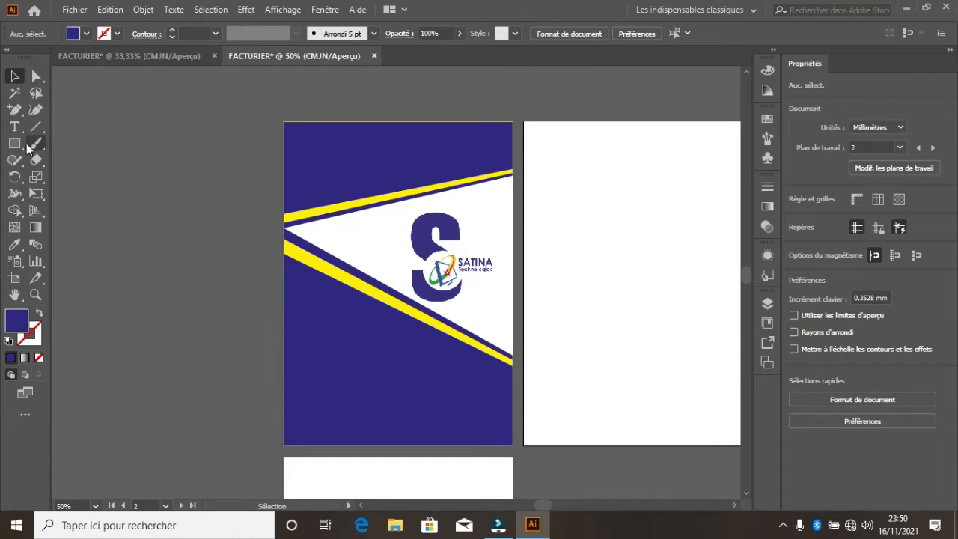
# Step: Draw a circle about 45 mm in diameter in the first artboard's lower blue area and fill it with white
pyautogui.moveTo(15, 144); pyautogui.dragTo(61, 176)
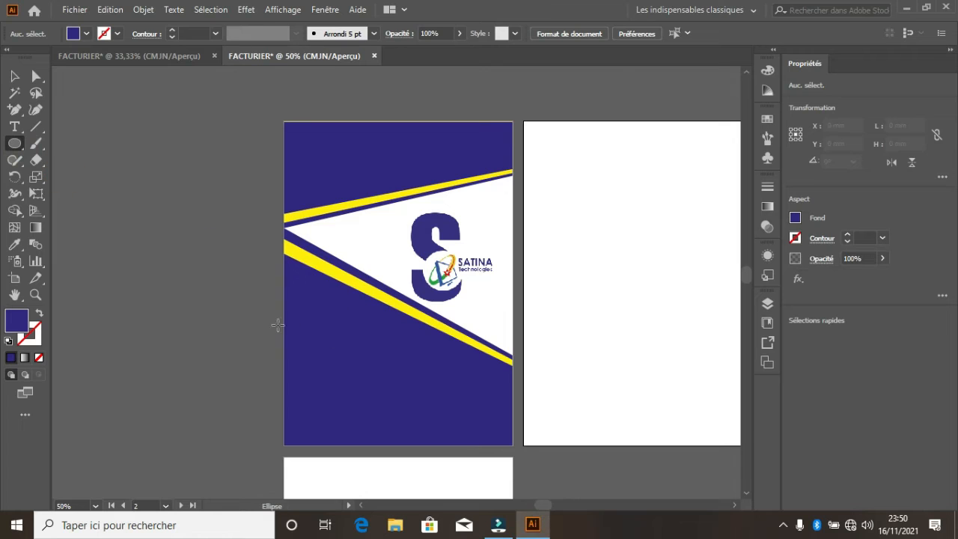
pyautogui.moveTo(302, 324); pyautogui.dragTo(372, 390)
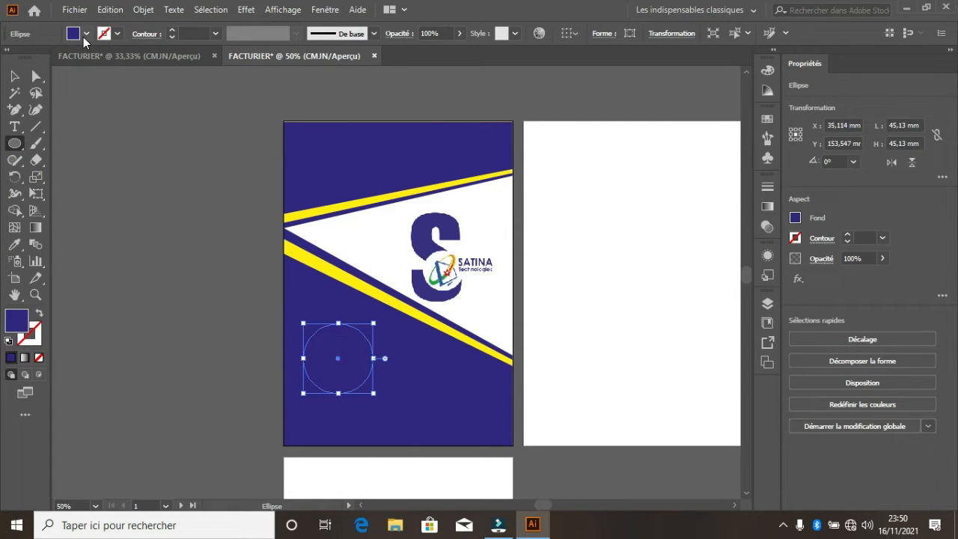
pyautogui.click(81, 35)
pyautogui.click(28, 58)
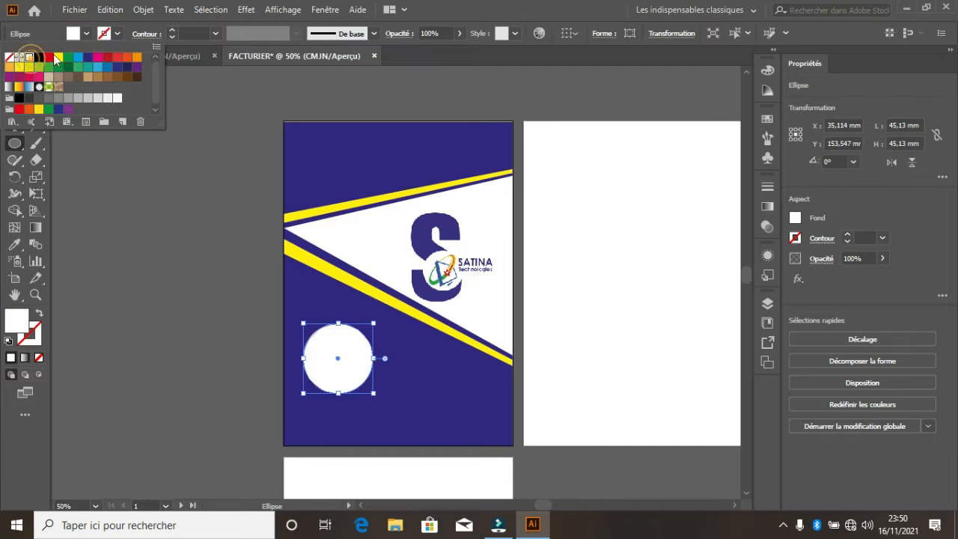
# Step: Give the white circle a yellow stroke with a weight of 4 pt
pyautogui.click(116, 35)
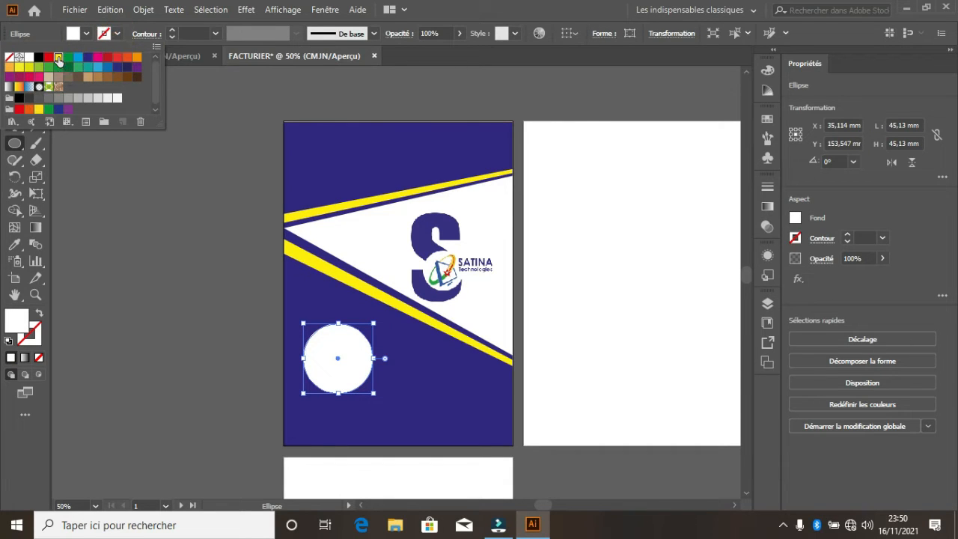
pyautogui.click(59, 58)
pyautogui.click(170, 30)
pyautogui.click(170, 30)
pyautogui.click(170, 30)
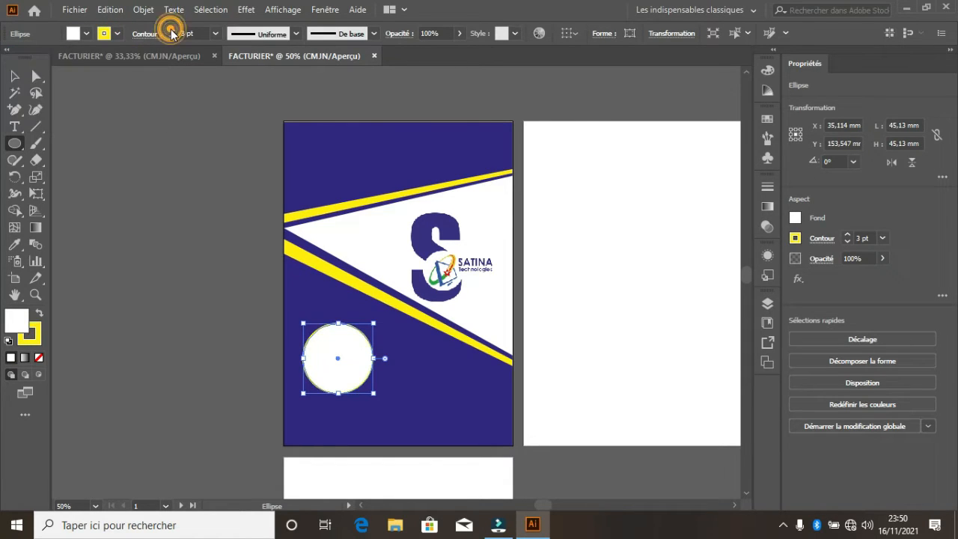
pyautogui.click(170, 30)
# Step: Duplicate the yellow-outlined circle so that two circles sit one above the other near the first artboard's left edge
pyautogui.click(11, 77)
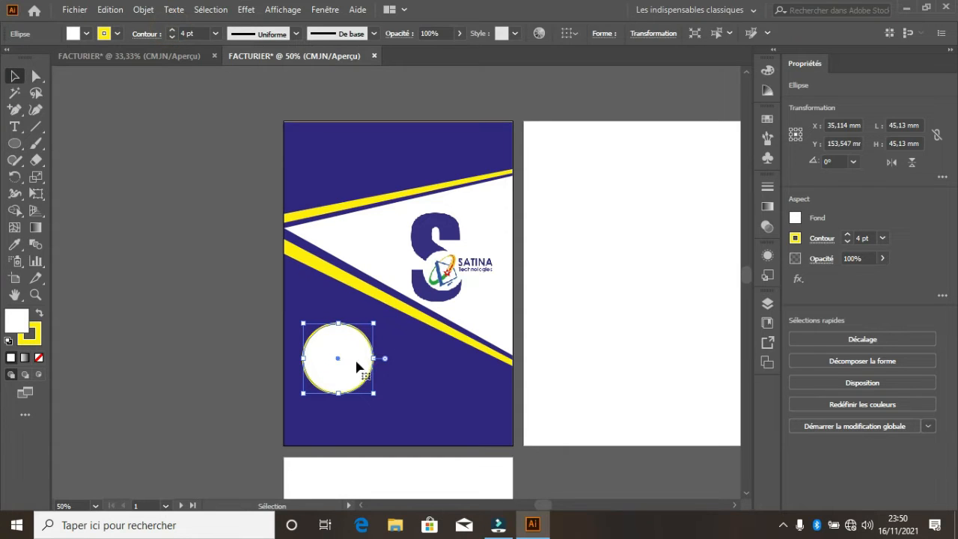
pyautogui.moveTo(357, 368); pyautogui.dragTo(342, 336)
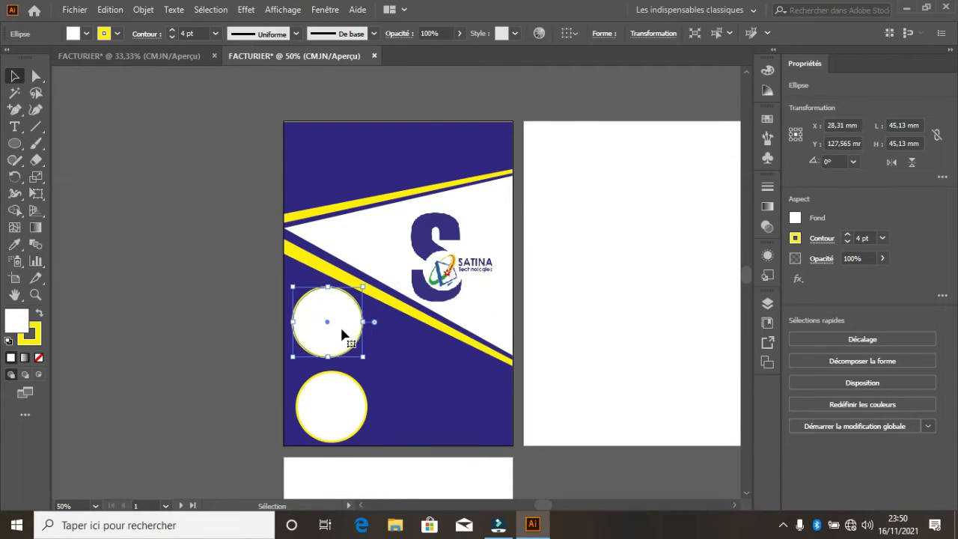
pyautogui.click(614, 381)
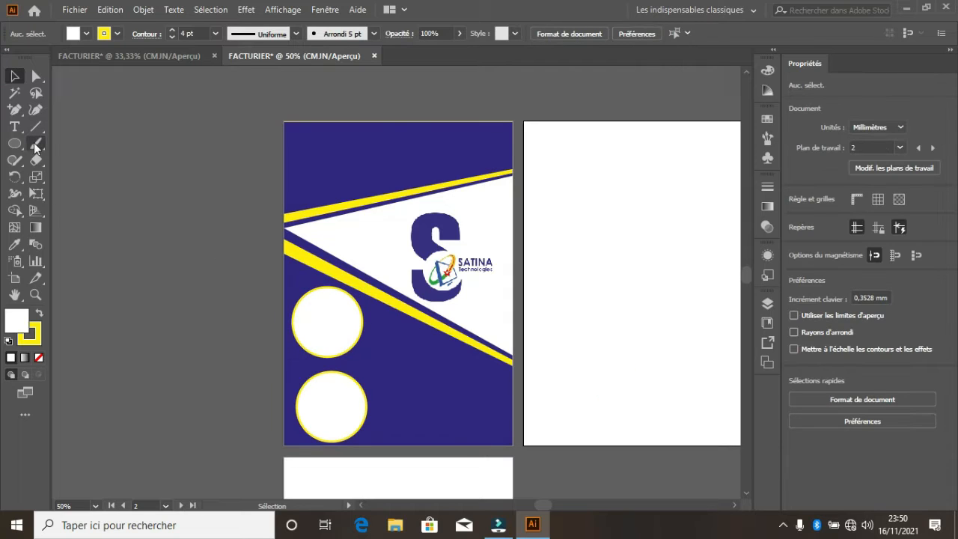
# Step: Draw a yellow-filled rounded rectangle about 63 by 20 mm against the first artboard's right edge, below the slanted bands, and move it slightly higher
pyautogui.moveTo(14, 143); pyautogui.dragTo(54, 159)
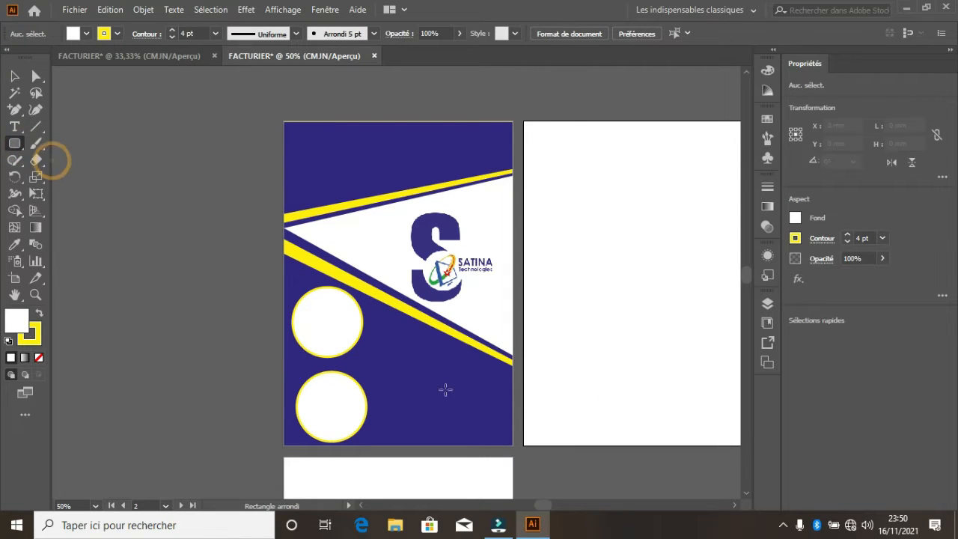
pyautogui.moveTo(416, 384); pyautogui.dragTo(515, 412)
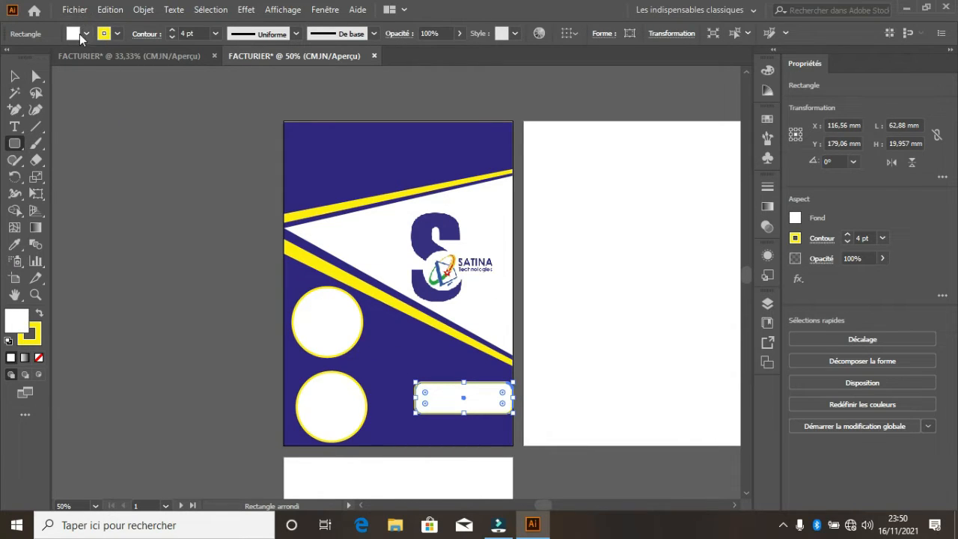
pyautogui.click(84, 35)
pyautogui.click(59, 56)
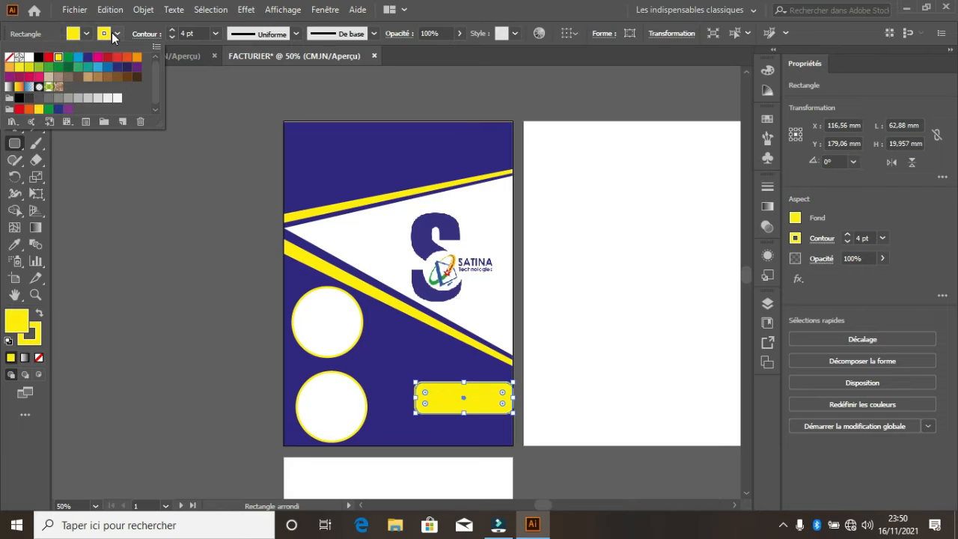
pyautogui.click(85, 34)
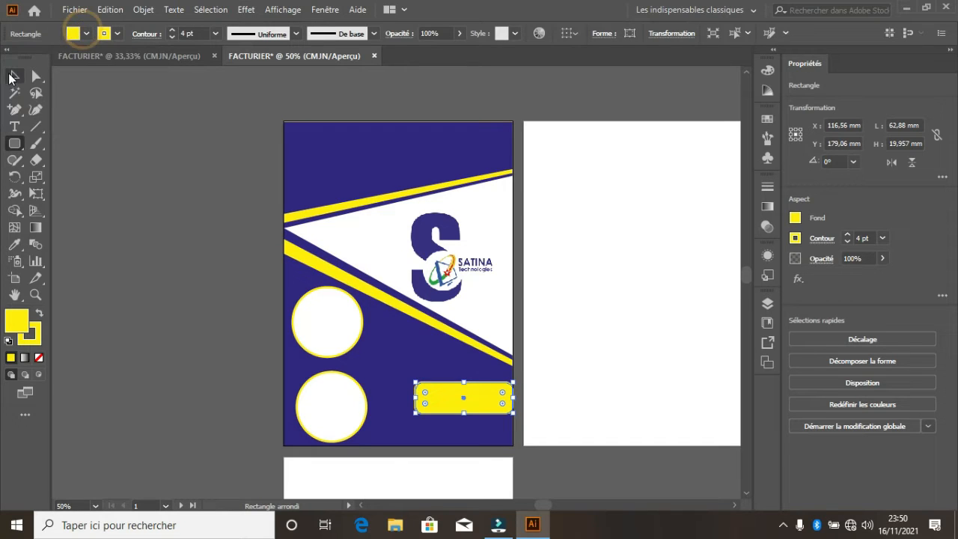
pyautogui.click(13, 76)
pyautogui.moveTo(497, 402); pyautogui.dragTo(493, 391)
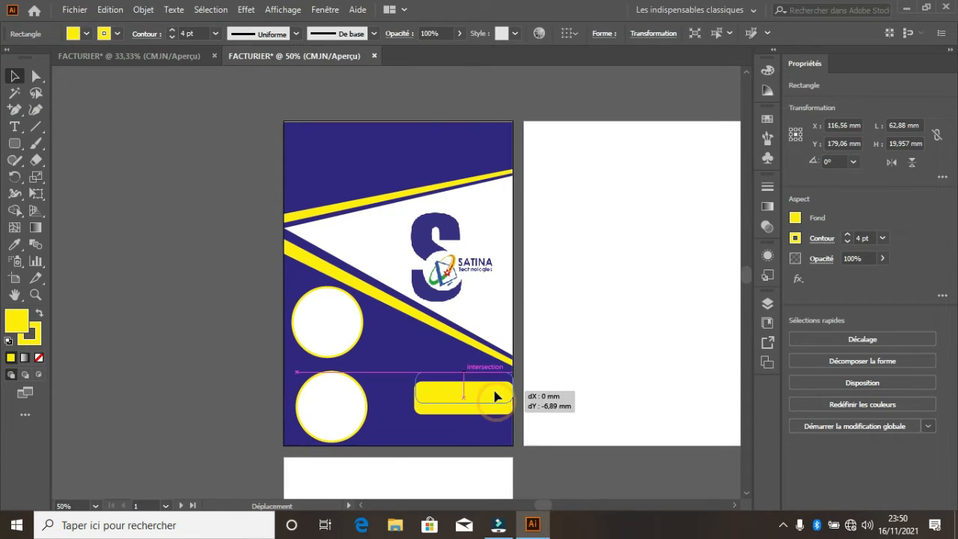
pyautogui.click(597, 334)
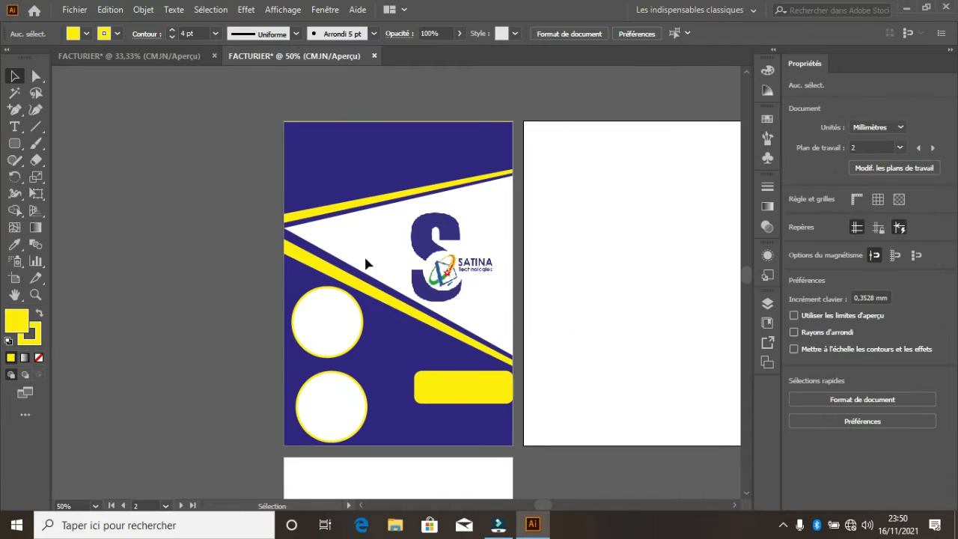
# Step: Select the upper white circle and switch to the Draw Inside mode for it
pyautogui.click(326, 346)
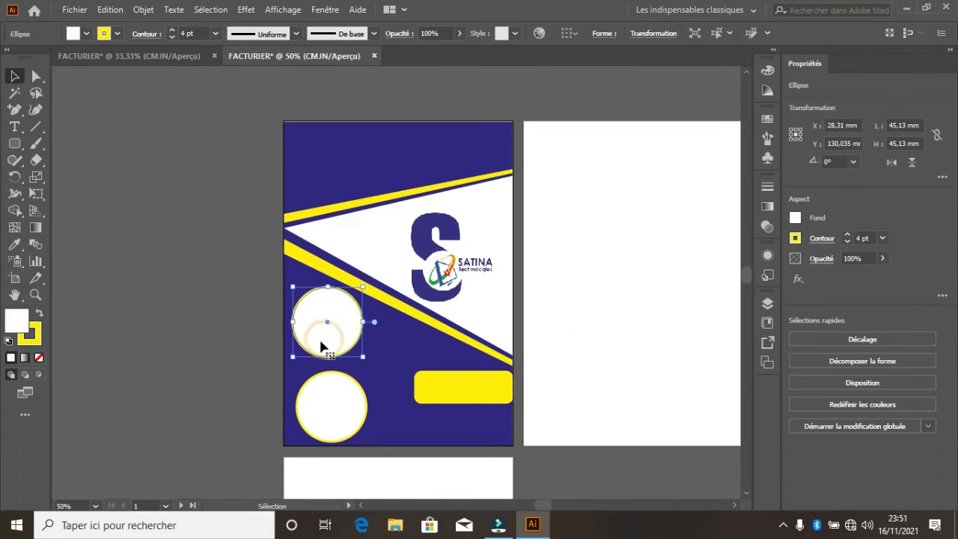
pyautogui.click(342, 428)
pyautogui.click(299, 318)
pyautogui.click(40, 375)
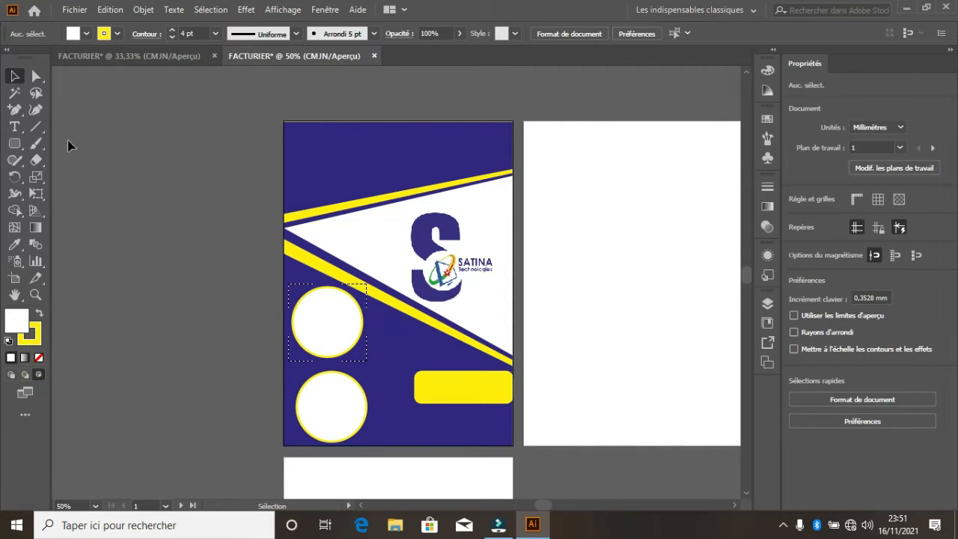
# Step: Place the FT8A7222 photo as a linked image inside the upper yellow-outlined circle
pyautogui.click(77, 10)
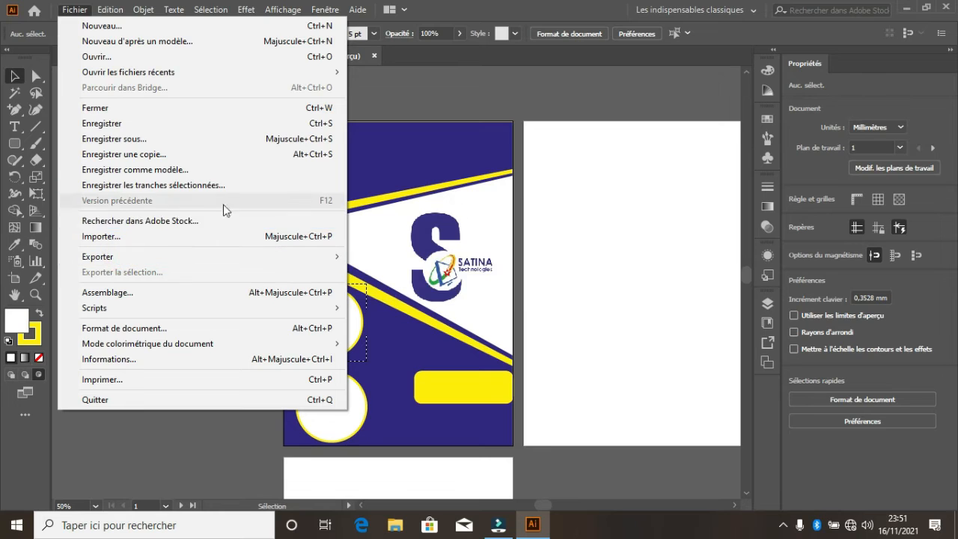
pyautogui.click(171, 236)
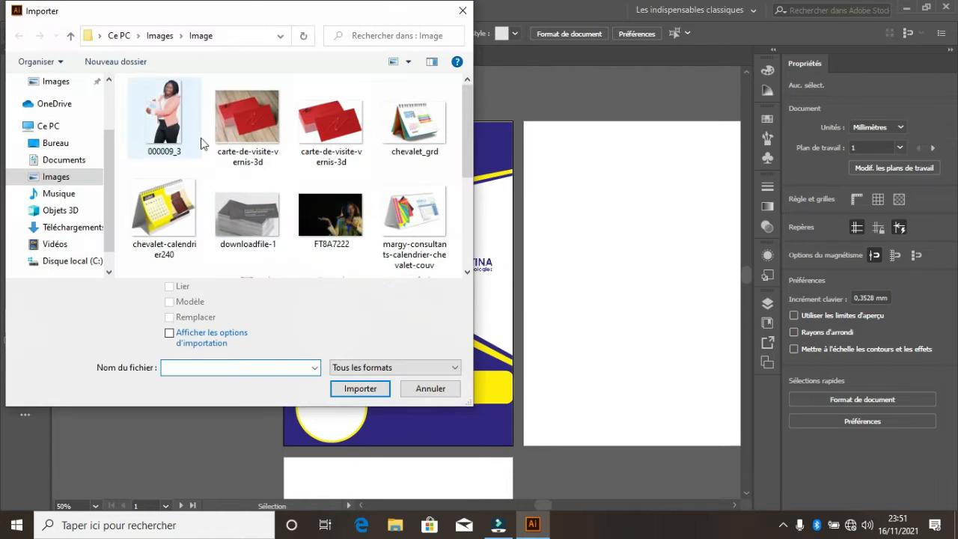
pyautogui.click(352, 220)
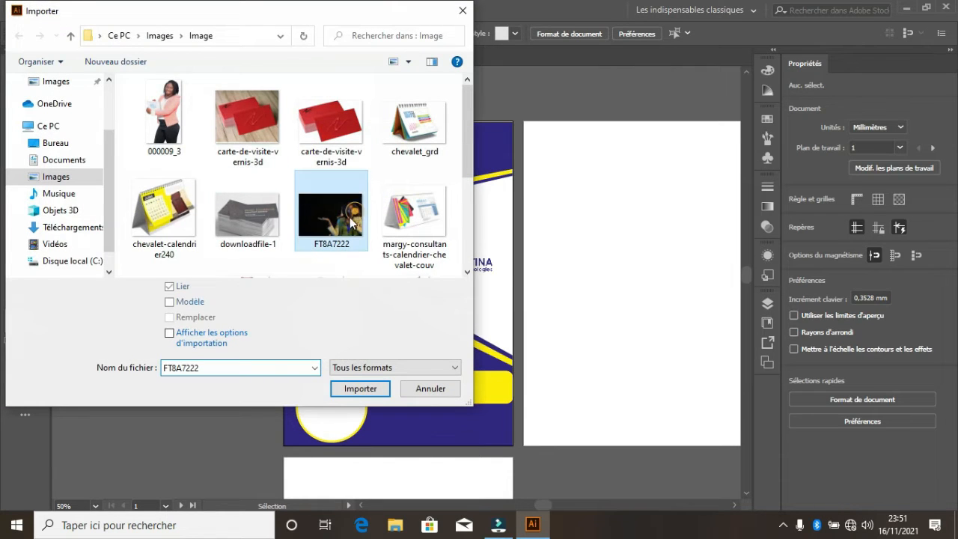
pyautogui.click(360, 388)
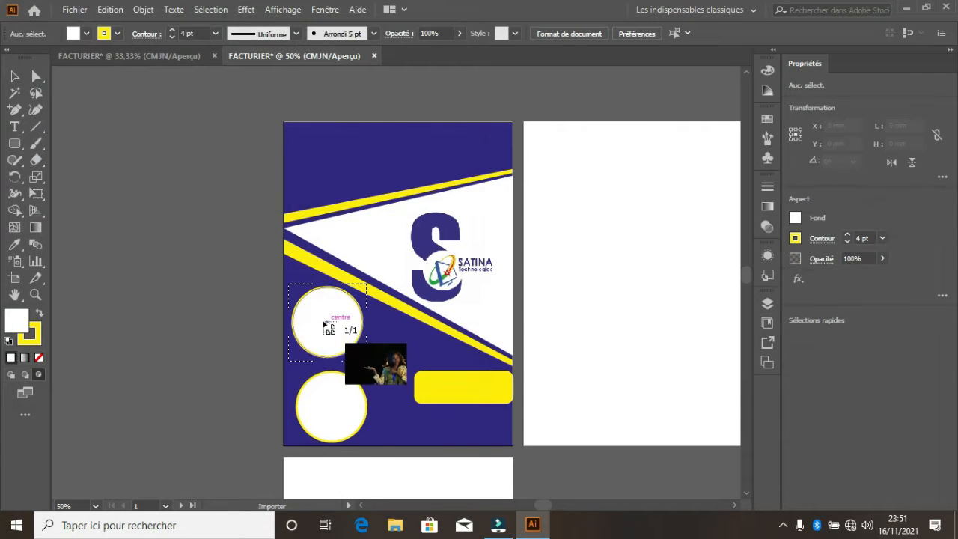
pyautogui.click(320, 313)
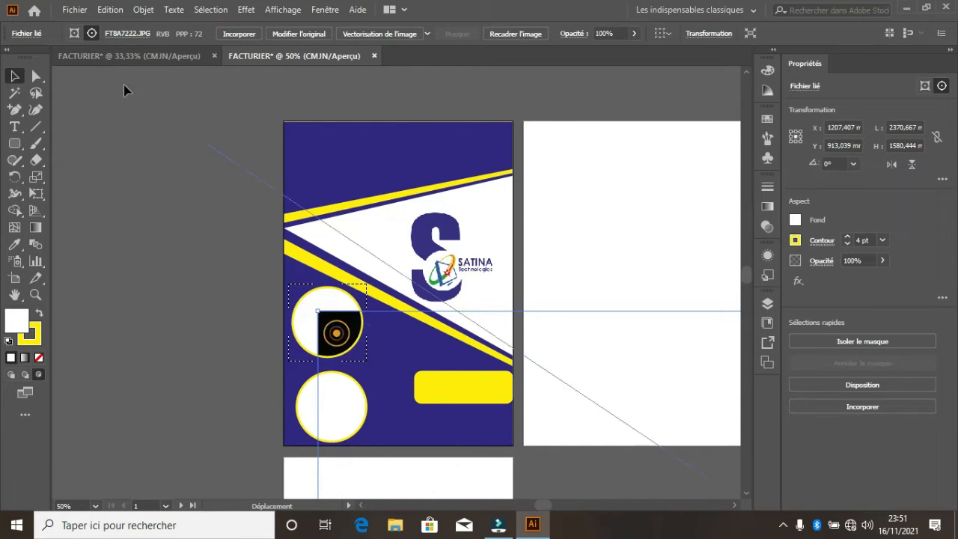
# Step: Scale the placed photo down to about 210 by 140 mm and move it over the upper circle
pyautogui.moveTo(124, 84); pyautogui.dragTo(99, 142)
pyautogui.scroll(-3, 206, 214)
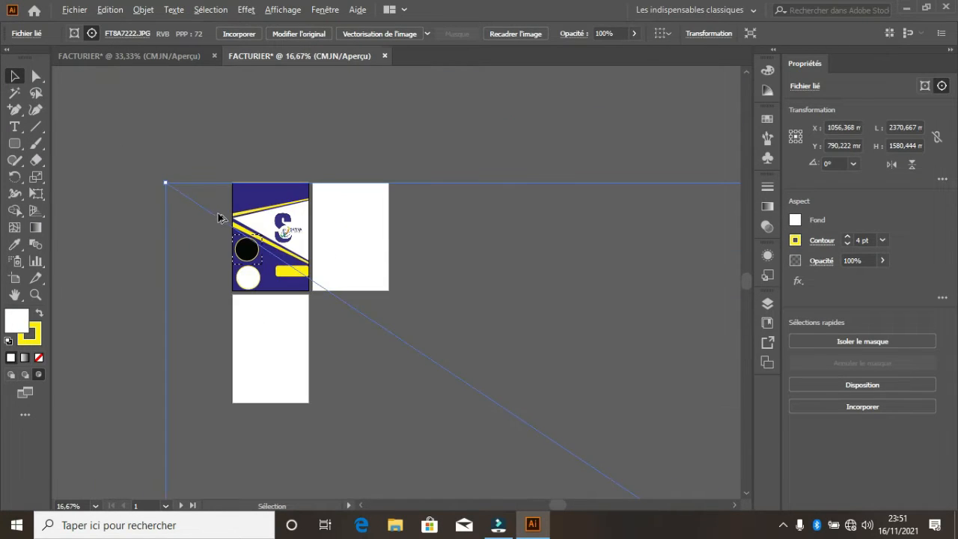
pyautogui.scroll(-2, 160, 186)
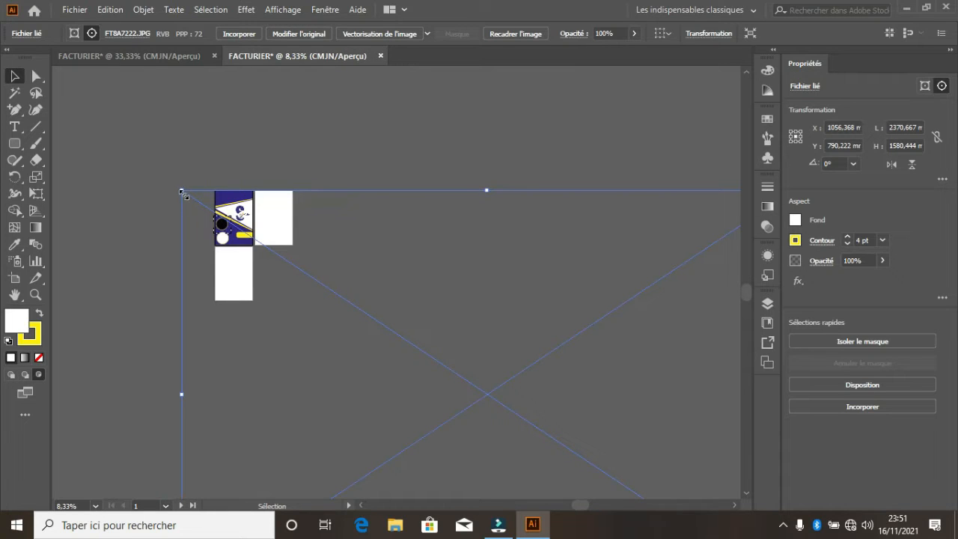
pyautogui.moveTo(182, 192); pyautogui.dragTo(445, 382)
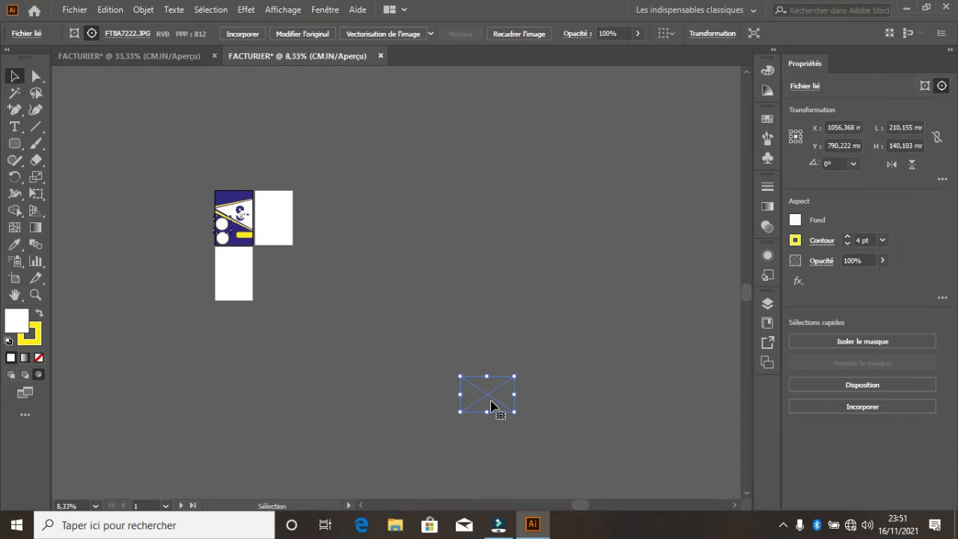
pyautogui.moveTo(496, 407); pyautogui.dragTo(231, 234)
pyautogui.scroll(4, 230, 235)
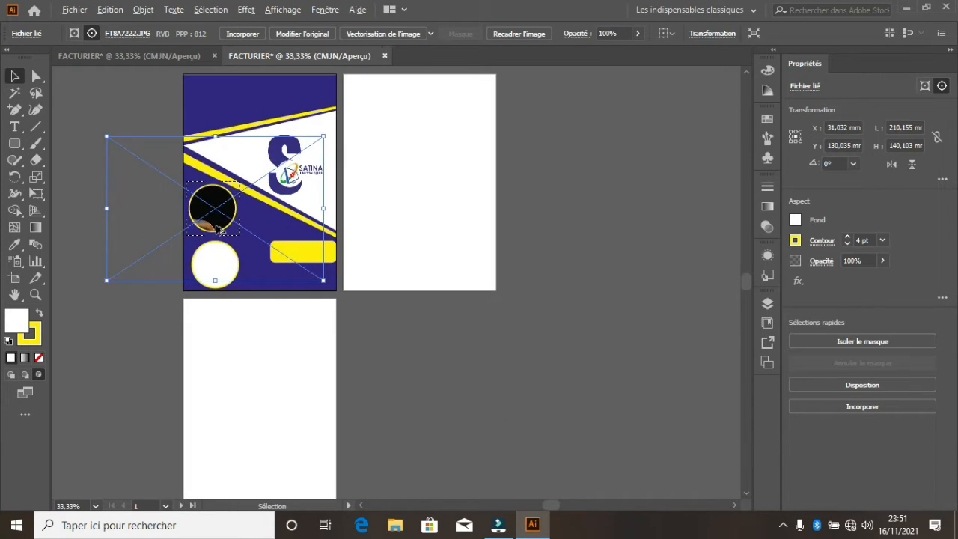
pyautogui.scroll(1, 219, 227)
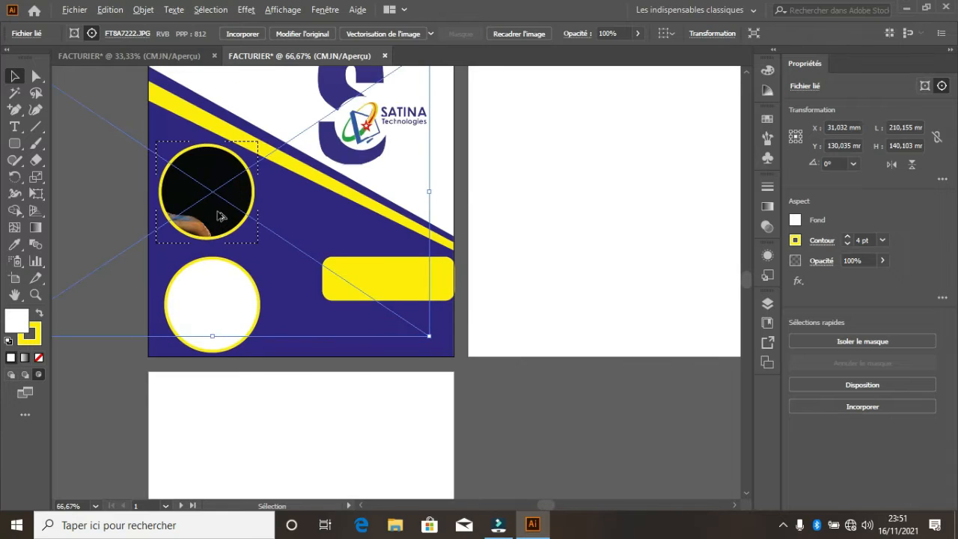
# Step: Reduce the photo to about 84 by 56 mm and position it so the woman's face and shoulders fill the upper circle
pyautogui.scroll(-2, 218, 225)
pyautogui.moveTo(210, 217); pyautogui.dragTo(215, 203)
pyautogui.scroll(1, 215, 202)
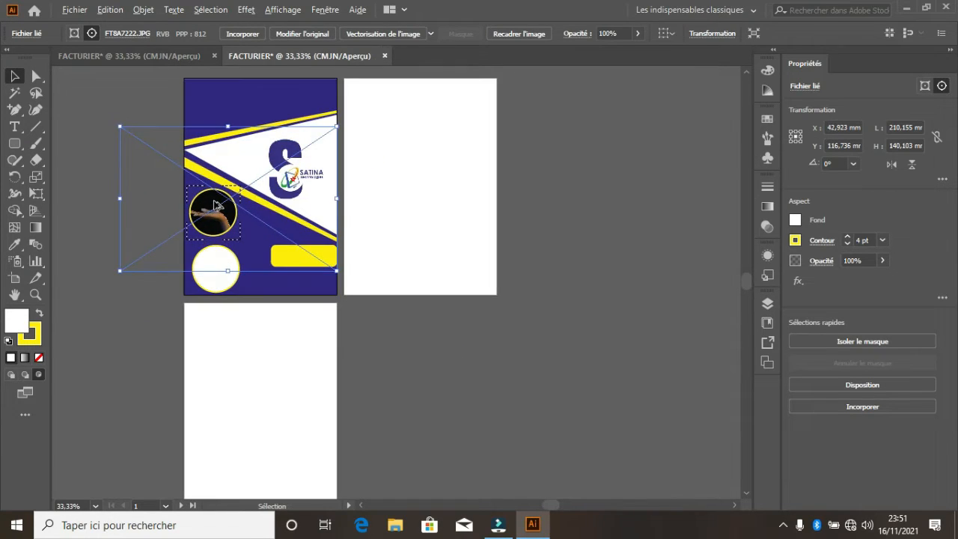
pyautogui.moveTo(336, 127); pyautogui.dragTo(274, 157)
pyautogui.moveTo(216, 208); pyautogui.dragTo(202, 222)
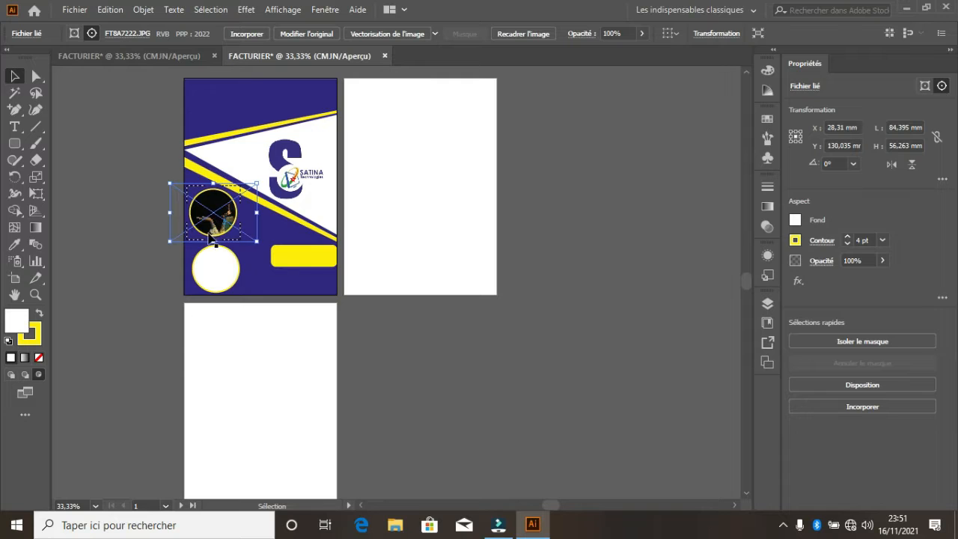
pyautogui.scroll(2, 204, 236)
pyautogui.moveTo(271, 201); pyautogui.dragTo(242, 201)
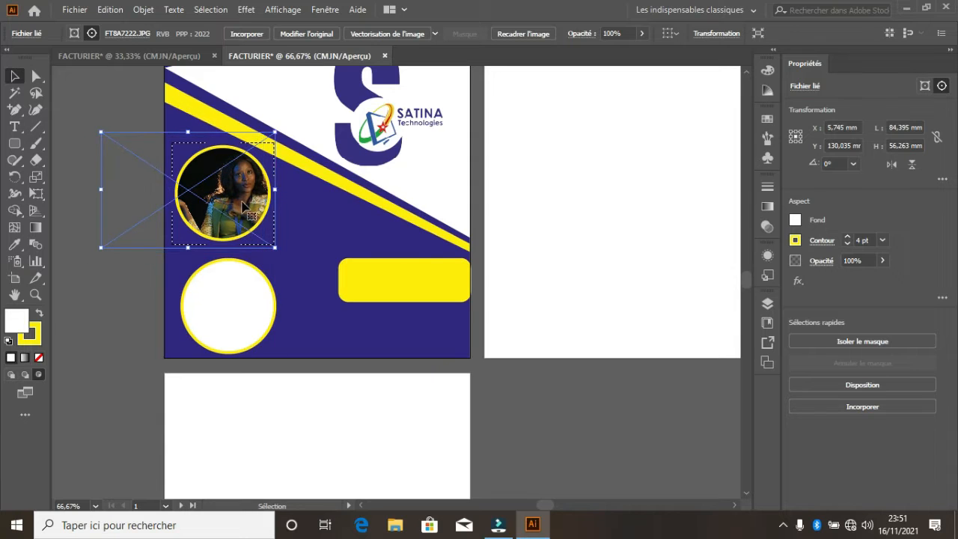
pyautogui.click(488, 205)
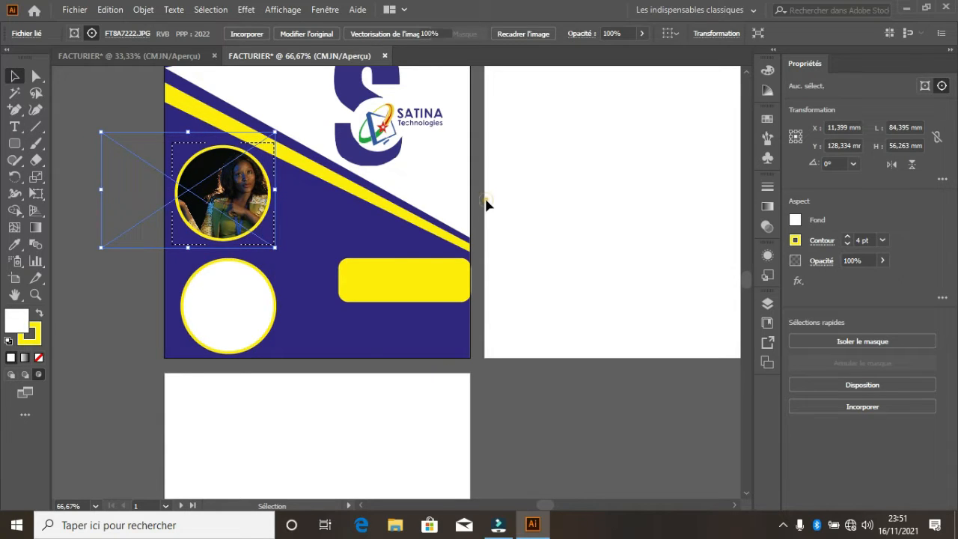
# Step: Switch to Draw Inside for the lower white circle and place the 000009_3 image in it
pyautogui.scroll(-2, 232, 244)
pyautogui.click(251, 267)
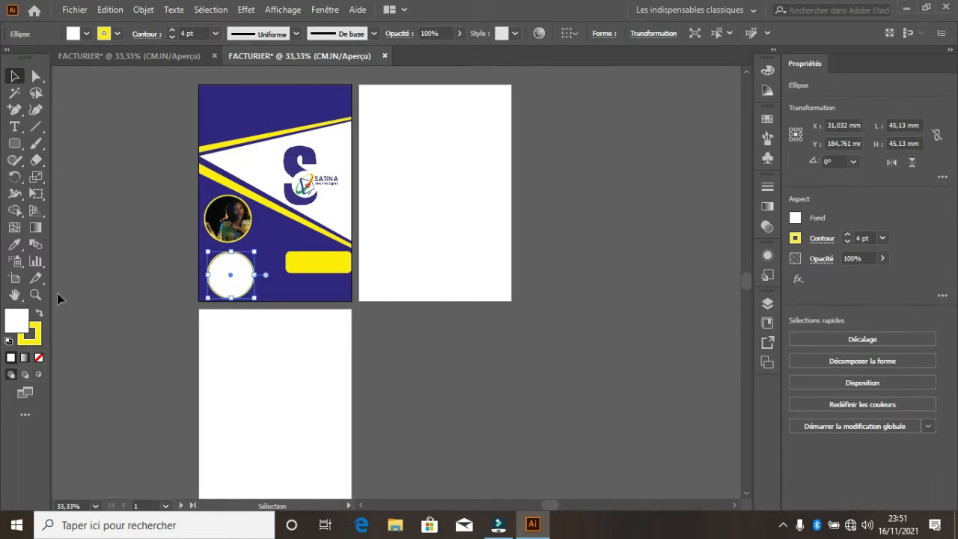
pyautogui.click(124, 84)
pyautogui.click(75, 9)
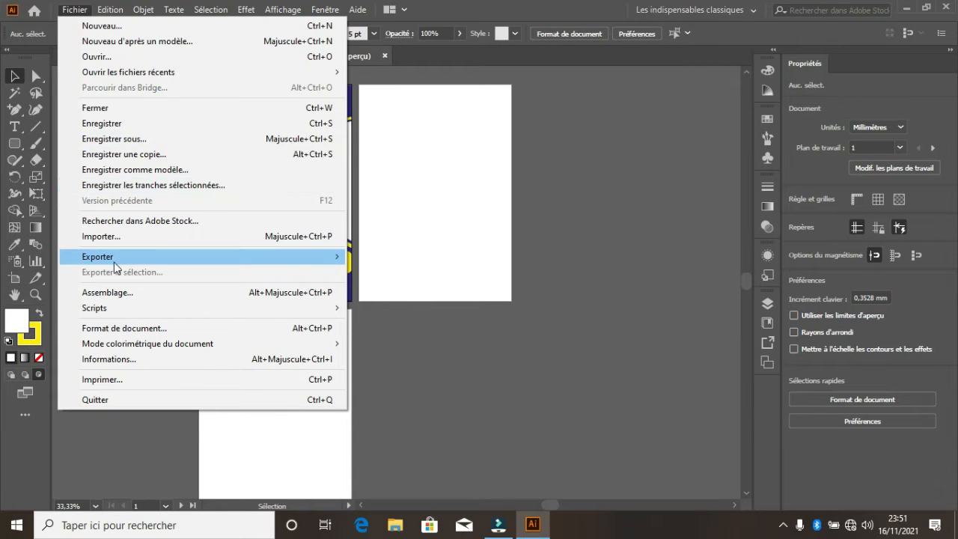
pyautogui.moveTo(124, 260)
pyautogui.click(104, 236)
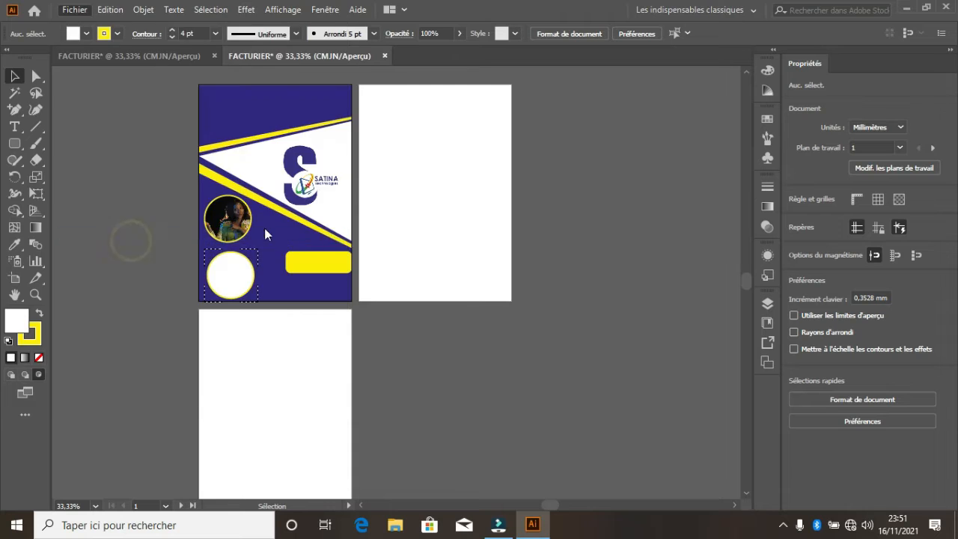
pyautogui.click(165, 116)
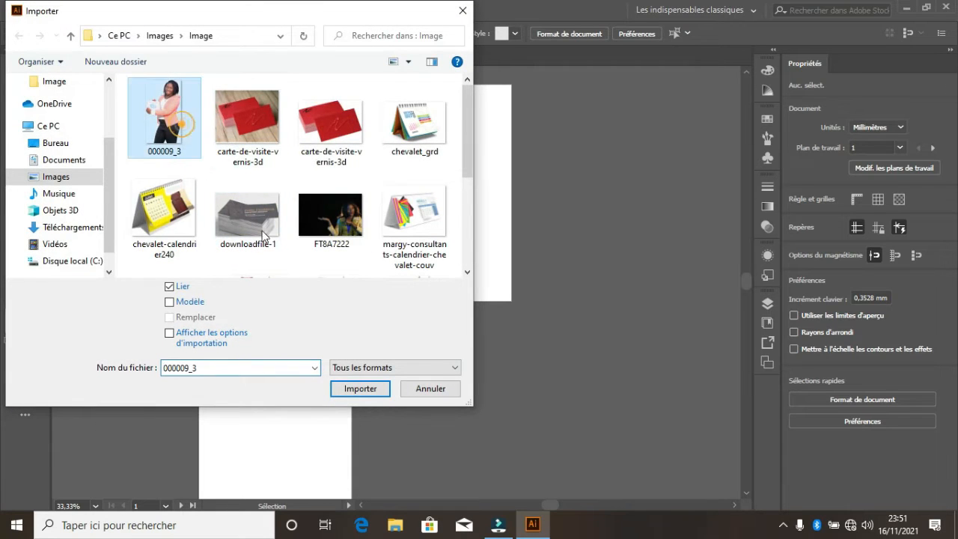
pyautogui.click(357, 391)
pyautogui.click(260, 299)
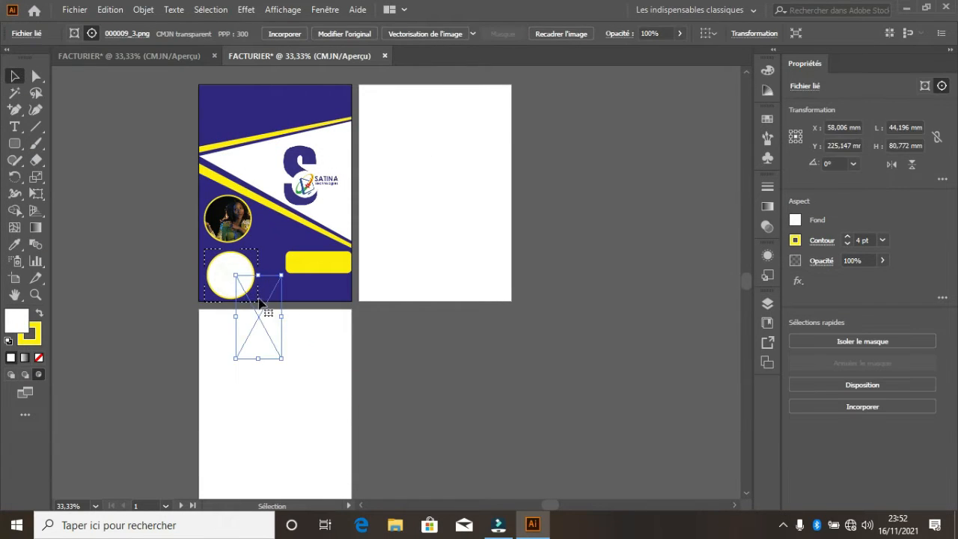
# Step: Move the 000009_3 image so the woman's head and upper body sit within the lower circle, and deselect it
pyautogui.moveTo(259, 322); pyautogui.dragTo(249, 275)
pyautogui.hotkey('ctrl', '1')
pyautogui.scroll(-4, 249, 275)
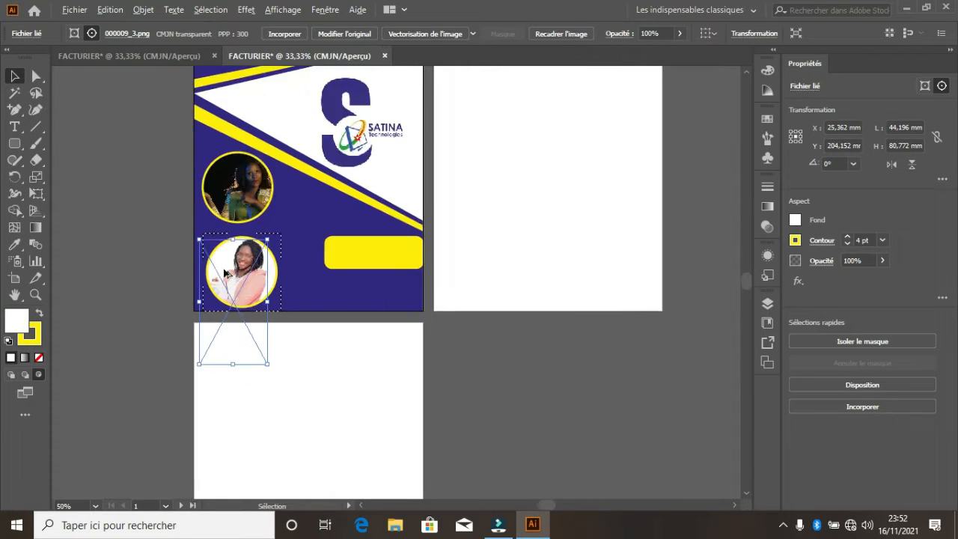
pyautogui.click(361, 196)
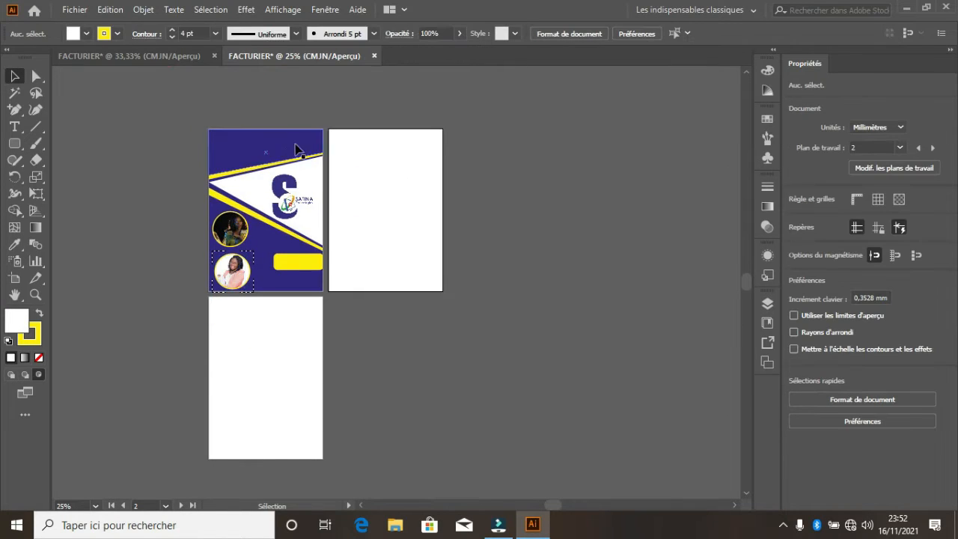
# Step: Copy the slanted blue shape from the top of the first artboard to the top of the second artboard
pyautogui.scroll(1, 326, 155)
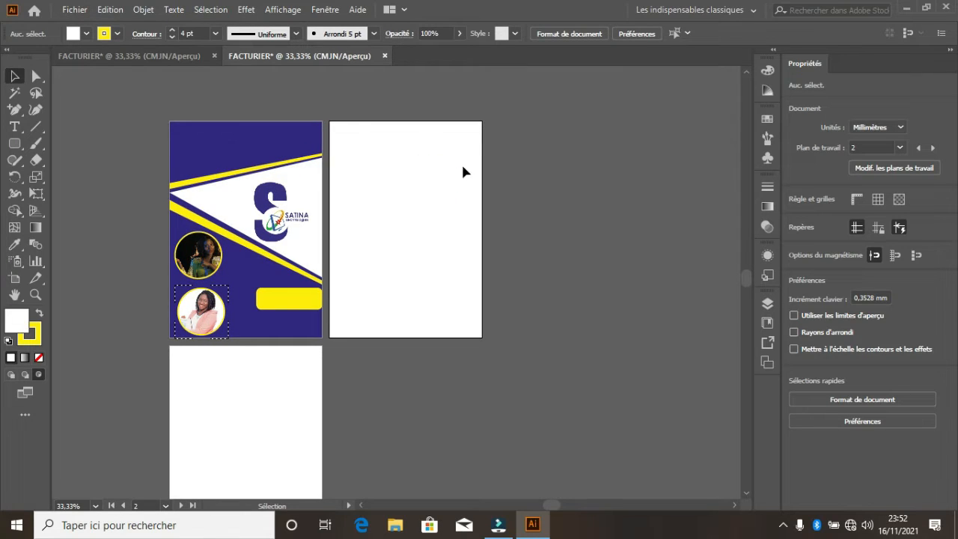
pyautogui.click(254, 143)
pyautogui.moveTo(267, 154); pyautogui.dragTo(426, 146)
pyautogui.scroll(2, 427, 146)
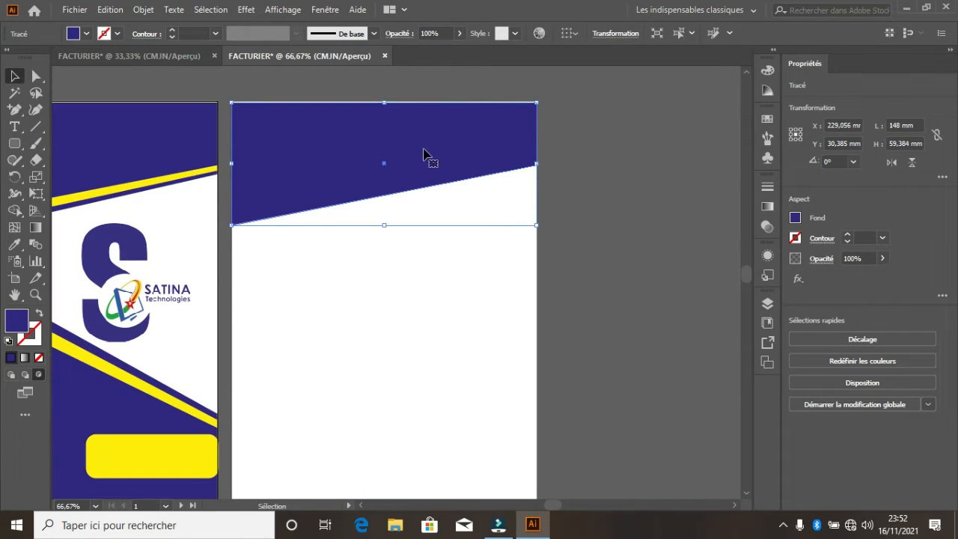
# Step: Reflect the copied blue shape on the second artboard across the horizontal axis
pyautogui.rightClick(410, 156)
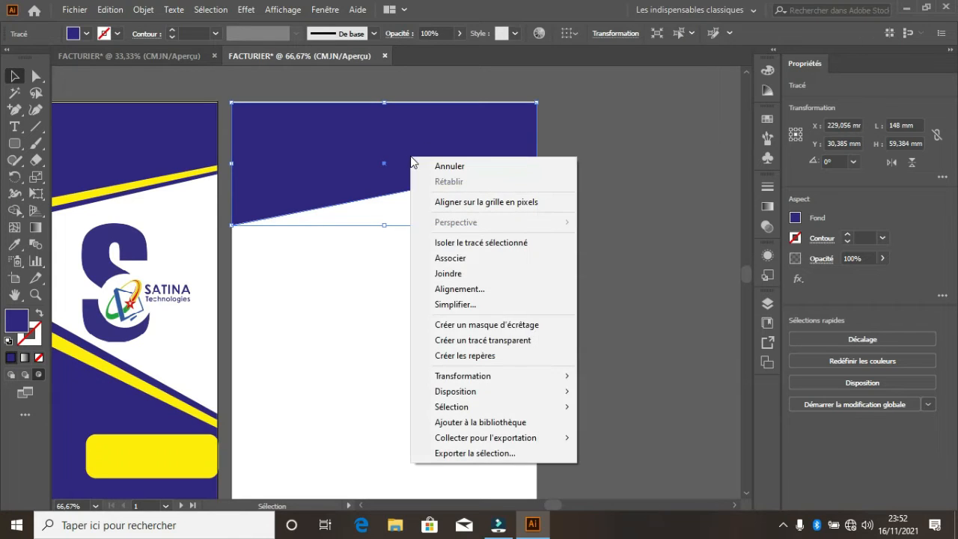
pyautogui.moveTo(465, 384)
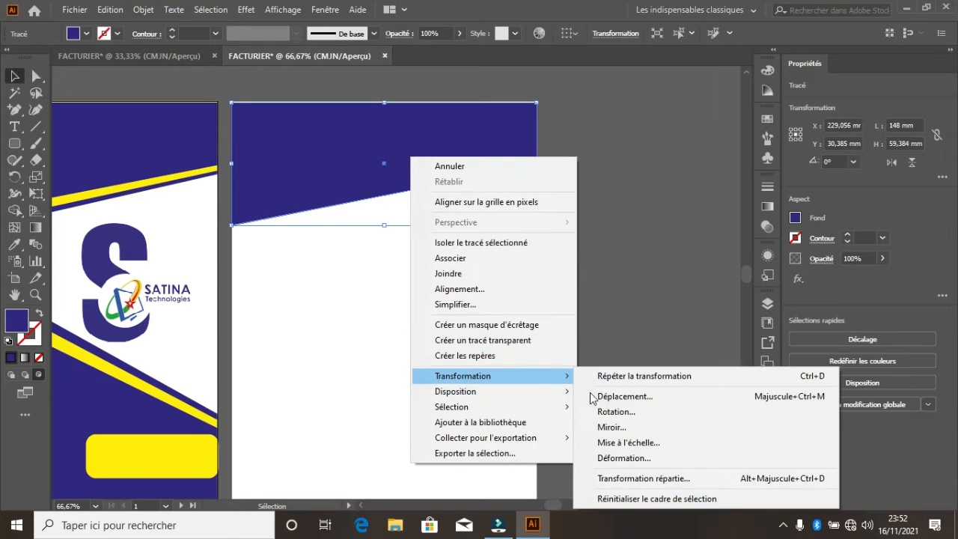
pyautogui.click(612, 427)
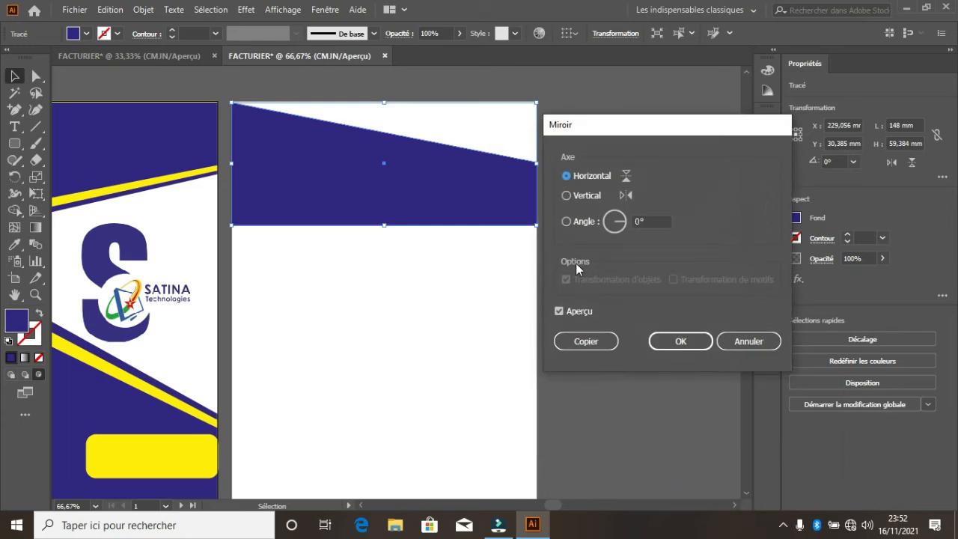
pyautogui.click(628, 197)
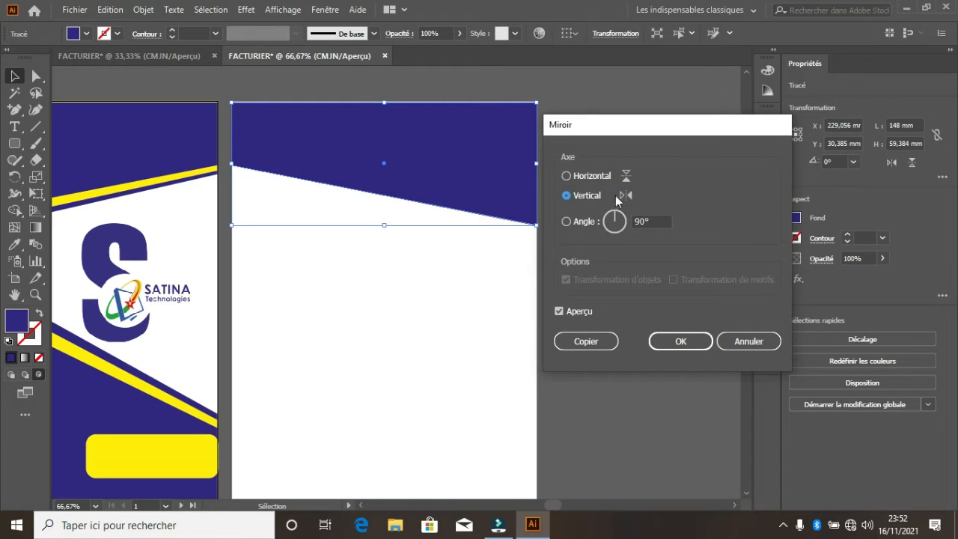
pyautogui.click(624, 176)
pyautogui.click(576, 196)
pyautogui.click(627, 181)
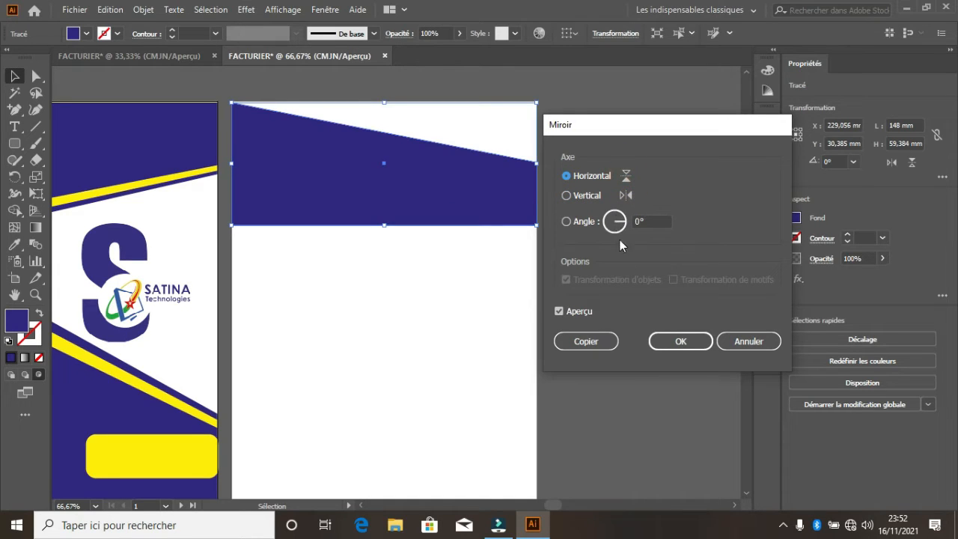
pyautogui.click(683, 343)
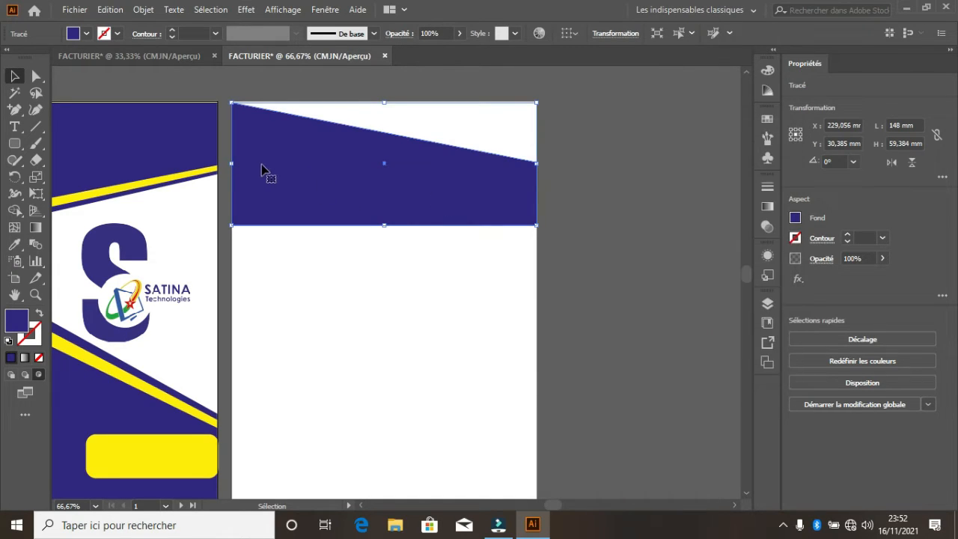
# Step: Flip the blue shape sideways so it rises to the right, stretch it to the second artboard's 148 mm width, and move it slightly higher
pyautogui.moveTo(272, 165); pyautogui.dragTo(730, 174)
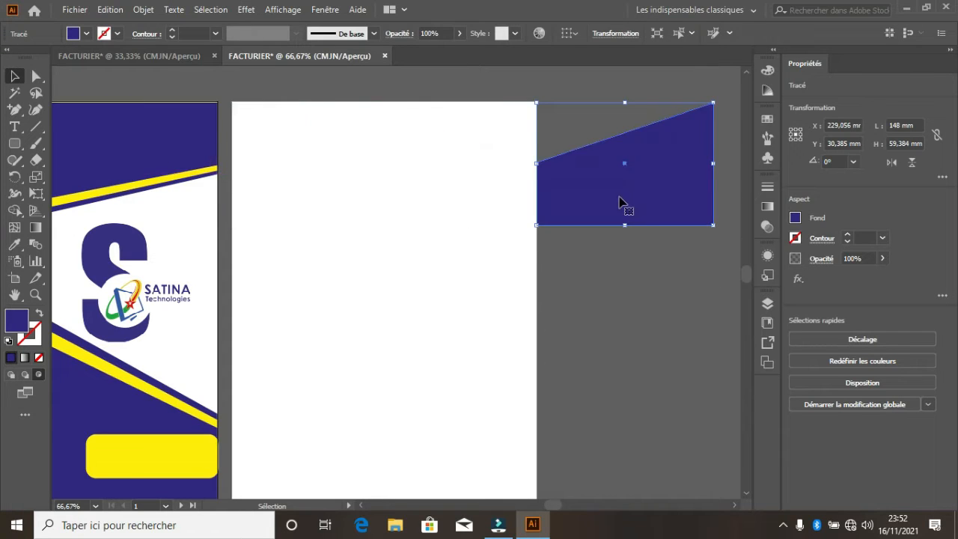
pyautogui.moveTo(622, 203); pyautogui.dragTo(433, 216)
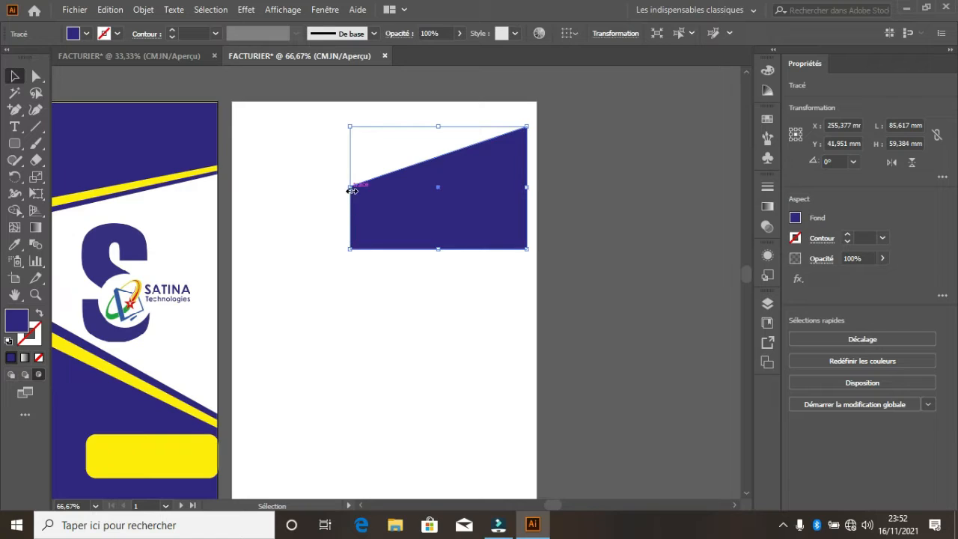
pyautogui.moveTo(352, 191); pyautogui.dragTo(233, 188)
pyautogui.moveTo(531, 190); pyautogui.dragTo(537, 189)
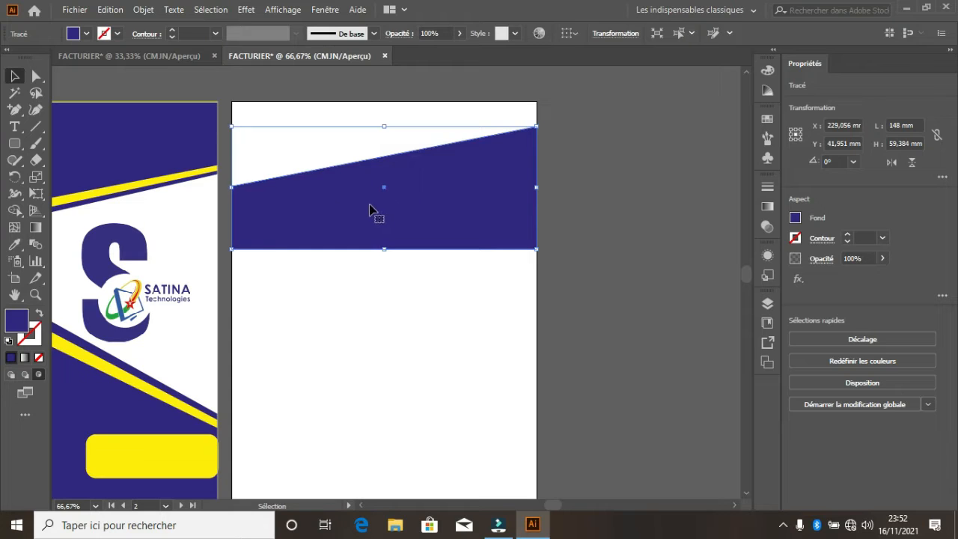
pyautogui.moveTo(456, 208); pyautogui.dragTo(455, 189)
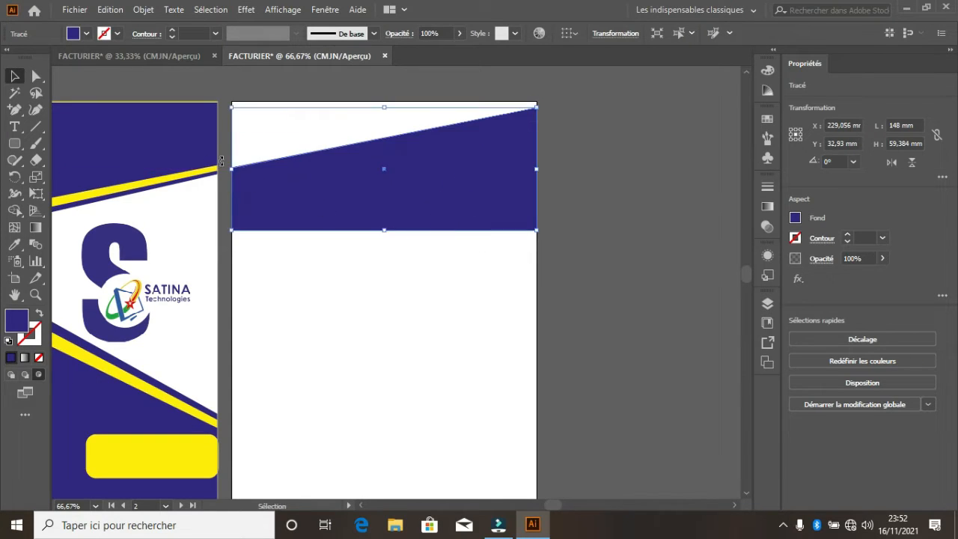
# Step: Copy the first artboard's top blue shape over the flipped one at the second artboard's top, and select the flipped shape
pyautogui.click(163, 142)
pyautogui.moveTo(150, 144); pyautogui.dragTo(470, 142)
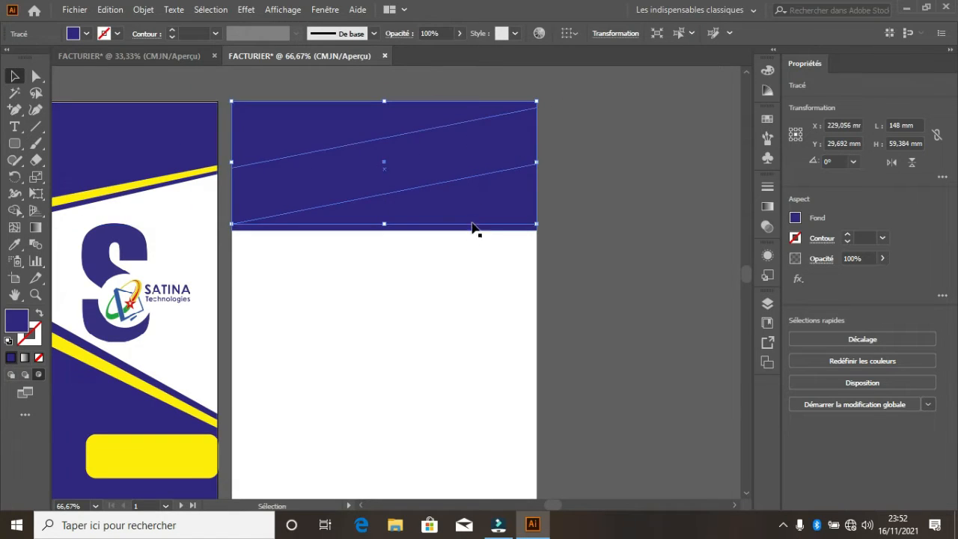
pyautogui.click(470, 267)
pyautogui.click(471, 227)
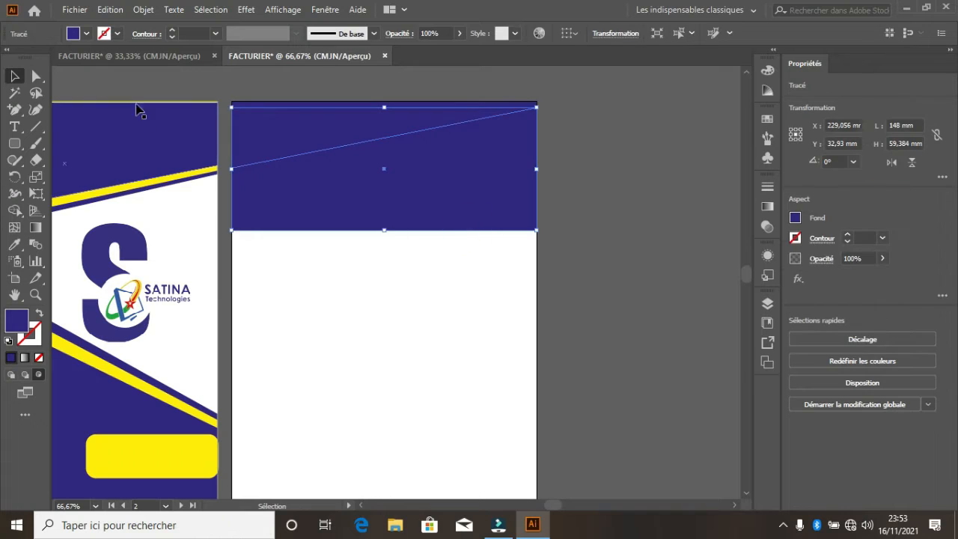
# Step: Fill the flipped shape at the top of the second artboard yellow and send it to the back, behind the blue shape
pyautogui.click(87, 34)
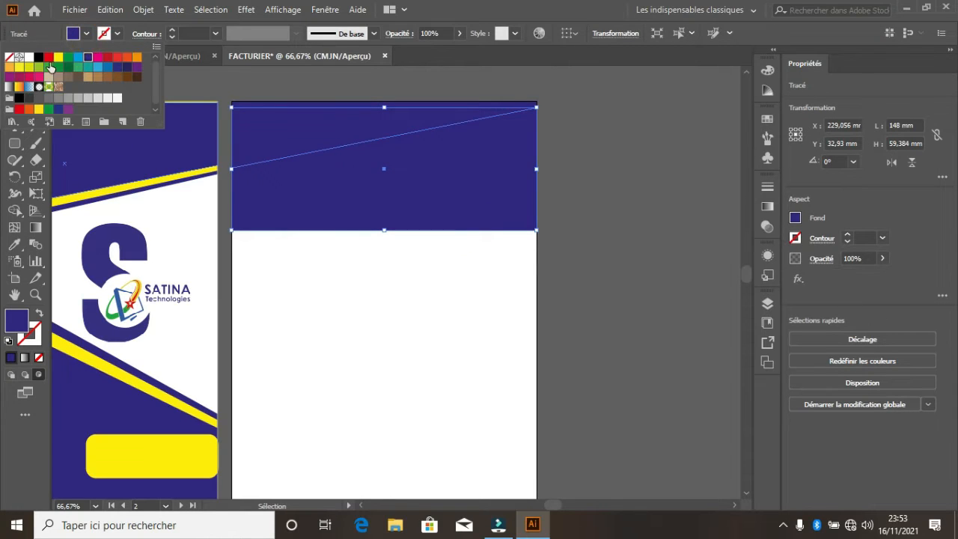
pyautogui.click(57, 59)
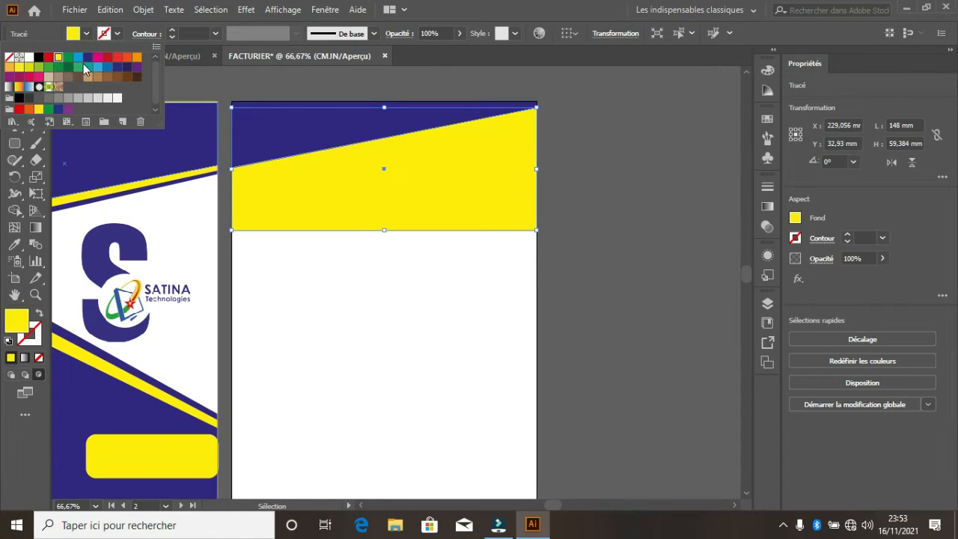
pyautogui.click(14, 77)
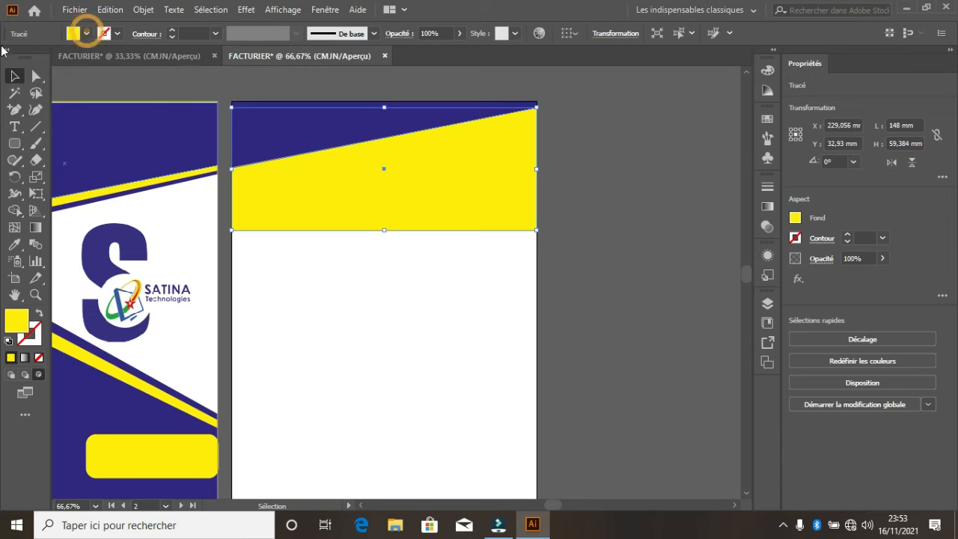
pyautogui.rightClick(424, 212)
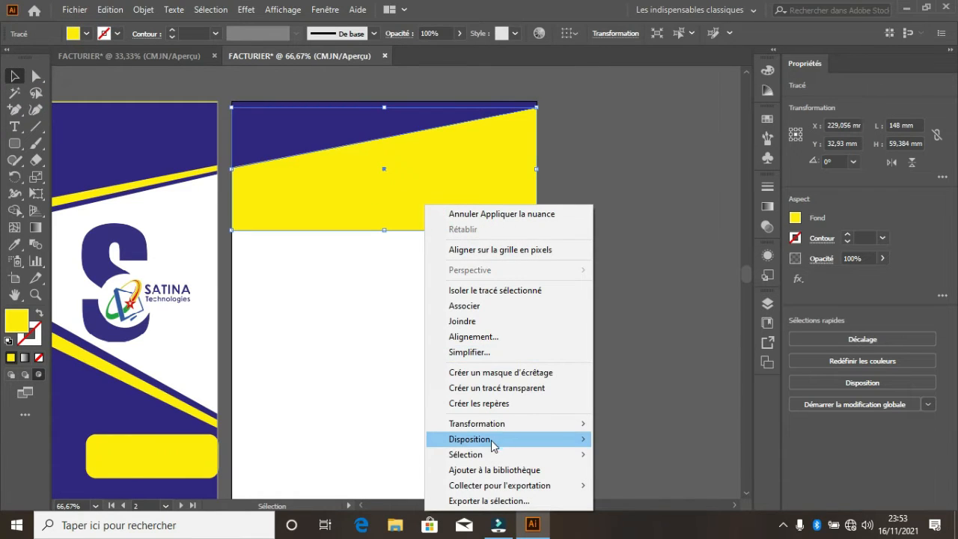
pyautogui.moveTo(494, 441)
pyautogui.click(636, 483)
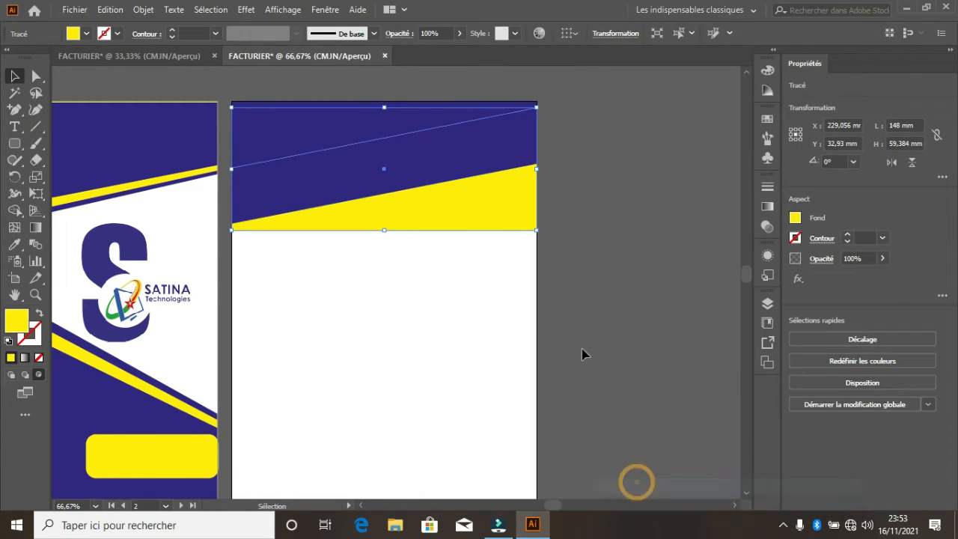
pyautogui.scroll(-2, 447, 306)
pyautogui.click(447, 326)
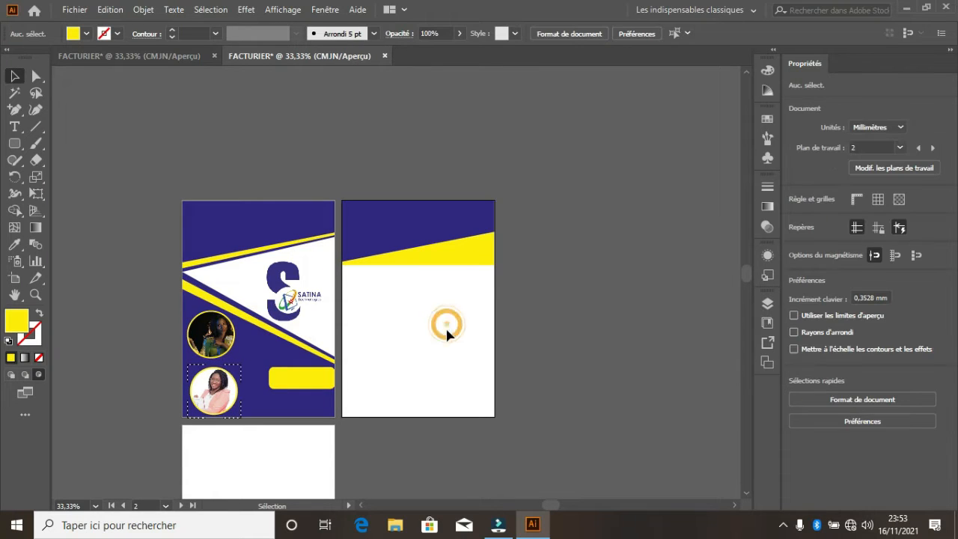
# Step: Copy the upper circular photo from the first artboard twice, placing both copies side by side on the second artboard's top bands
pyautogui.click(225, 351)
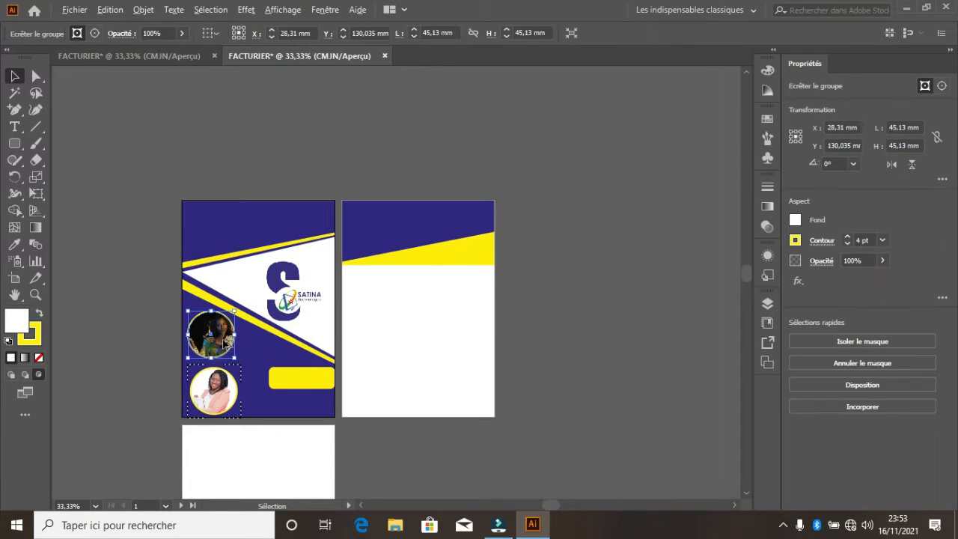
pyautogui.moveTo(223, 345); pyautogui.dragTo(465, 238)
pyautogui.click(557, 236)
pyautogui.click(417, 346)
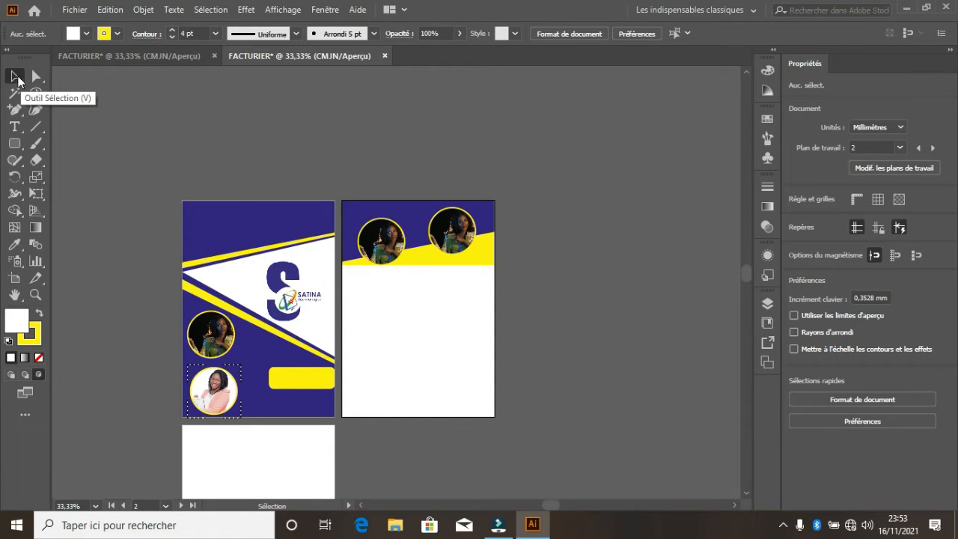
pyautogui.click(15, 143)
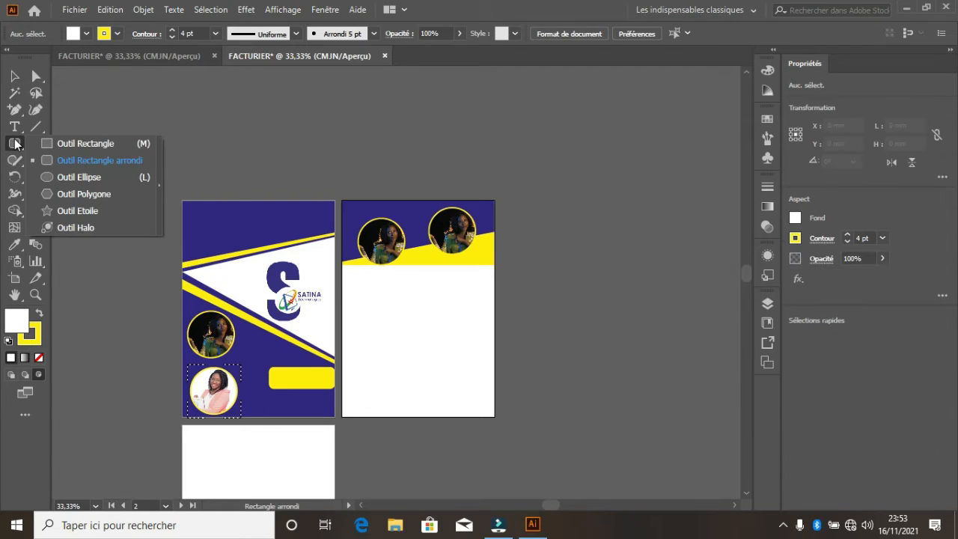
pyautogui.click(68, 143)
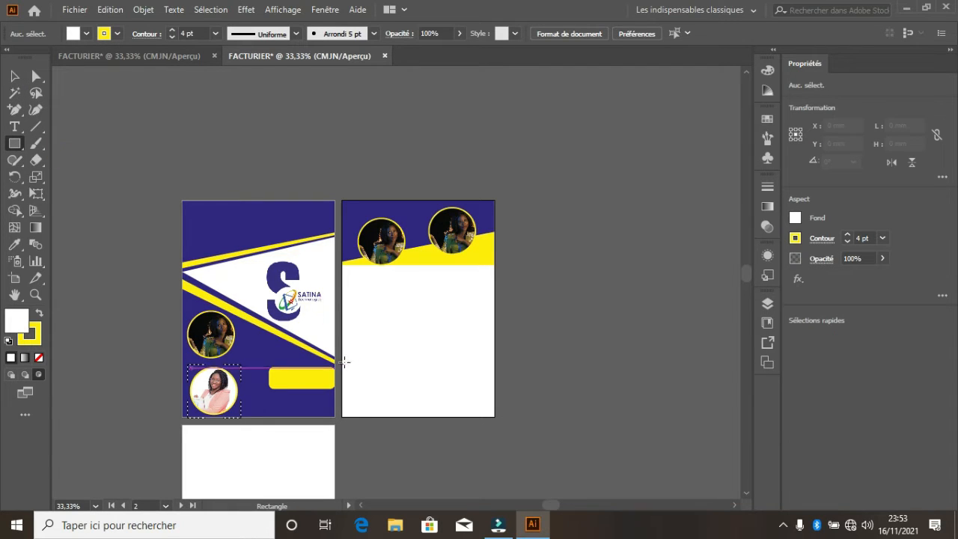
pyautogui.moveTo(344, 362); pyautogui.dragTo(495, 417)
pyautogui.click(110, 34)
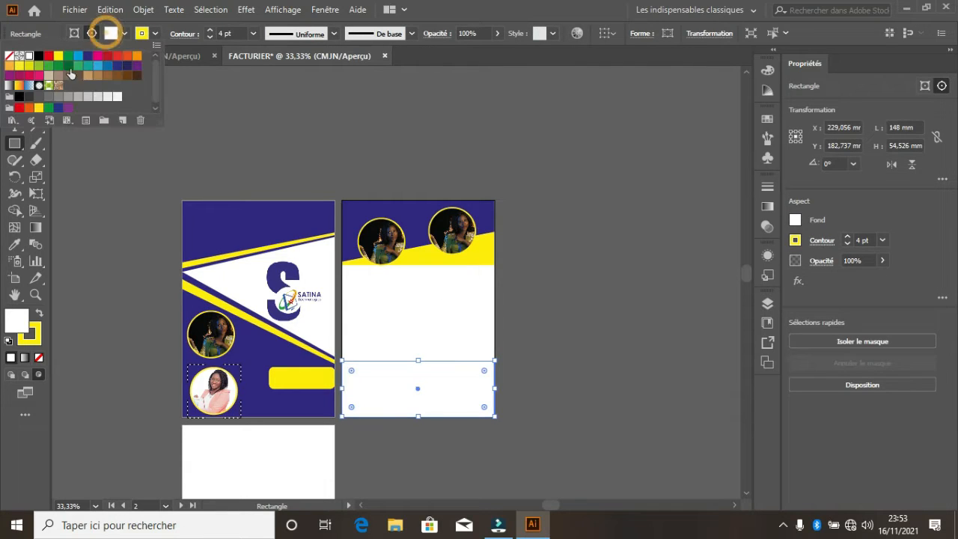
pyautogui.click(87, 57)
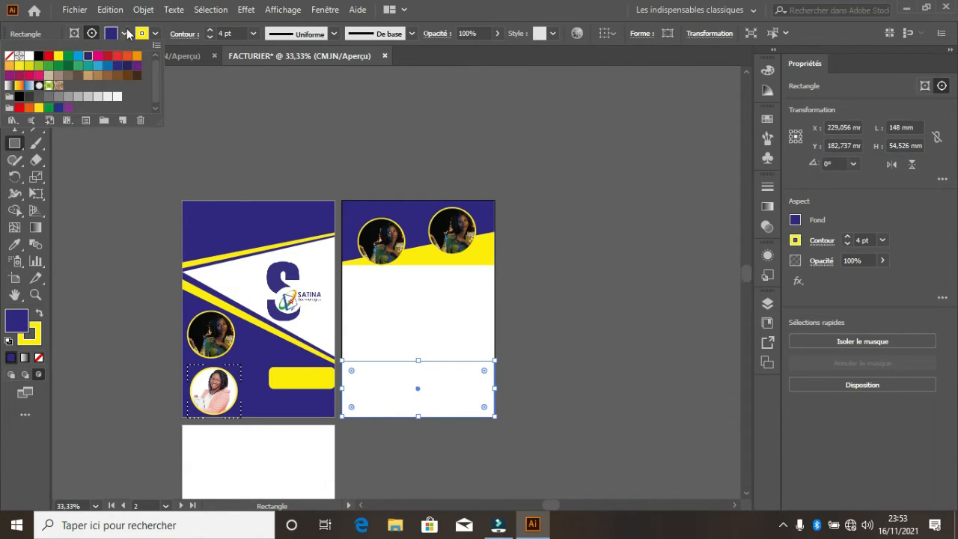
pyautogui.click(111, 34)
pyautogui.click(110, 34)
pyautogui.click(104, 35)
pyautogui.click(14, 76)
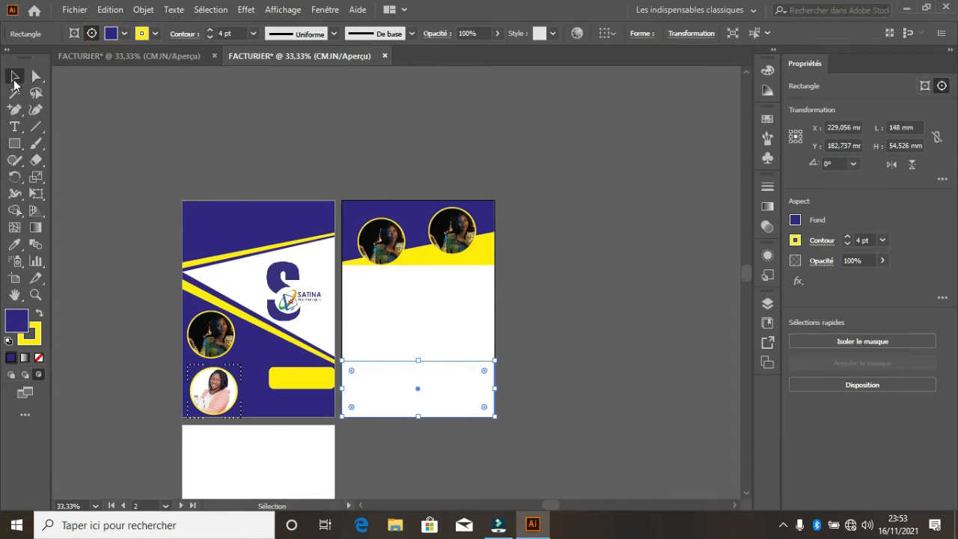
pyautogui.click(124, 34)
pyautogui.click(92, 34)
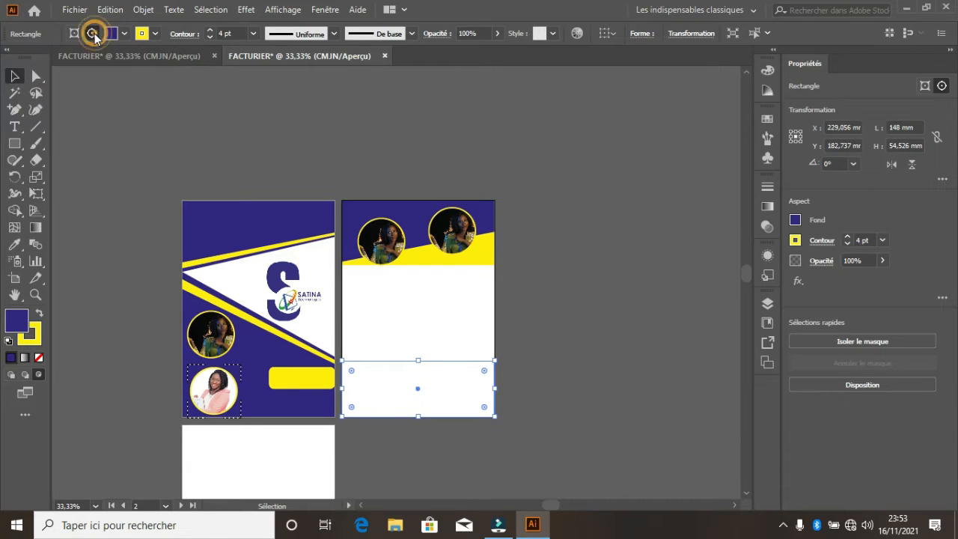
pyautogui.click(13, 75)
pyautogui.moveTo(445, 383); pyautogui.dragTo(532, 337)
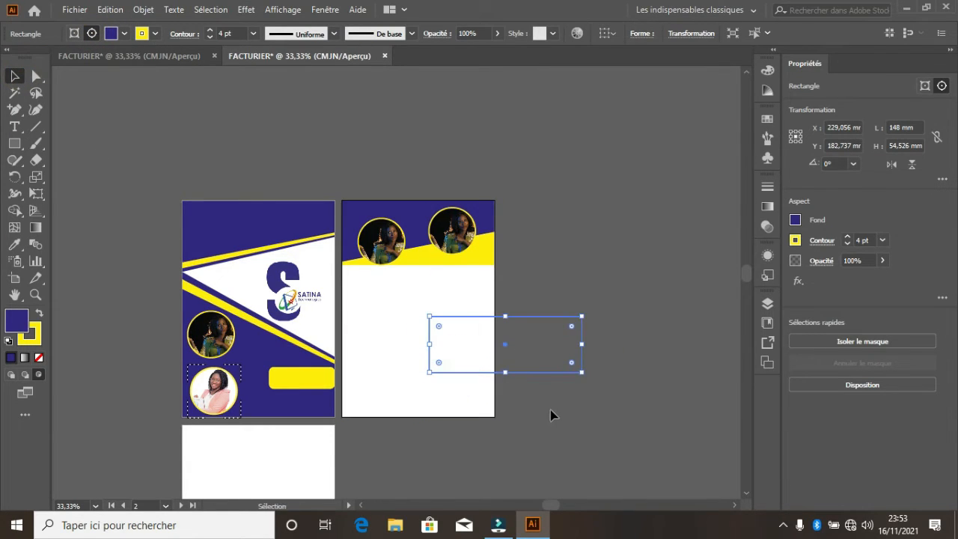
pyautogui.click(449, 383)
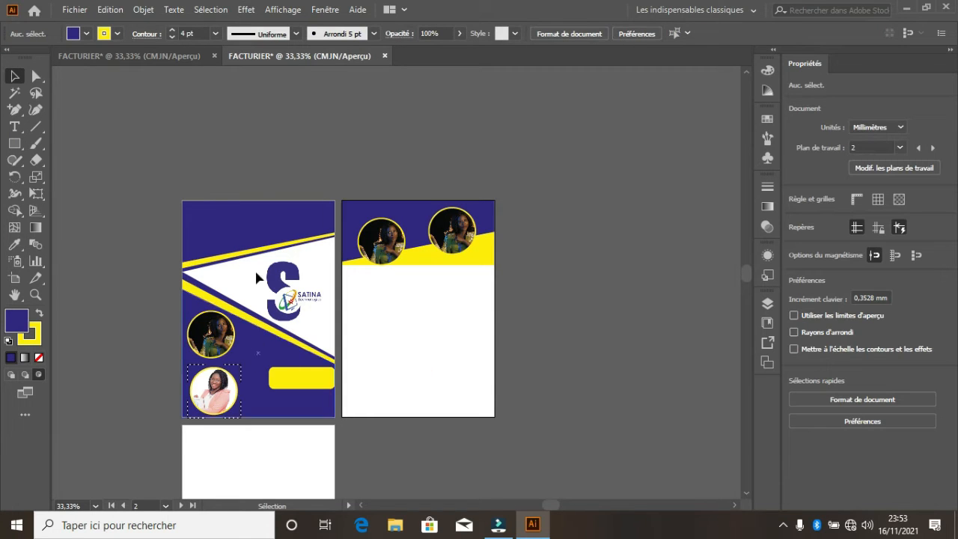
# Step: Copy the large slanted blue shape from the bottom of the first artboard and align the copy with the second artboard's bottom and side edges
pyautogui.click(242, 211)
pyautogui.click(257, 351)
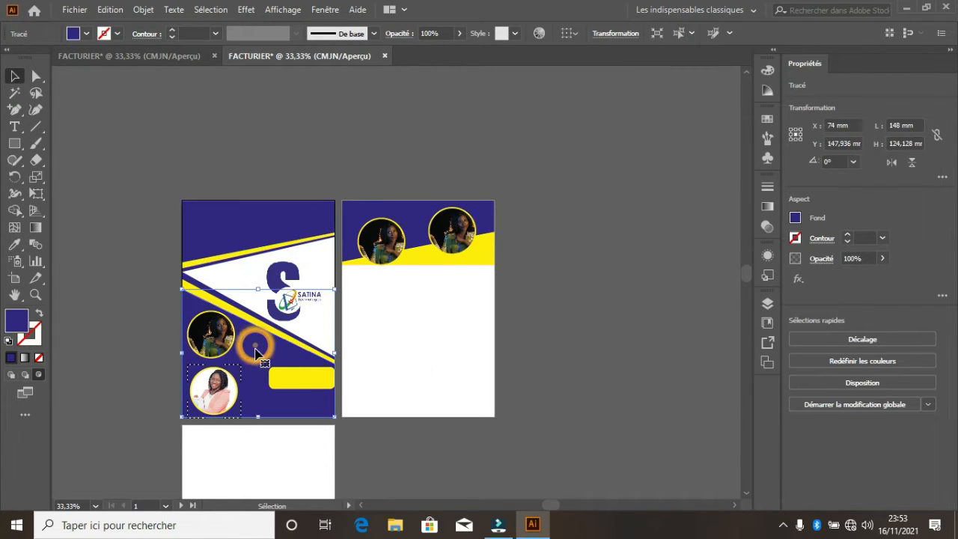
pyautogui.moveTo(257, 350); pyautogui.dragTo(424, 349)
pyautogui.click(560, 279)
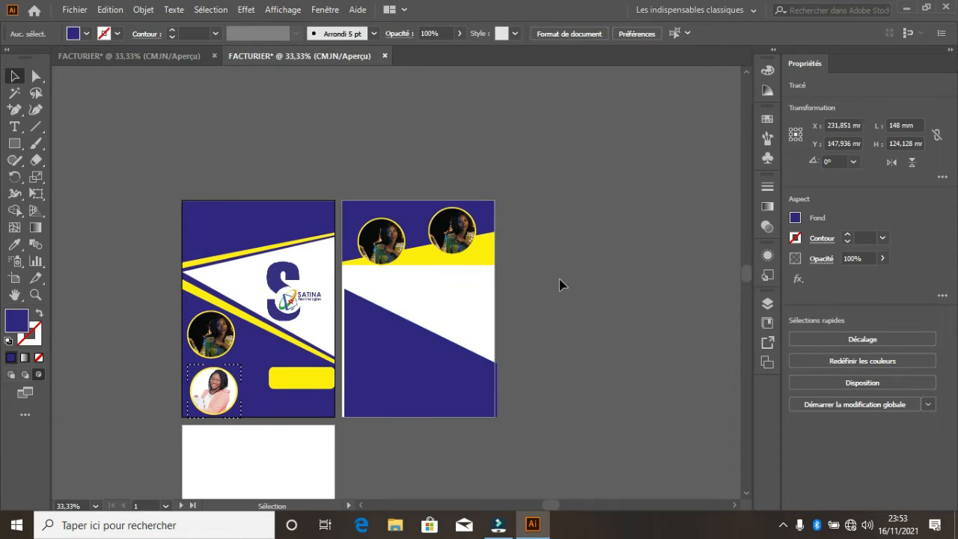
pyautogui.click(420, 377)
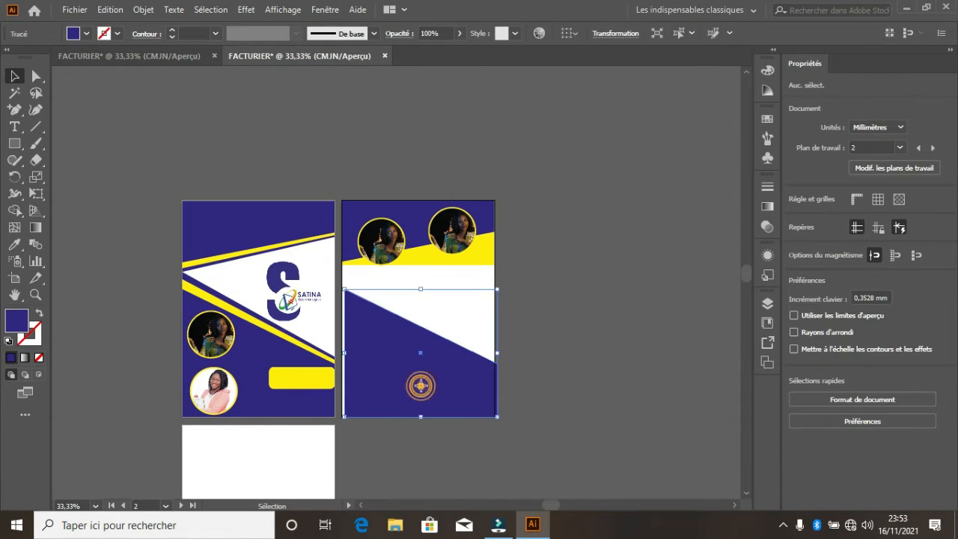
pyautogui.moveTo(419, 385)
pyautogui.mouseDown()
pyautogui.moveTo(402, 380)
pyautogui.moveTo(436, 396)
pyautogui.moveTo(412, 389)
pyautogui.mouseUp()
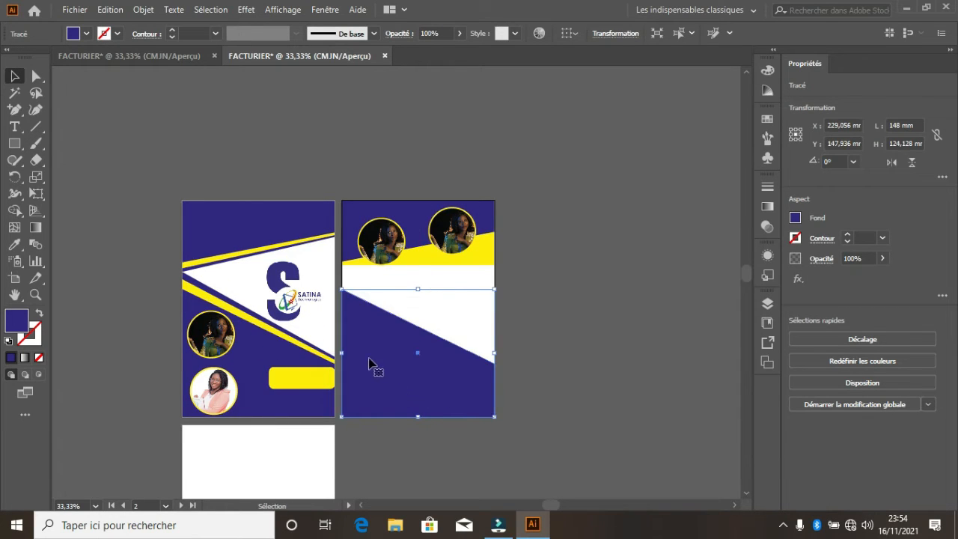
# Step: Flip the copied blue shape sideways so it rises to the right, and fit it to the second artboard's lower part, about 149 by 119.5 mm
pyautogui.moveTo(343, 354); pyautogui.dragTo(673, 368)
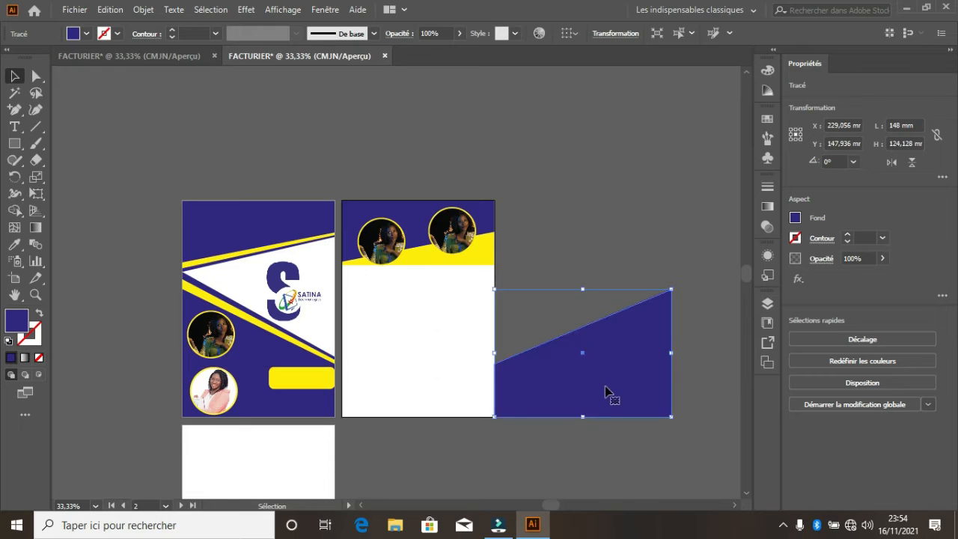
pyautogui.moveTo(605, 386); pyautogui.dragTo(453, 388)
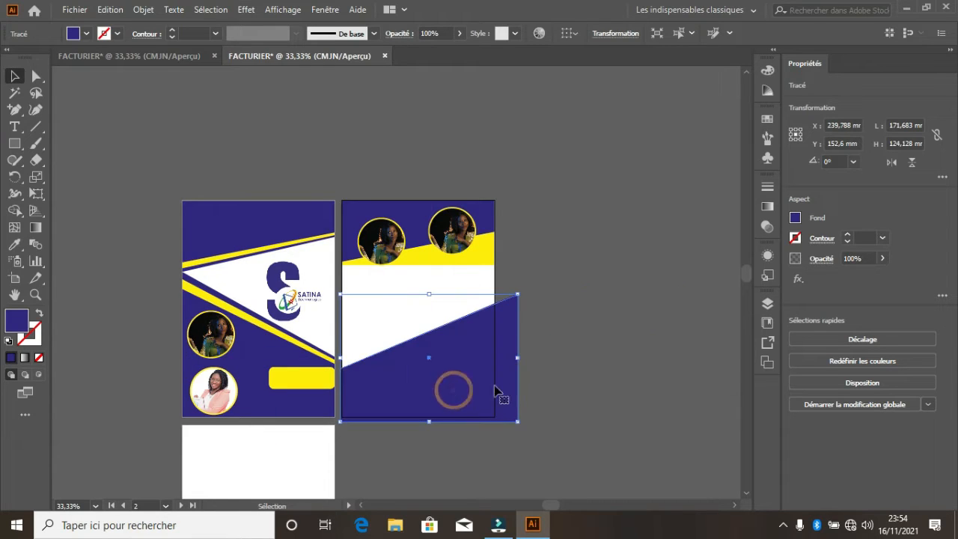
pyautogui.moveTo(516, 357); pyautogui.dragTo(494, 356)
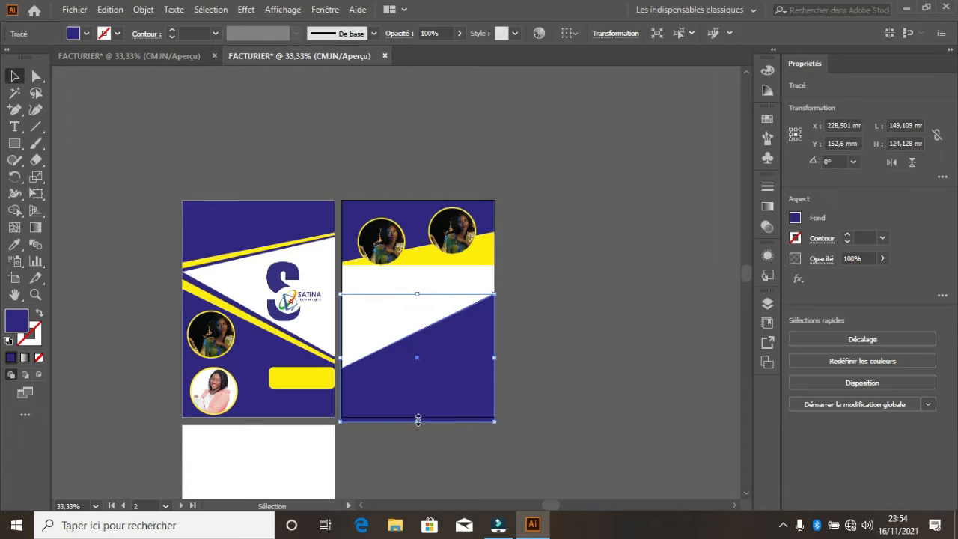
pyautogui.moveTo(417, 422)
pyautogui.mouseDown()
pyautogui.moveTo(420, 414)
pyautogui.moveTo(416, 432)
pyautogui.mouseUp()
# Step: Stretch the flipped blue shape upward to the top yellow band, to a height of about 150.8 mm
pyautogui.scroll(2, 419, 402)
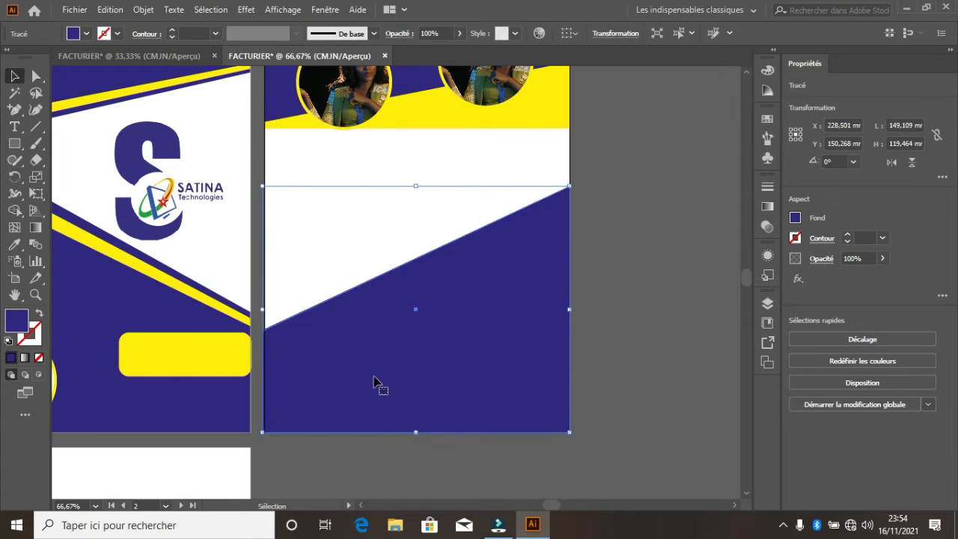
pyautogui.scroll(-1, 399, 392)
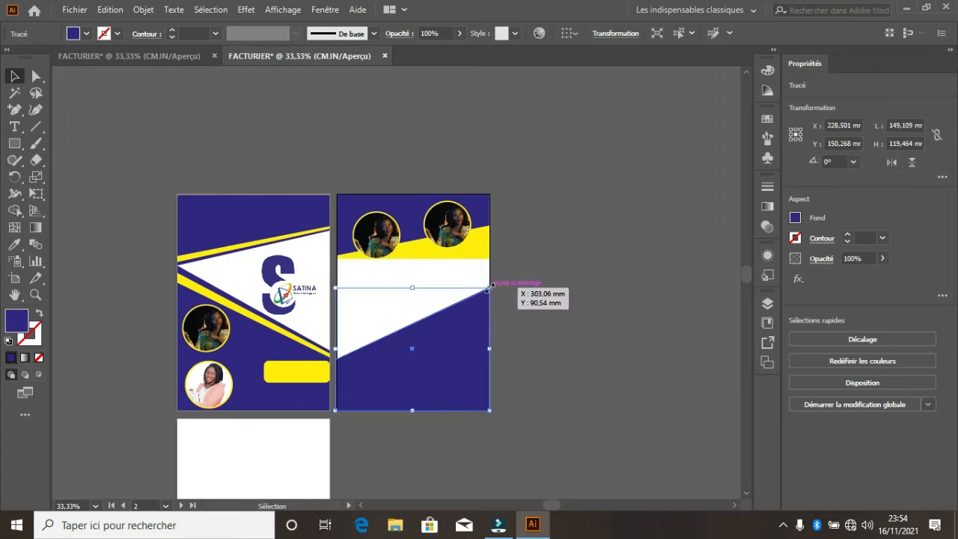
pyautogui.moveTo(413, 288); pyautogui.dragTo(420, 256)
pyautogui.click(181, 189)
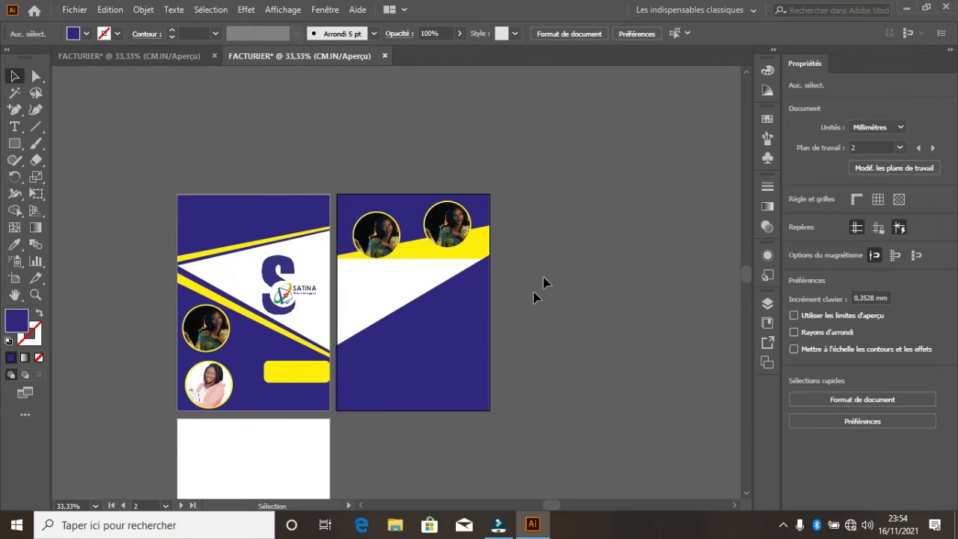
# Step: Duplicate the large blue shape on the second artboard about 5 mm lower and fill the copy yellow
pyautogui.click(439, 338)
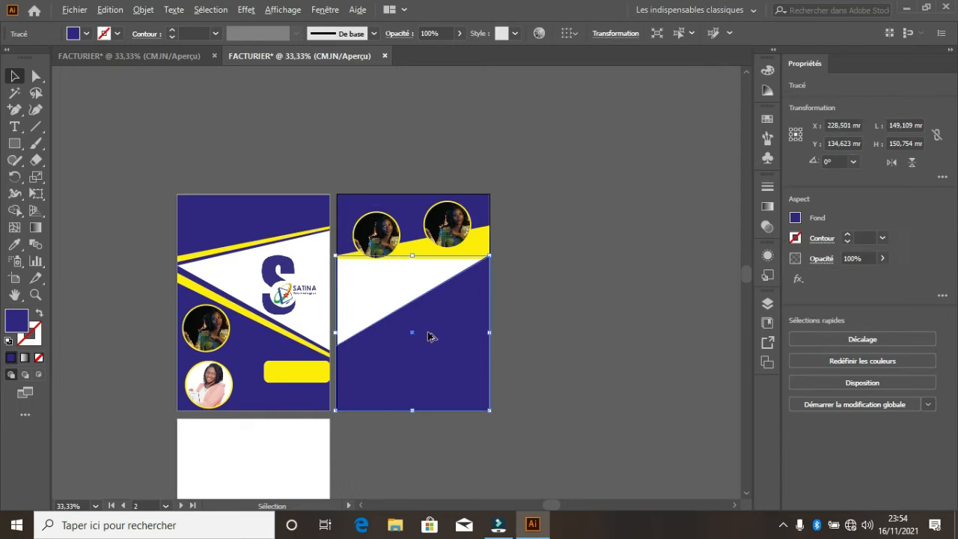
pyautogui.moveTo(430, 336); pyautogui.dragTo(432, 342)
pyautogui.click(88, 34)
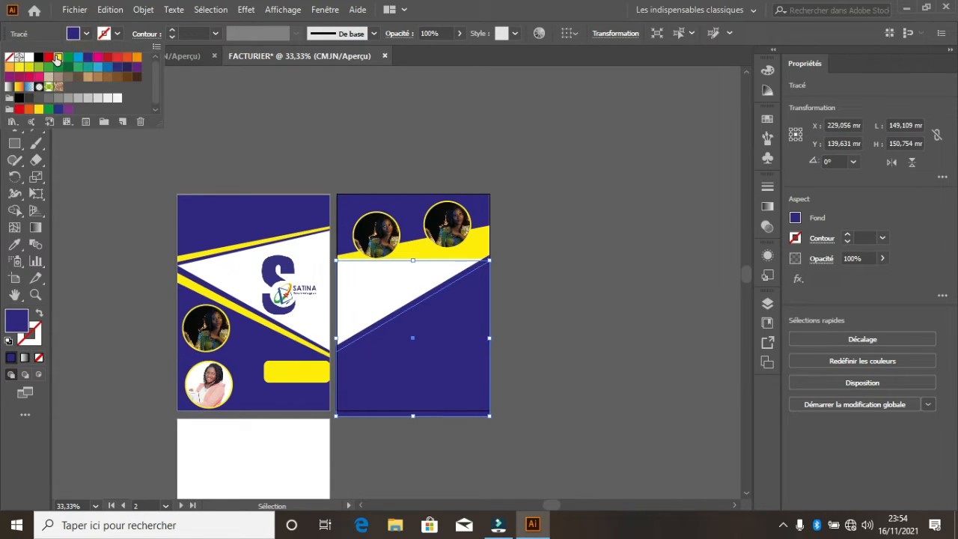
pyautogui.click(56, 58)
pyautogui.click(80, 27)
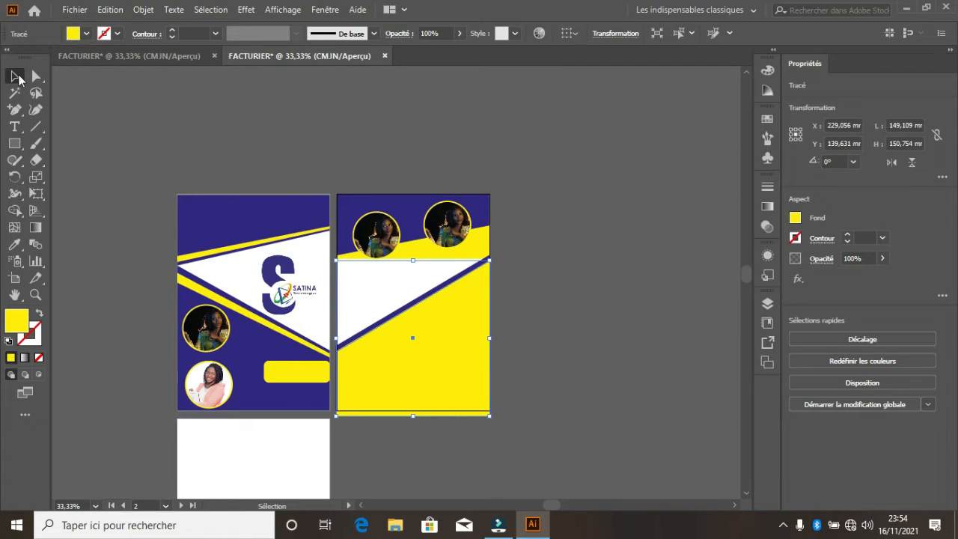
pyautogui.click(452, 391)
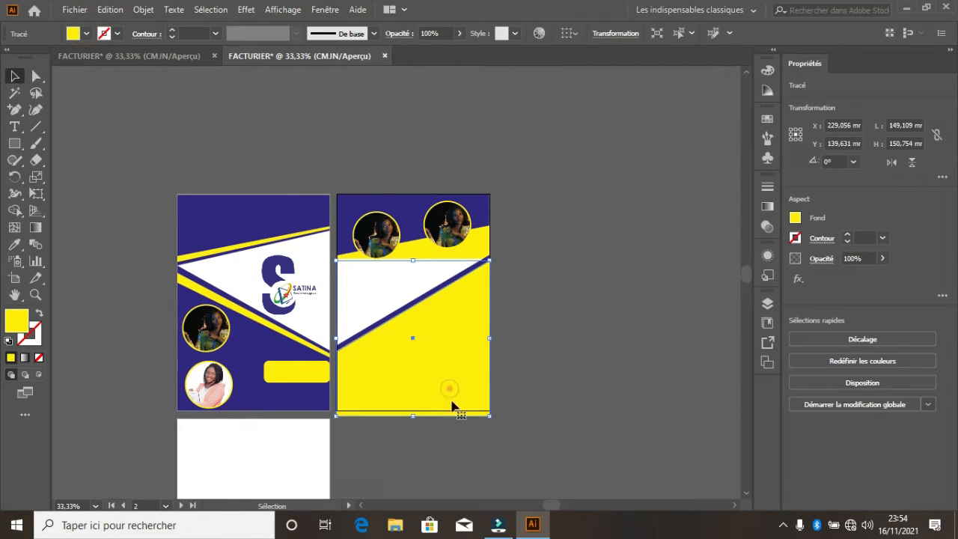
# Step: Shorten the yellow shape at its base to the second artboard's bottom edge, to a height of about 145.7 mm
pyautogui.click(415, 417)
pyautogui.click(414, 418)
pyautogui.click(414, 417)
pyautogui.click(600, 363)
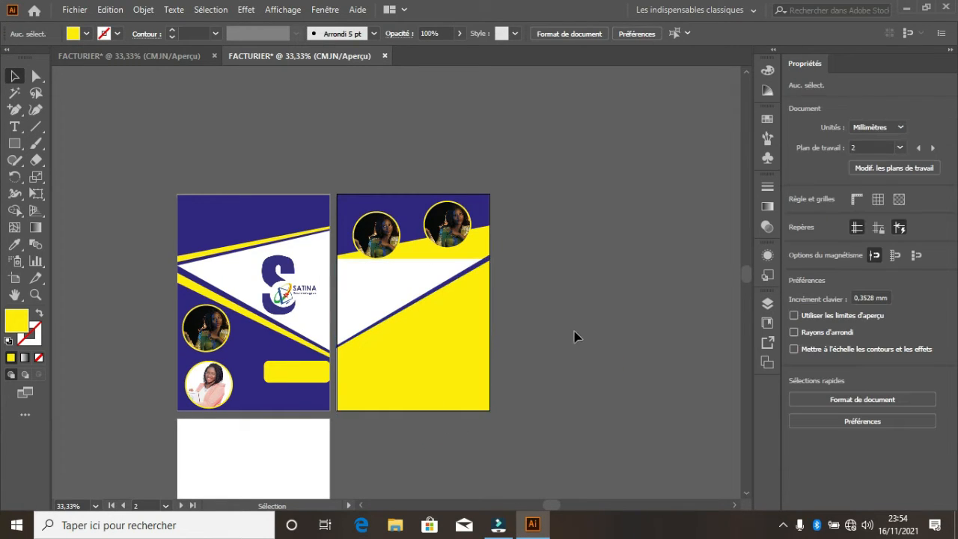
# Step: Add a blue-filled copy of the yellow shape about 6 mm lower, with its base shortened to the second artboard's bottom edge
pyautogui.click(437, 342)
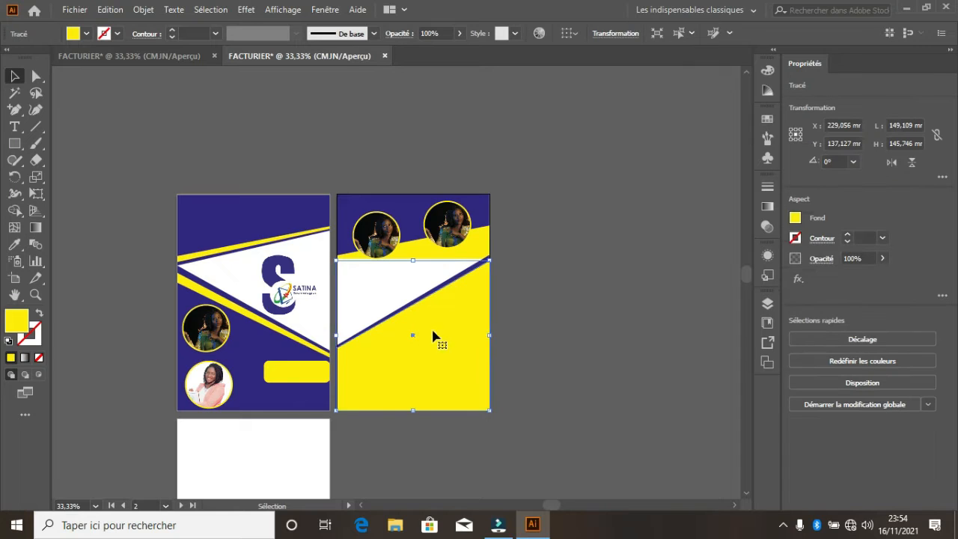
pyautogui.moveTo(438, 334); pyautogui.dragTo(437, 340)
pyautogui.click(86, 34)
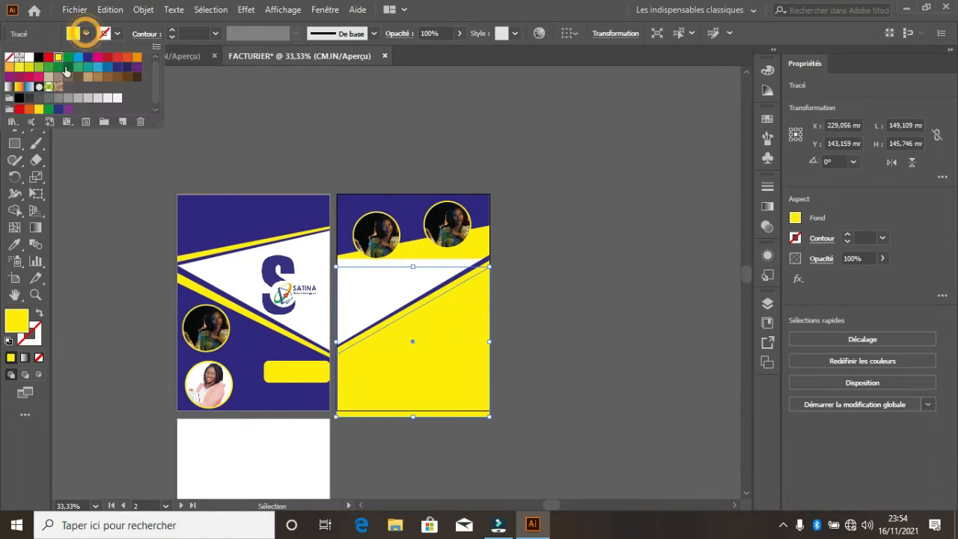
pyautogui.click(88, 56)
pyautogui.click(87, 35)
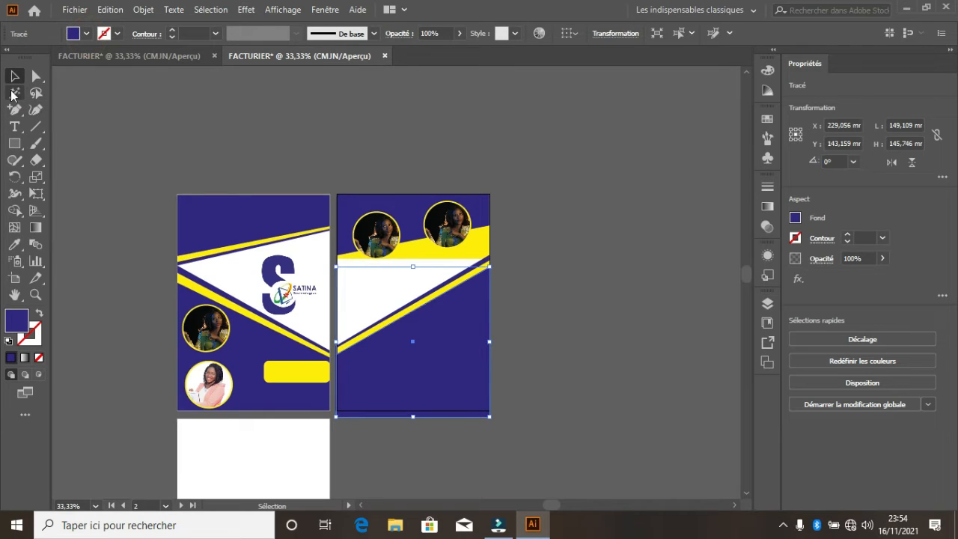
pyautogui.moveTo(411, 419); pyautogui.dragTo(414, 410)
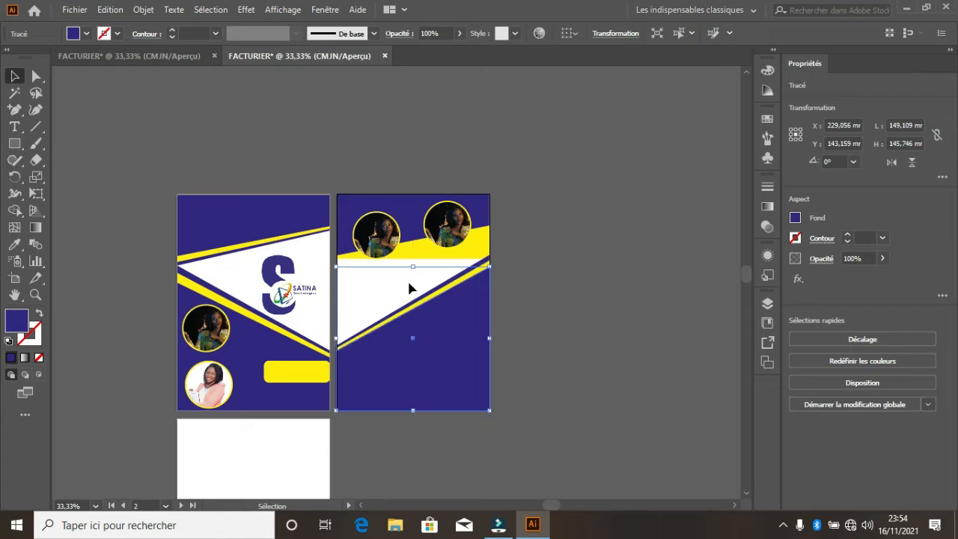
# Step: Place three copies of the pink-jacket photo along the second artboard's diagonal band and a copy of the yellow rounded rectangle below them
pyautogui.click(567, 273)
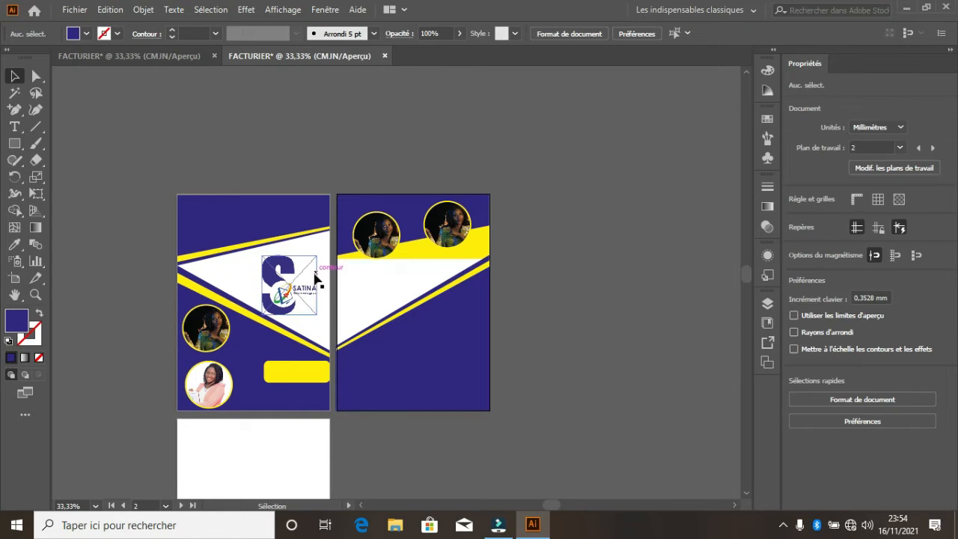
pyautogui.click(222, 383)
pyautogui.moveTo(202, 390); pyautogui.dragTo(475, 298)
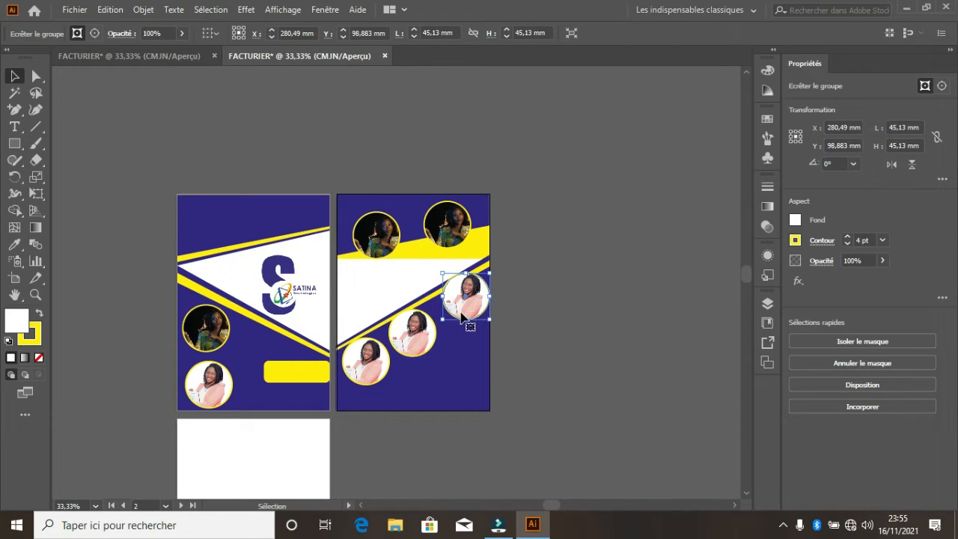
pyautogui.click(304, 374)
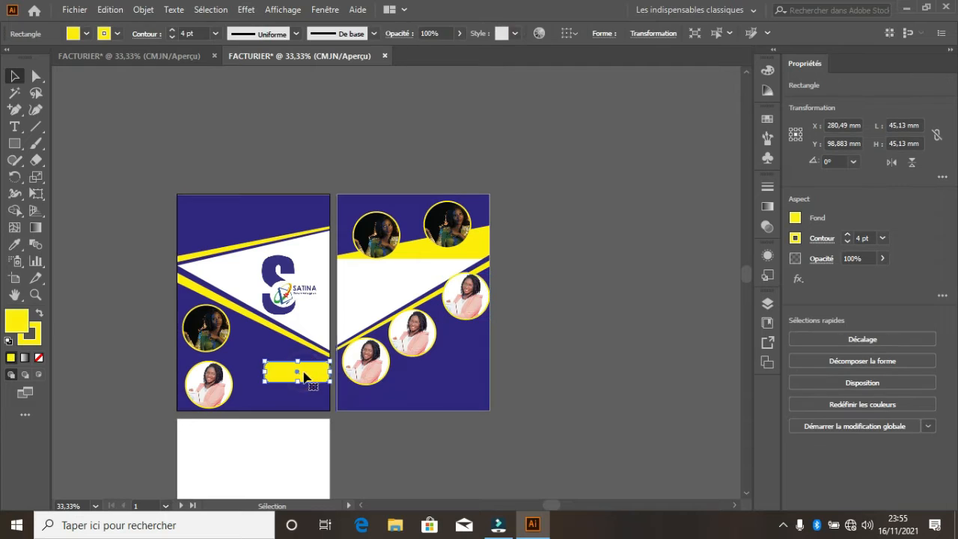
pyautogui.moveTo(314, 379); pyautogui.dragTo(469, 381)
# Step: Copy the logo into the second artboard's white area and scale the copy to about 34.2 × 37.5 mm
pyautogui.click(294, 302)
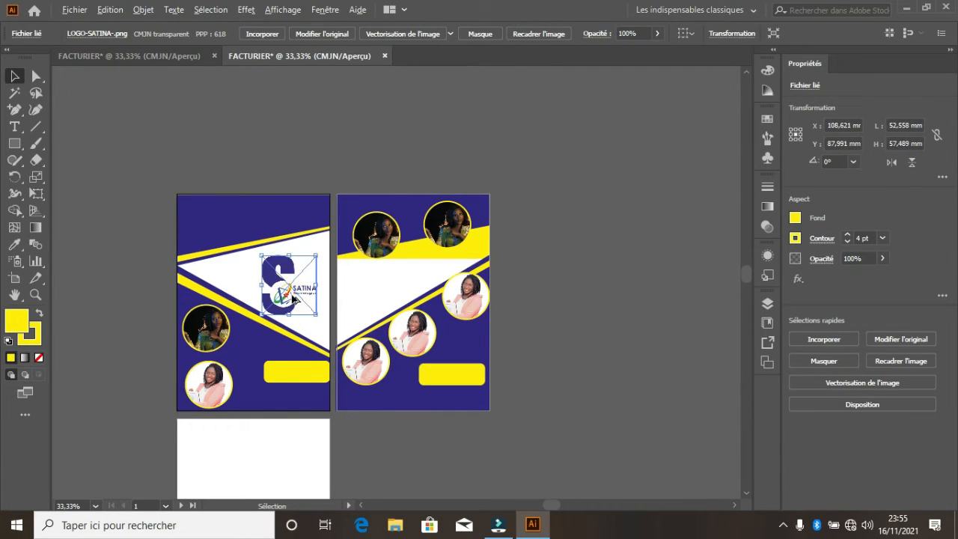
pyautogui.moveTo(294, 302); pyautogui.dragTo(365, 301)
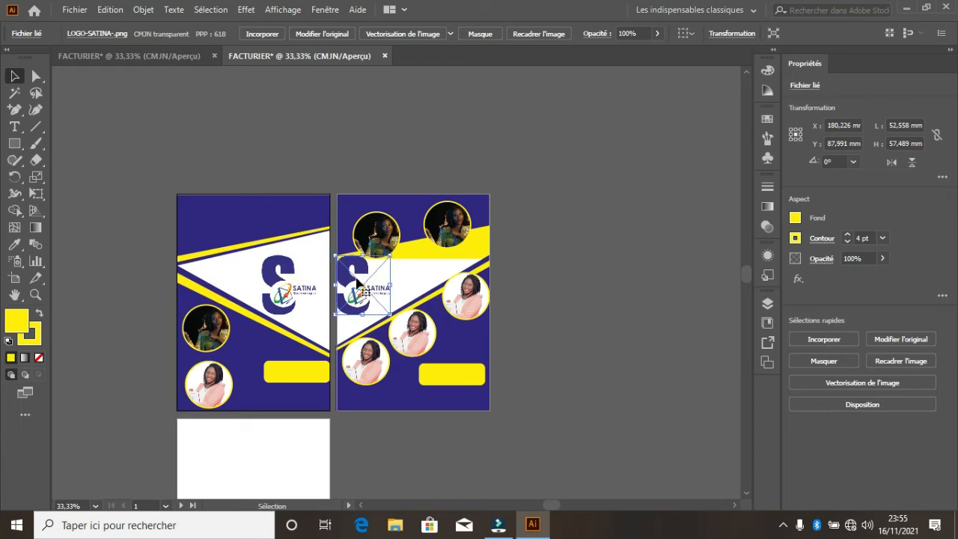
pyautogui.moveTo(389, 255); pyautogui.dragTo(384, 269)
pyautogui.moveTo(380, 336); pyautogui.dragTo(497, 273)
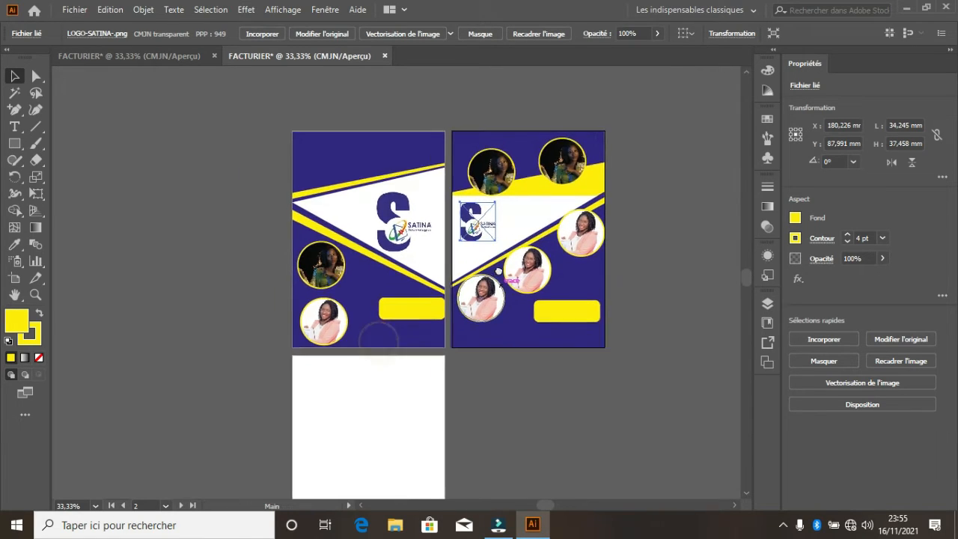
pyautogui.click(514, 391)
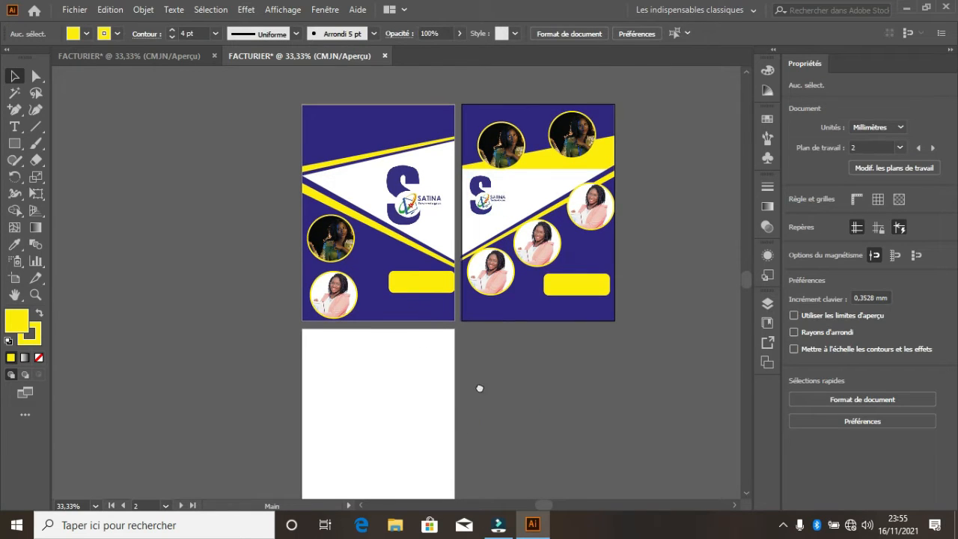
# Step: Add the heading "République de Guinée" near the upper edge of the third artboard and enlarge it to about 25.35 pt
pyautogui.moveTo(480, 388); pyautogui.dragTo(483, 409)
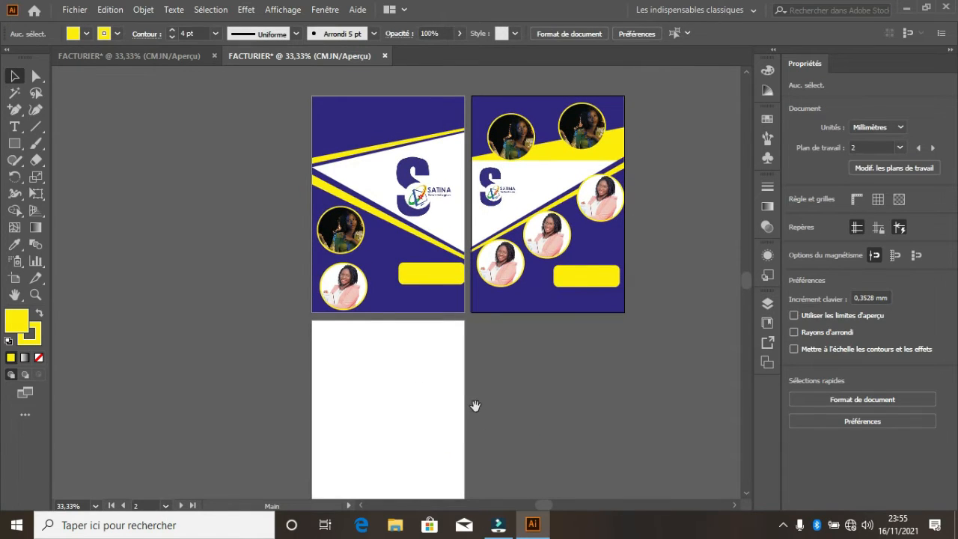
pyautogui.moveTo(477, 366)
pyautogui.mouseDown()
pyautogui.moveTo(484, 347)
pyautogui.moveTo(480, 367)
pyautogui.mouseUp()
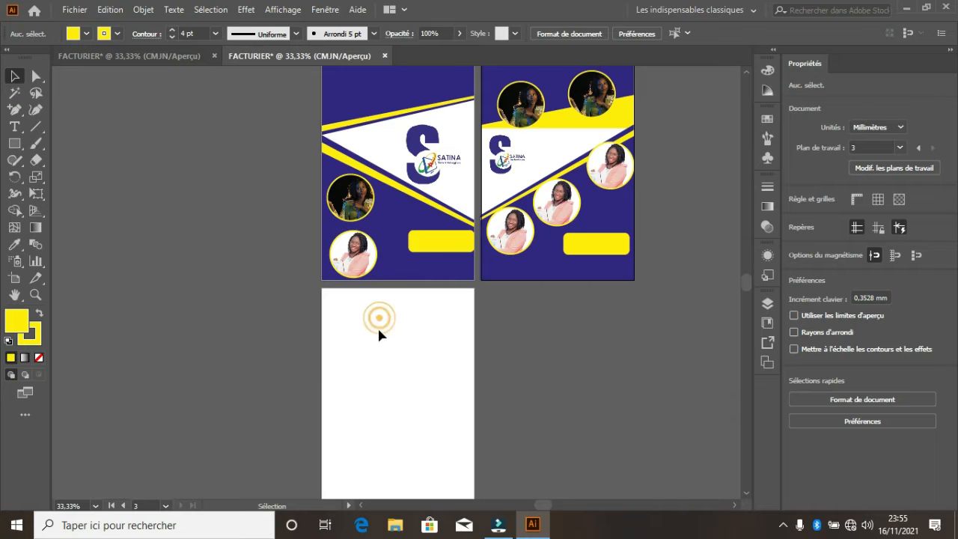
pyautogui.scroll(4, 373, 333)
pyautogui.scroll(-1, 374, 333)
pyautogui.click(373, 334)
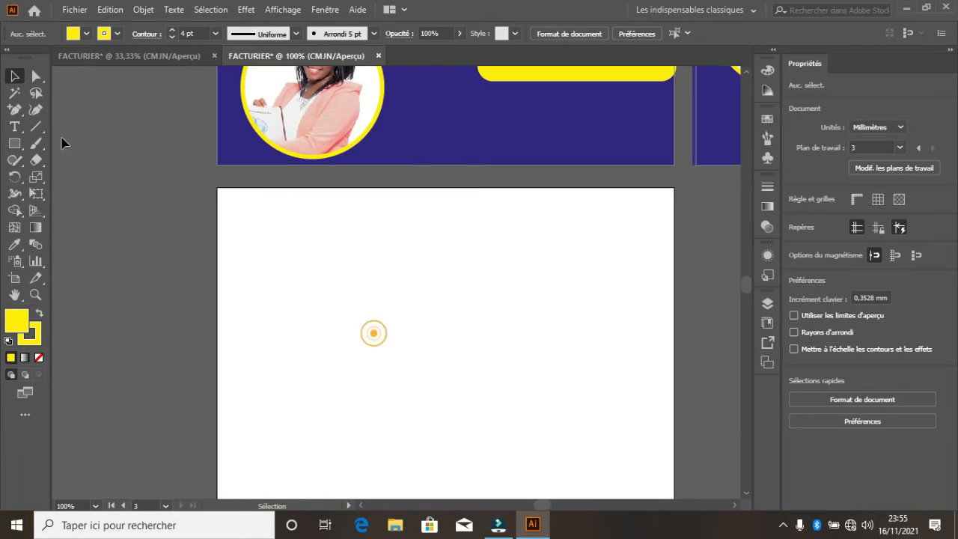
pyautogui.click(14, 127)
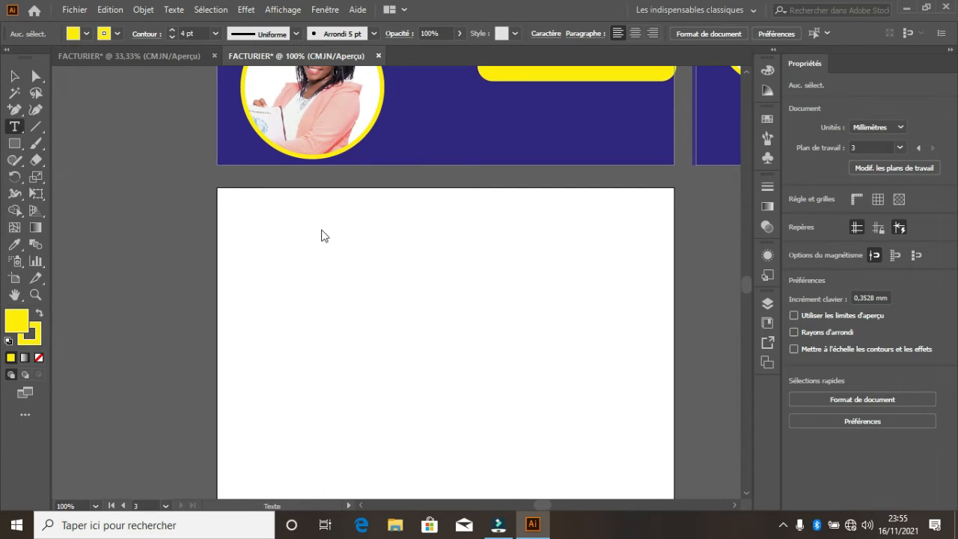
pyautogui.click(322, 217)
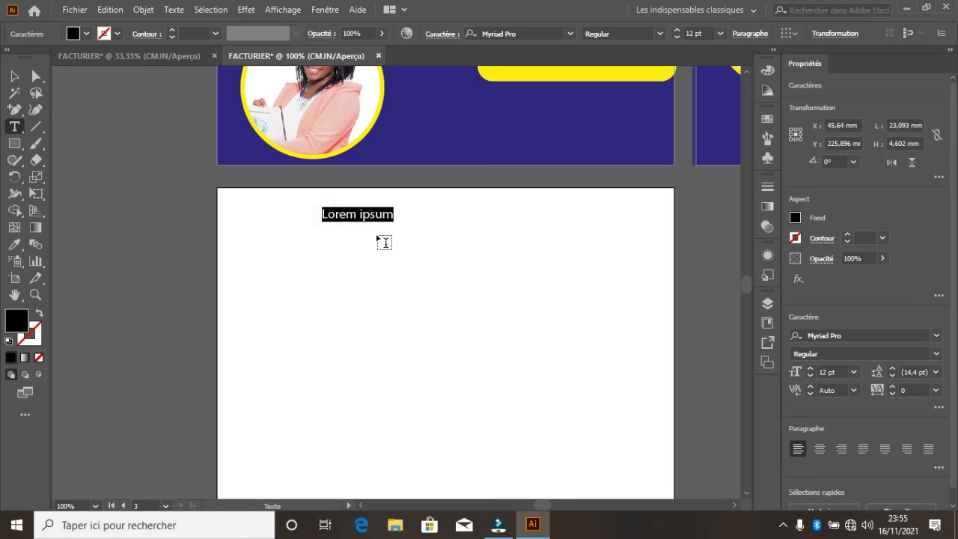
pyautogui.write('r')
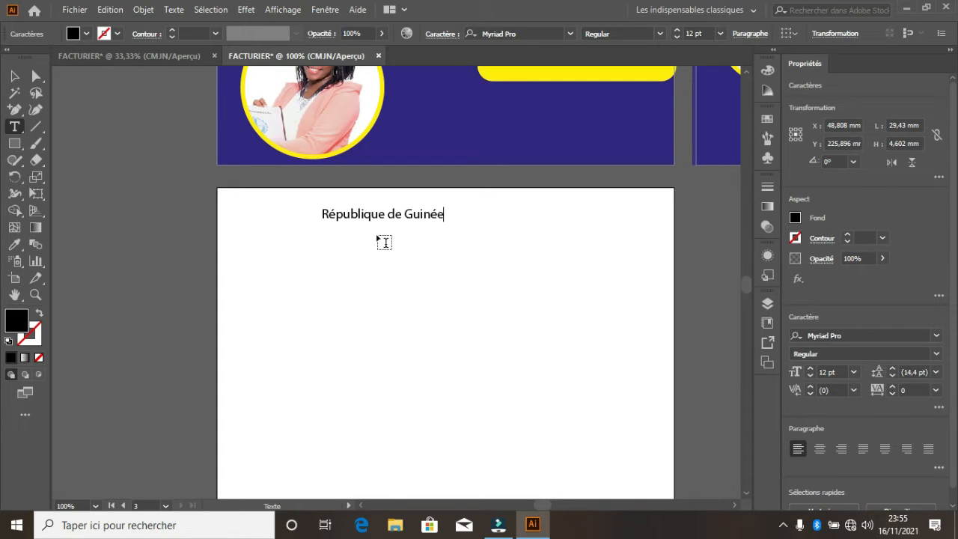
pyautogui.click(14, 75)
pyautogui.moveTo(438, 215); pyautogui.dragTo(569, 197)
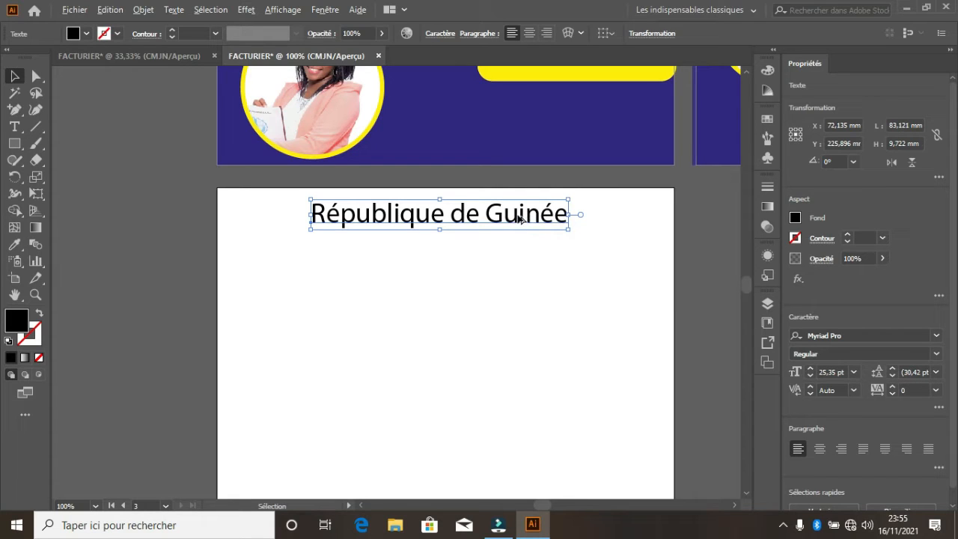
# Step: Duplicate the heading directly below itself and replace the copy's text with "Travail-Justice-Solidarité"
pyautogui.moveTo(521, 218); pyautogui.dragTo(518, 242)
pyautogui.press('t')
pyautogui.click(518, 238)
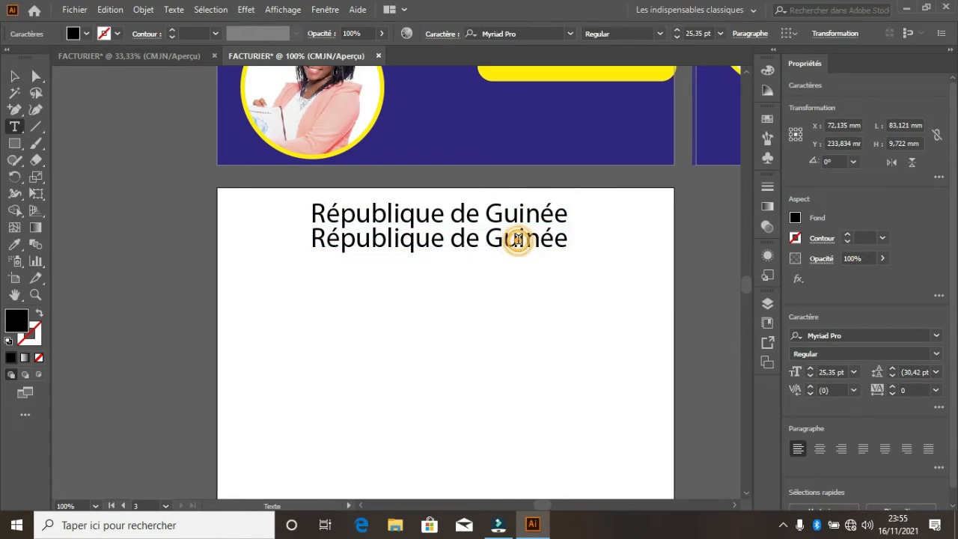
pyautogui.hotkey('ctrl', 'a')
pyautogui.write('T')
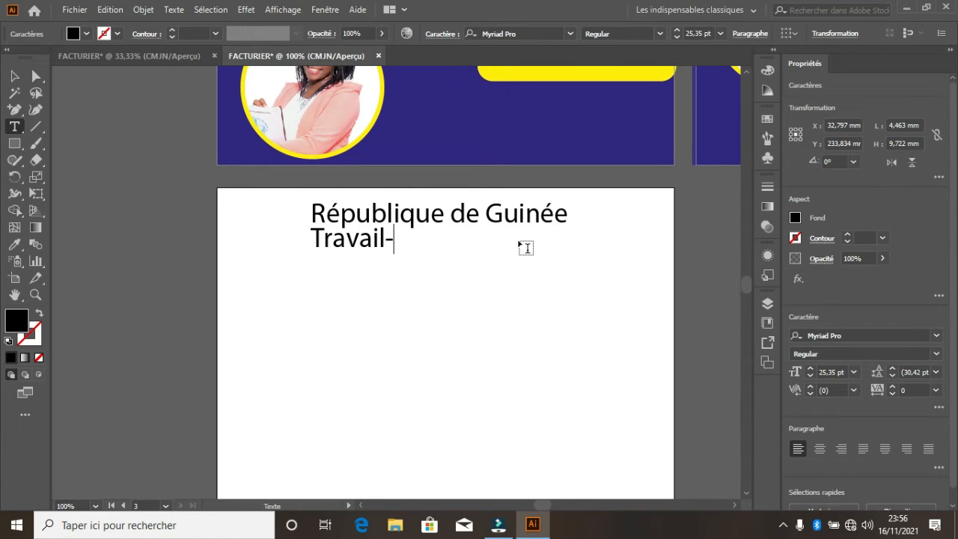
pyautogui.write('ravail-Justi')
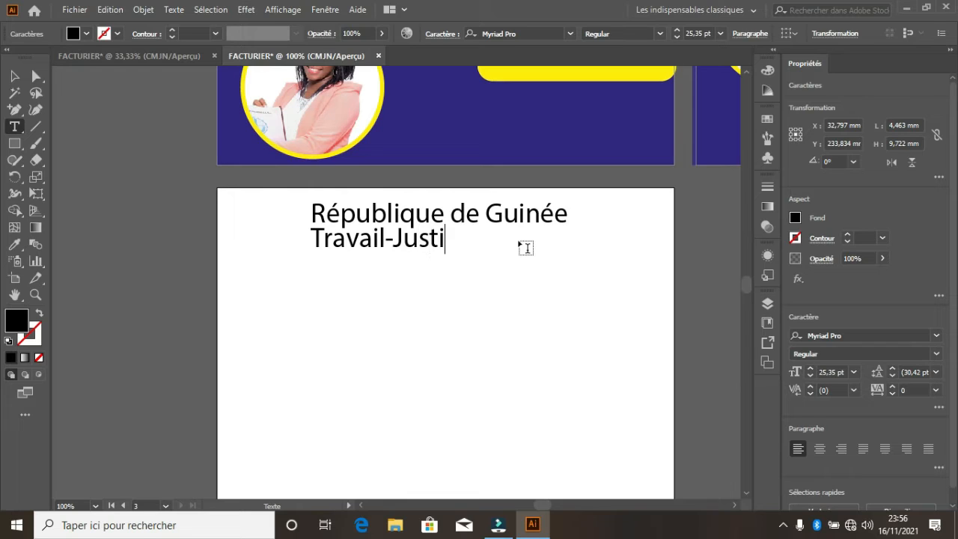
pyautogui.write('ce-Sol')
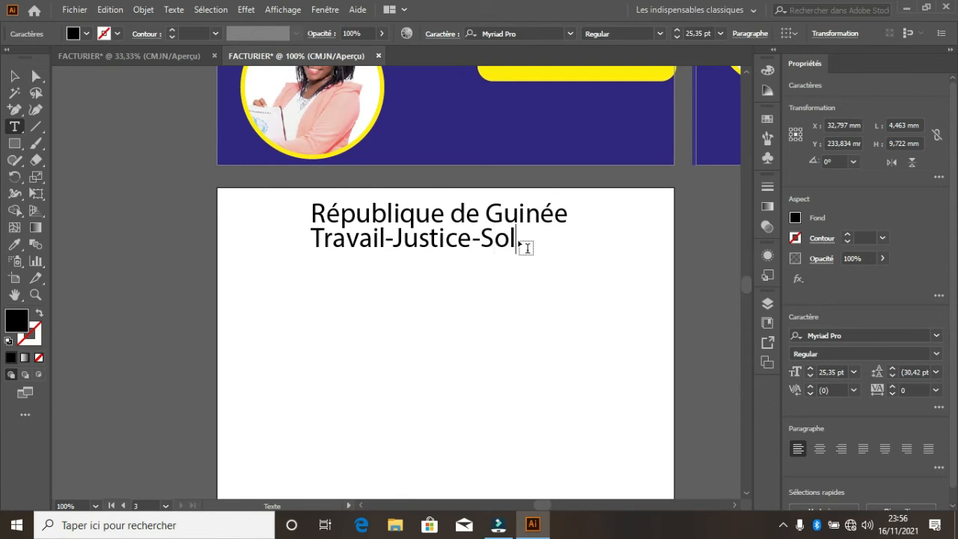
pyautogui.write('idarité')
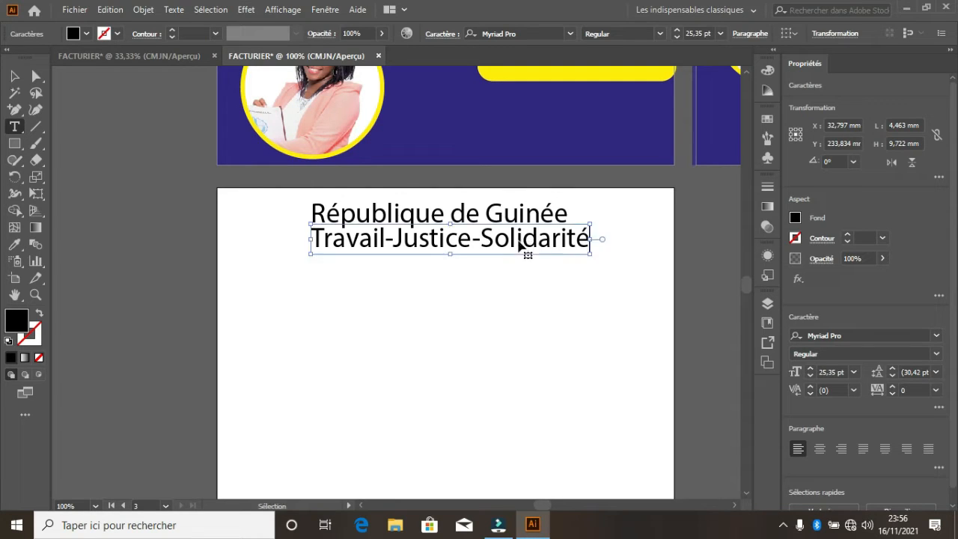
# Step: Reduce the "Travail-Justice-Solidarité" line to 19 pt and shift it about 5 mm right under the heading
pyautogui.tripleClick(525, 250)
pyautogui.click(678, 38)
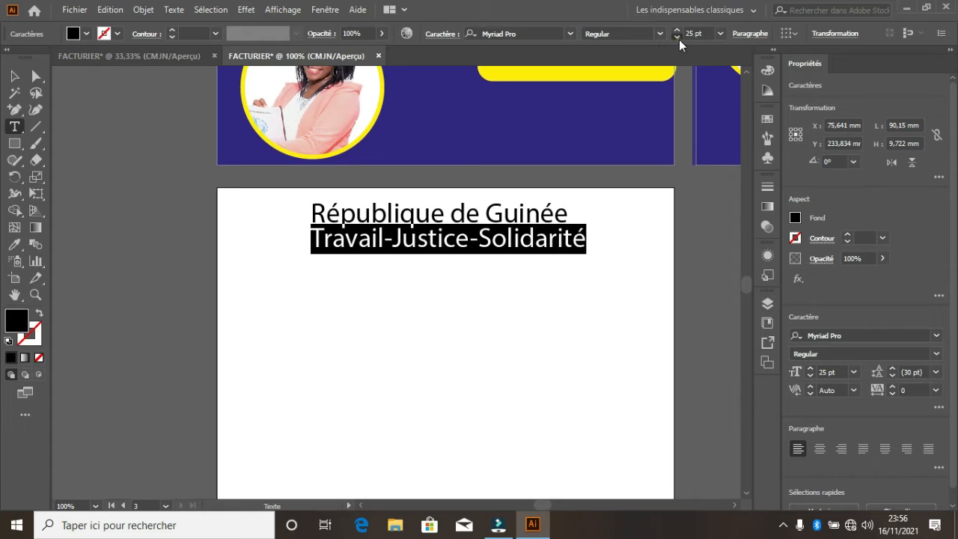
pyautogui.click(678, 37)
pyautogui.click(678, 37)
pyautogui.click(678, 37)
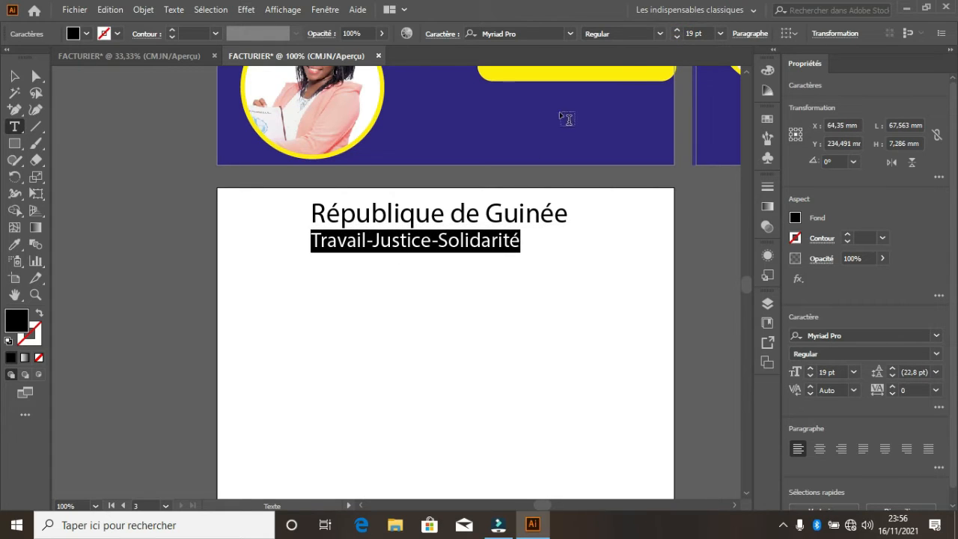
pyautogui.click(14, 76)
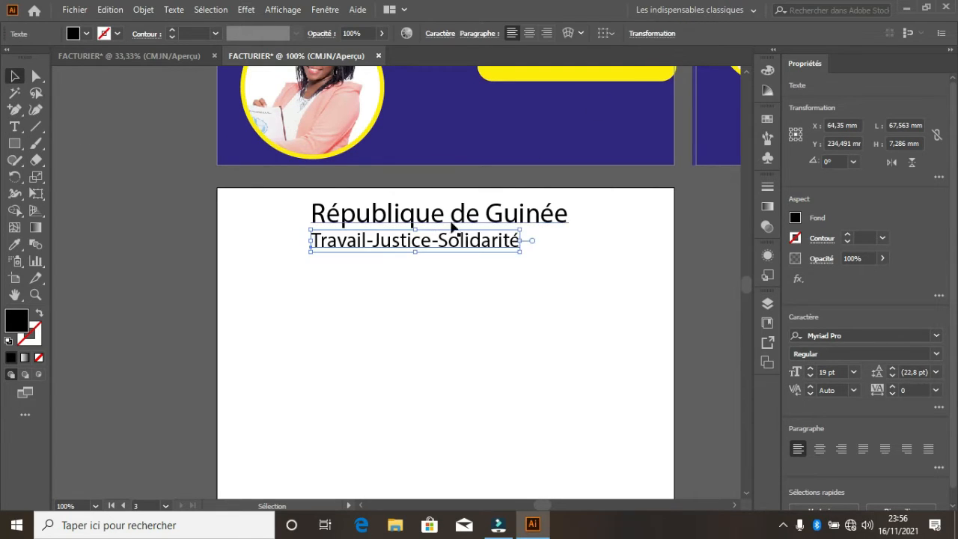
pyautogui.moveTo(465, 247)
pyautogui.mouseDown()
pyautogui.moveTo(492, 244)
pyautogui.moveTo(481, 247)
pyautogui.mouseUp()
# Step: Copy the cover logo to the third artboard's upper-left corner and scale it to about 22 × 24.1 mm
pyautogui.scroll(-4, 426, 309)
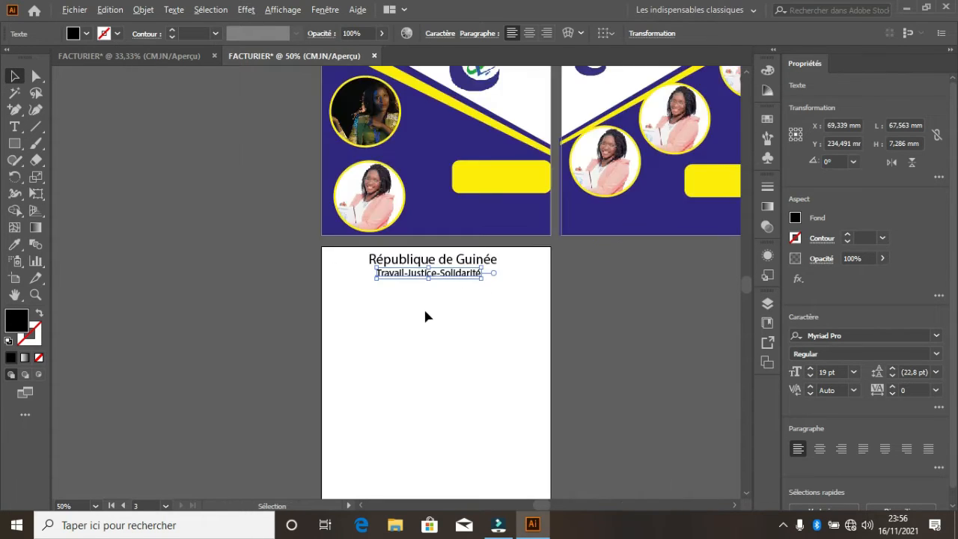
pyautogui.click(470, 146)
pyautogui.moveTo(470, 146); pyautogui.dragTo(374, 313)
pyautogui.scroll(5, 376, 294)
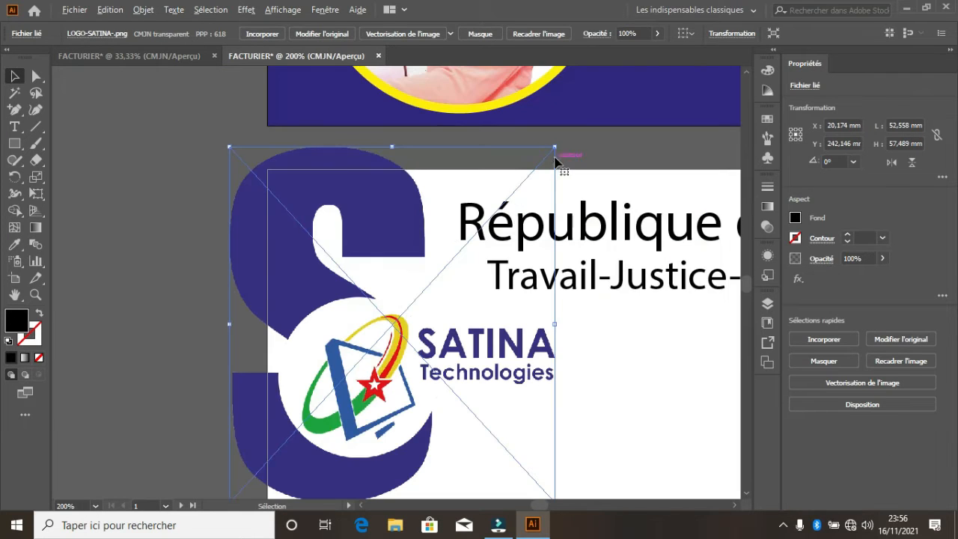
pyautogui.moveTo(557, 149); pyautogui.dragTo(446, 255)
pyautogui.moveTo(370, 312); pyautogui.dragTo(333, 240)
pyautogui.moveTo(407, 192); pyautogui.dragTo(431, 170)
pyautogui.hotkey('ctrl', '-')
pyautogui.hotkey('ctrl', '-')
pyautogui.hotkey('ctrl', '-')
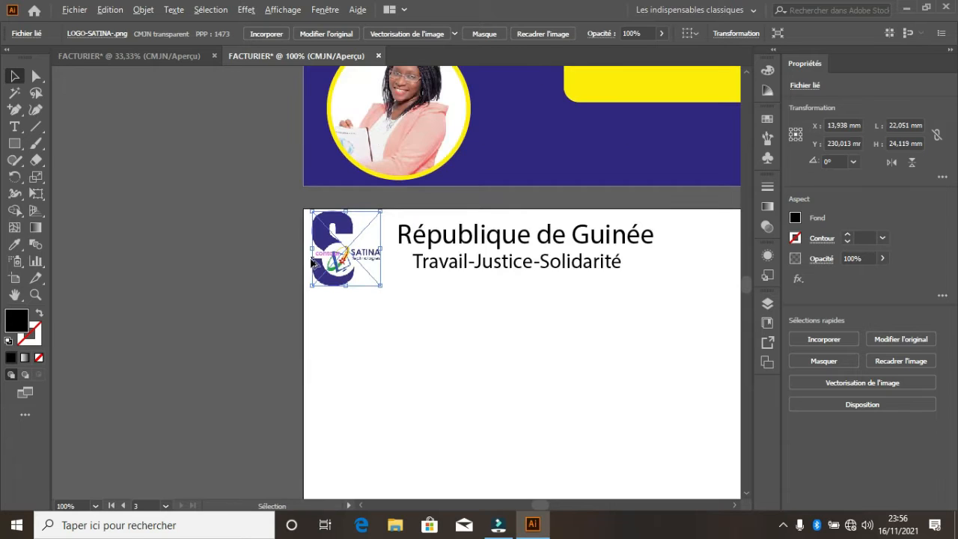
pyautogui.scroll(1, 449, 277)
pyautogui.click(536, 291)
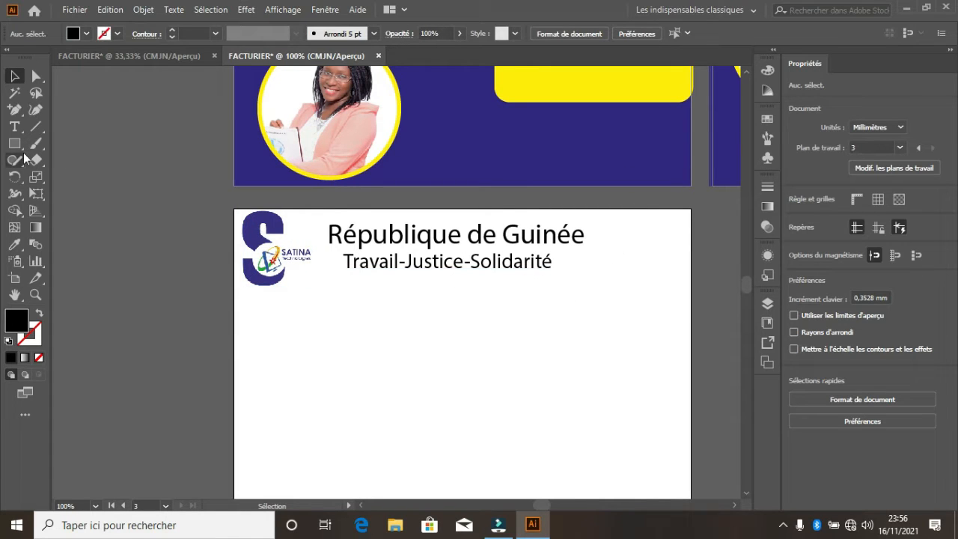
# Step: Copy the yellow rounded rectangle to the third artboard's right edge beside the motto, scaled to about 38.1 × 12.1 mm
pyautogui.moveTo(596, 90); pyautogui.dragTo(648, 283)
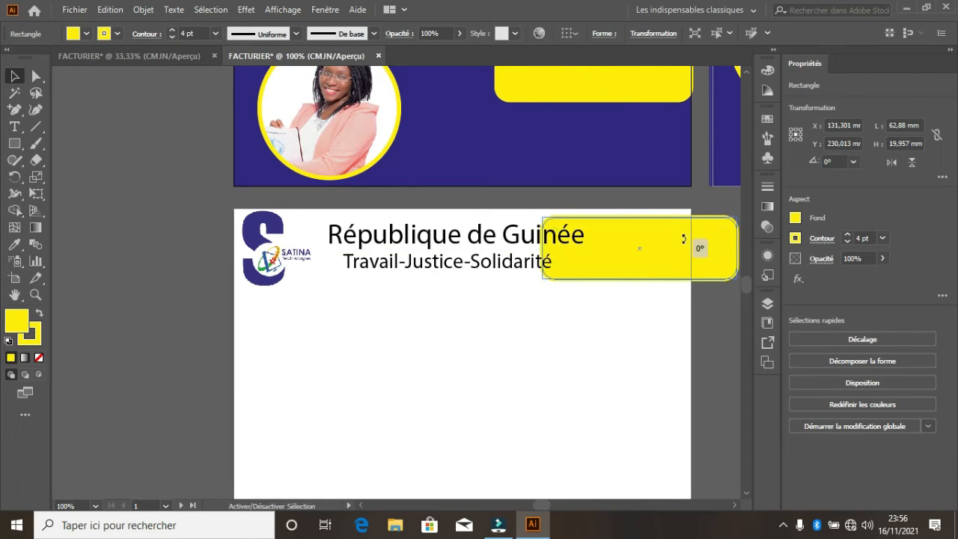
pyautogui.moveTo(735, 218); pyautogui.dragTo(661, 259)
pyautogui.click(658, 271)
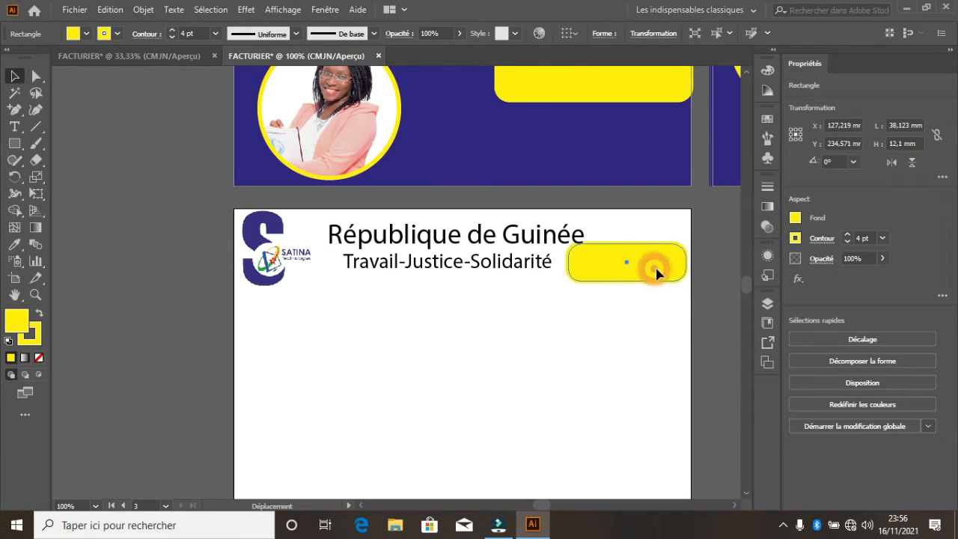
pyautogui.press('Right')
pyautogui.press('Right')
pyautogui.press('Right')
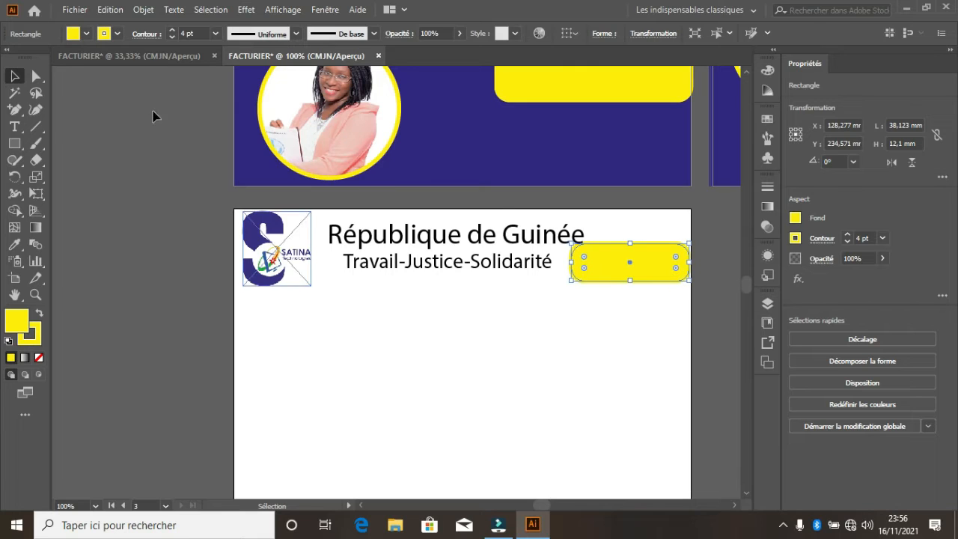
# Step: Fill the small rounded rectangle with dark blue and set its yellow outline to 3 pt
pyautogui.click(83, 36)
pyautogui.click(88, 57)
pyautogui.click(80, 30)
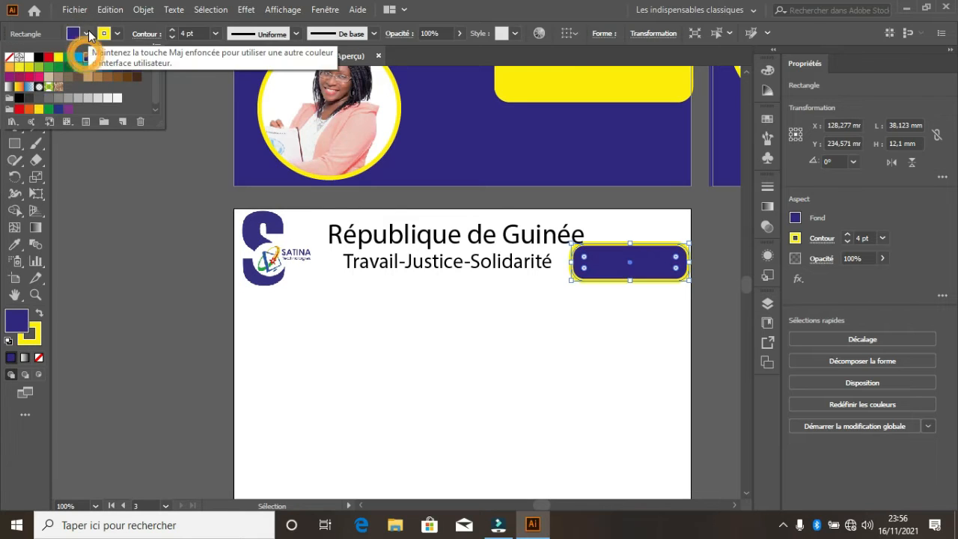
pyautogui.click(171, 37)
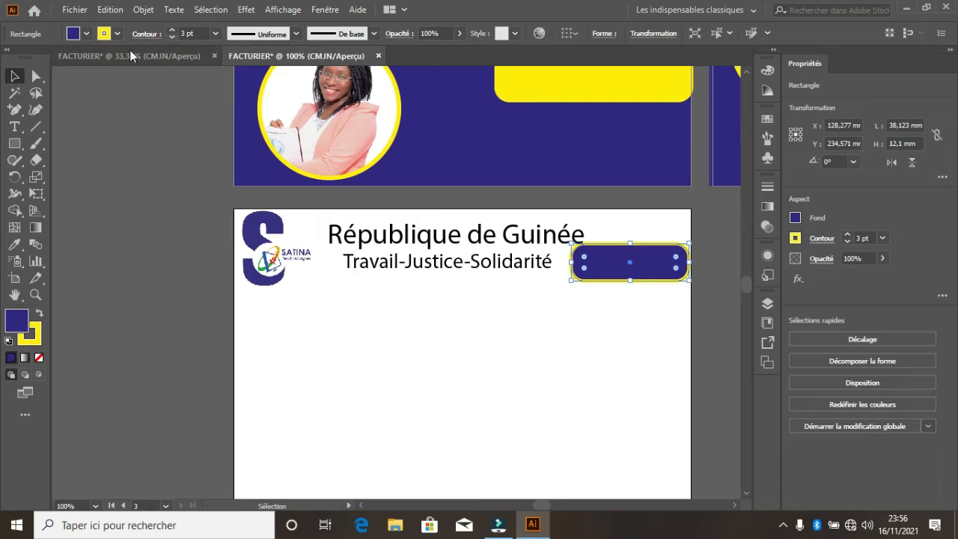
pyautogui.click(282, 352)
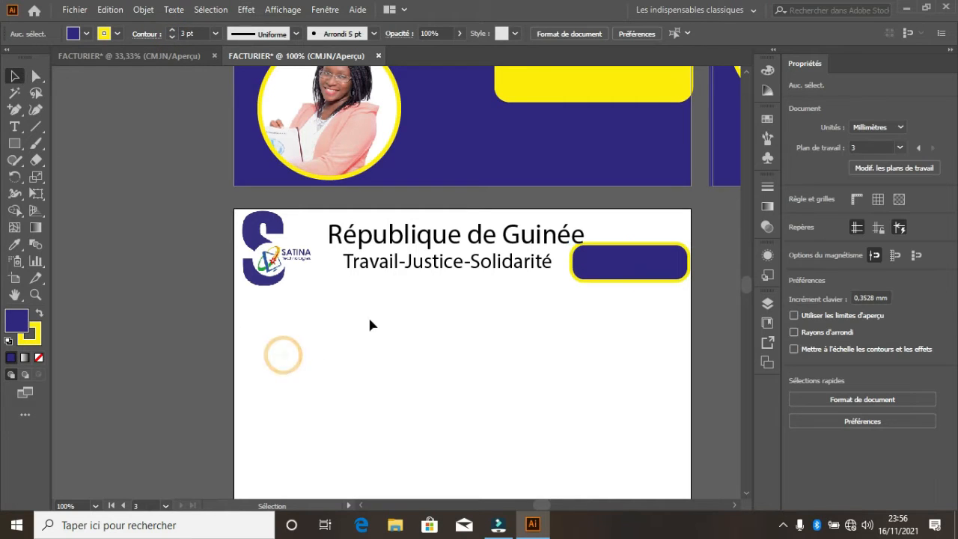
# Step: Copy the "République de Guinée" heading toward the small blue rounded rectangle and replace the copy's text with "FACTURIER"
pyautogui.click(470, 238)
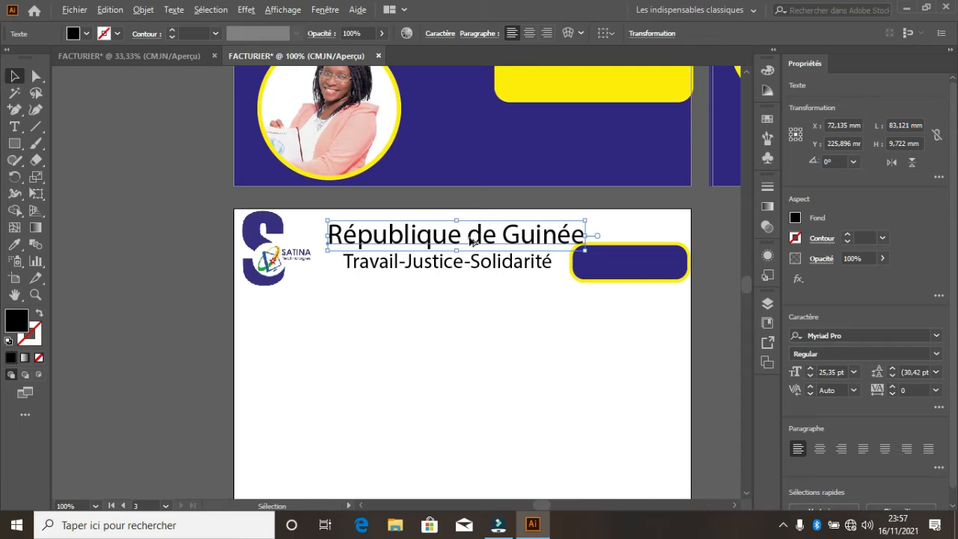
pyautogui.moveTo(470, 240); pyautogui.dragTo(613, 273)
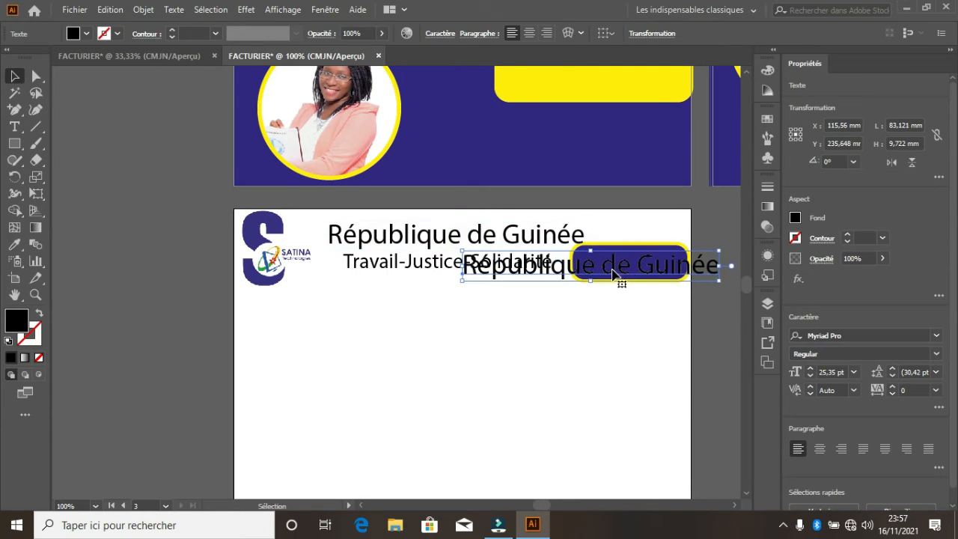
pyautogui.doubleClick(613, 271)
pyautogui.hotkey('ctrl', 'a')
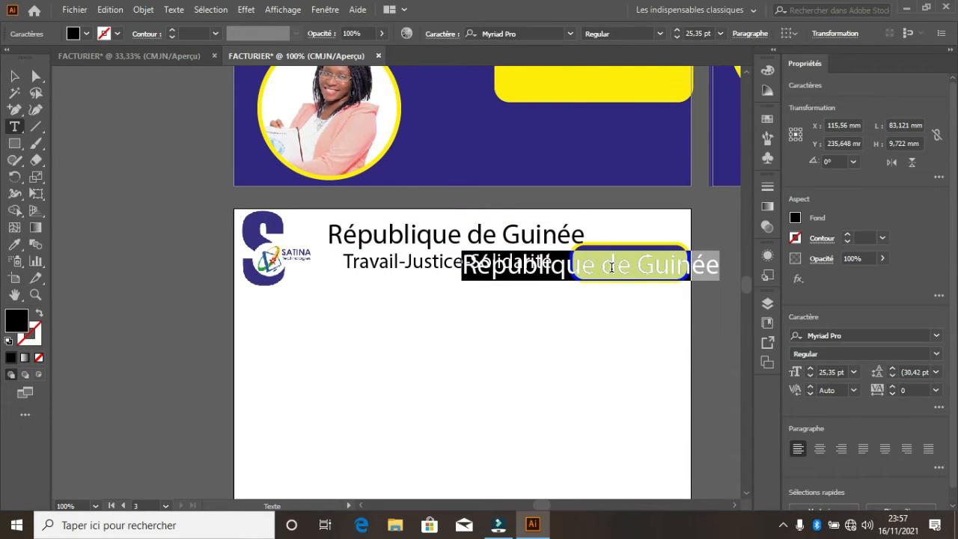
pyautogui.write('F')
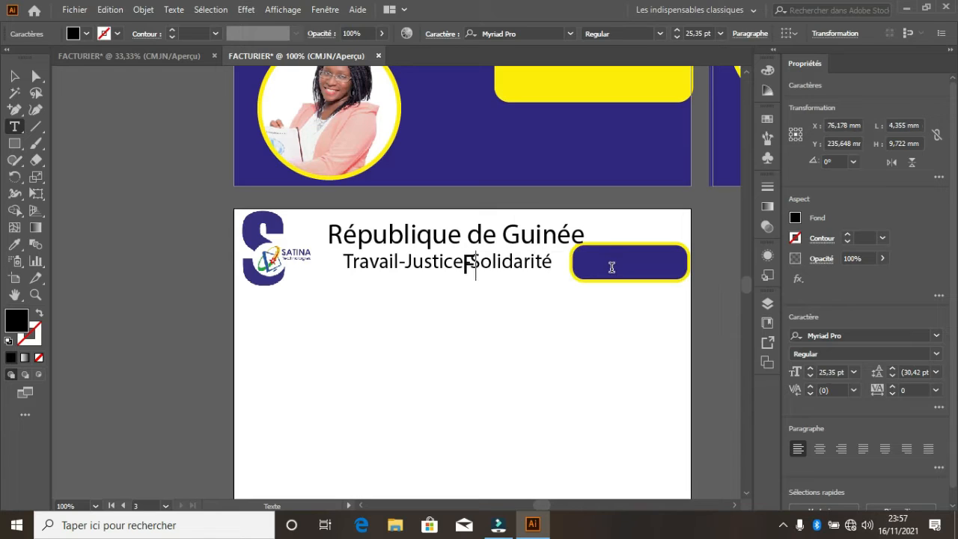
pyautogui.write('CTURIER')
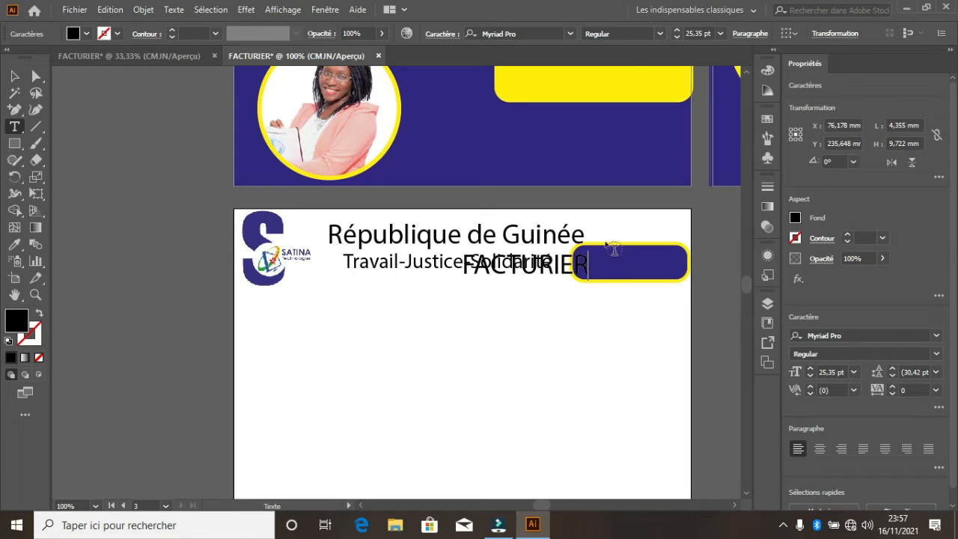
pyautogui.click(14, 76)
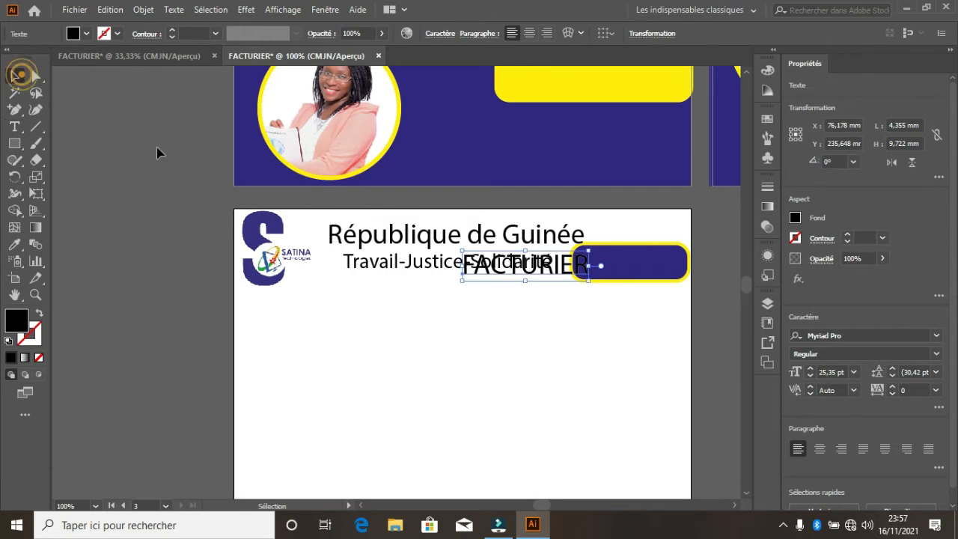
# Step: Place the "FACTURIER" text inside the blue rounded rectangle, scaled down to 16.9 pt
pyautogui.moveTo(556, 277); pyautogui.dragTo(668, 272)
pyautogui.hotkey('ctrl', 'z')
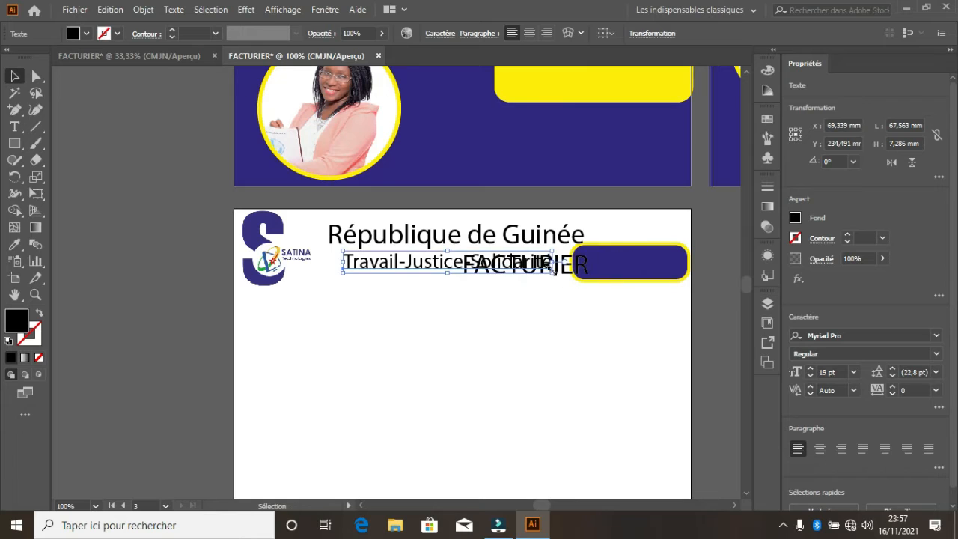
pyautogui.moveTo(577, 276); pyautogui.dragTo(703, 259)
pyautogui.hotkey('ctrl', '+')
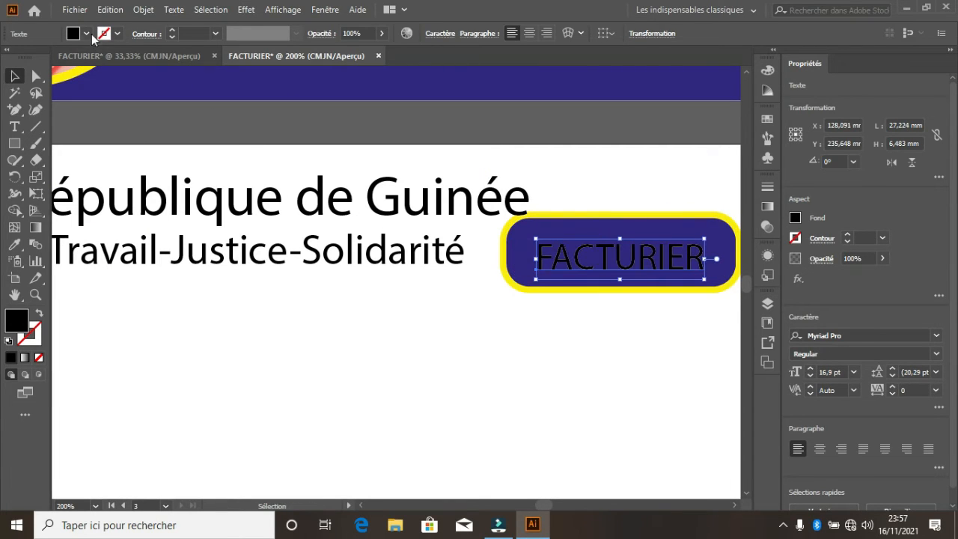
# Step: Give the "FACTURIER" text a white fill and a 1 pt white outline
pyautogui.click(87, 33)
pyautogui.click(28, 57)
pyautogui.click(100, 32)
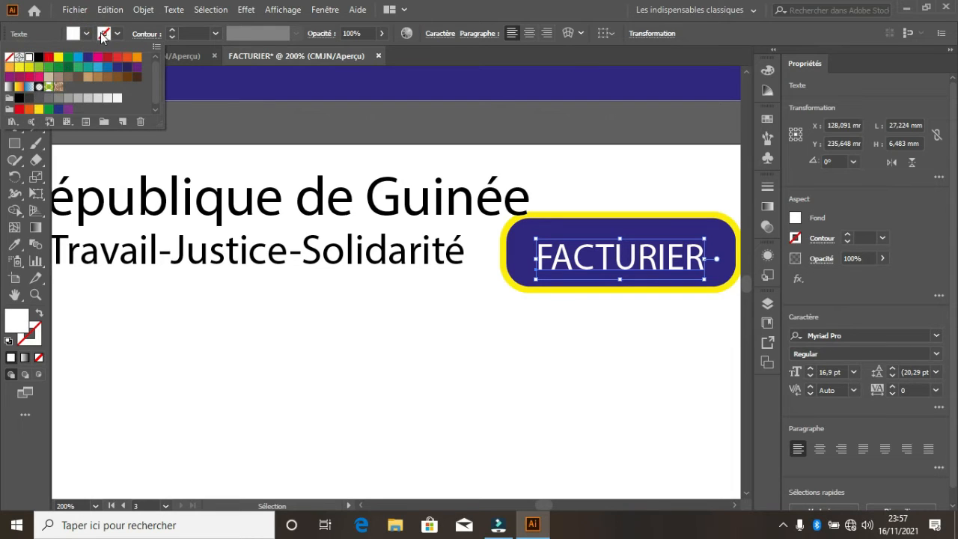
pyautogui.click(115, 33)
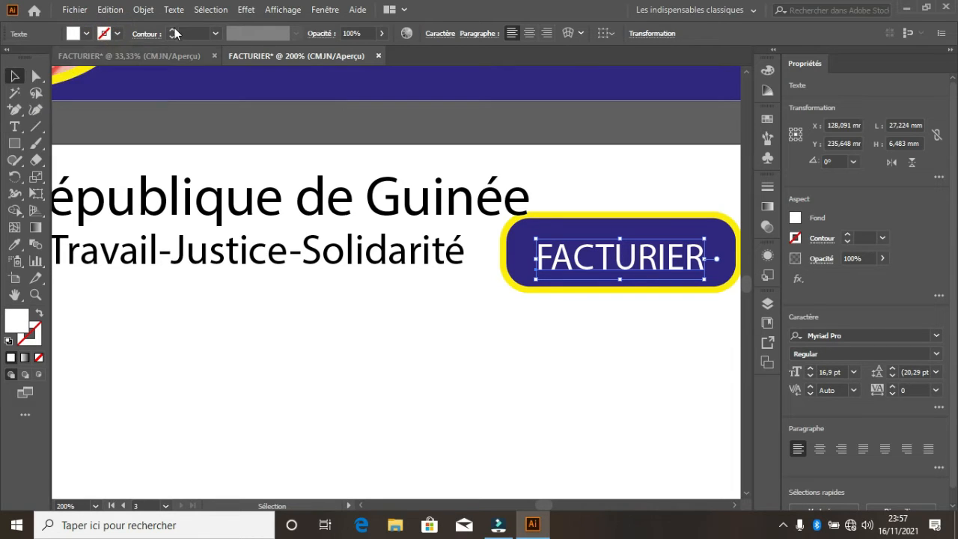
pyautogui.click(118, 33)
pyautogui.click(32, 58)
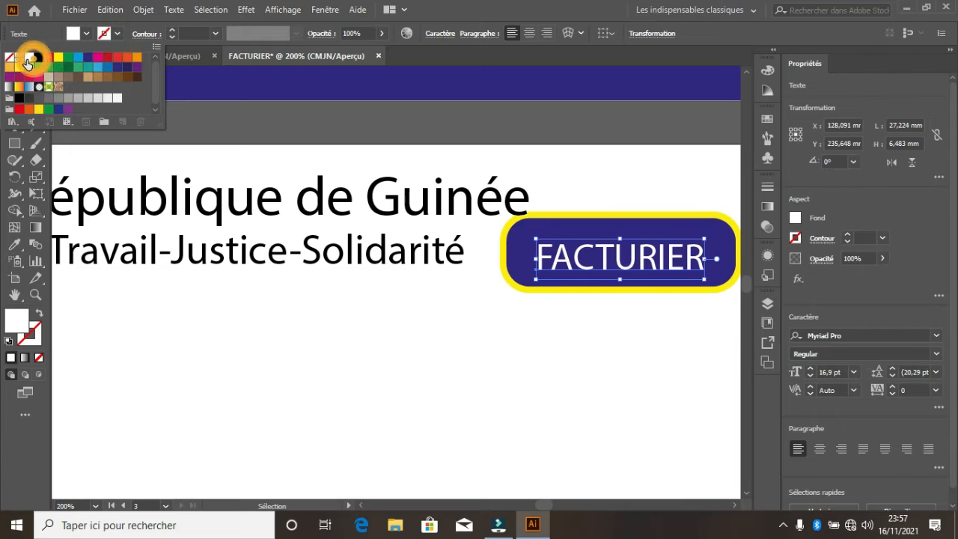
pyautogui.click(172, 30)
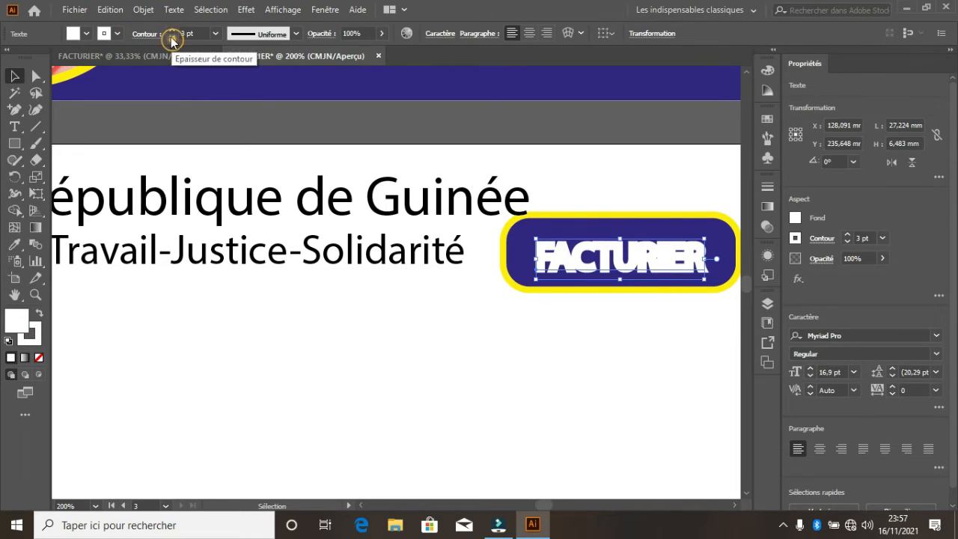
pyautogui.click(170, 35)
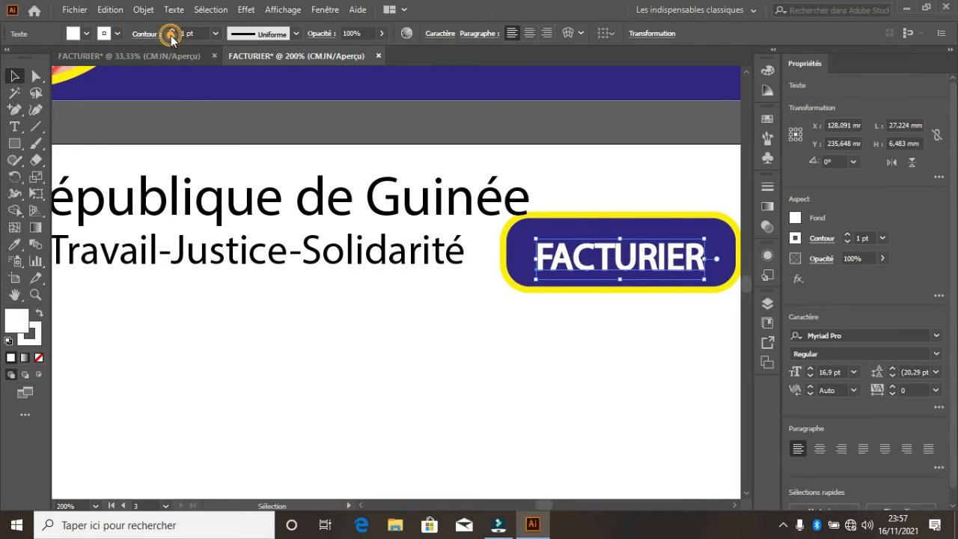
pyautogui.click(224, 315)
# Step: Duplicate the "République de Guinée" heading below the motto line on the third artboard
pyautogui.scroll(-2, 367, 313)
pyautogui.scroll(-1, 442, 292)
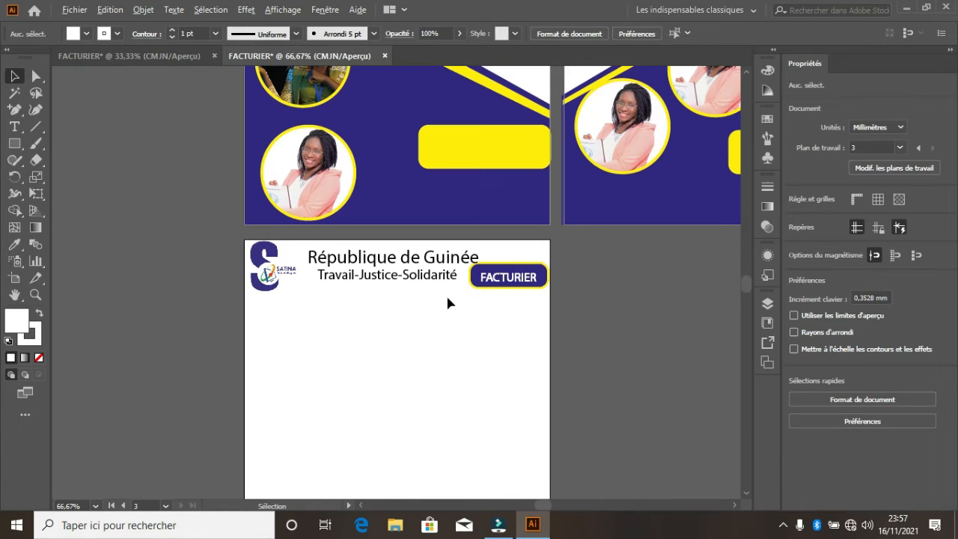
pyautogui.scroll(1, 373, 349)
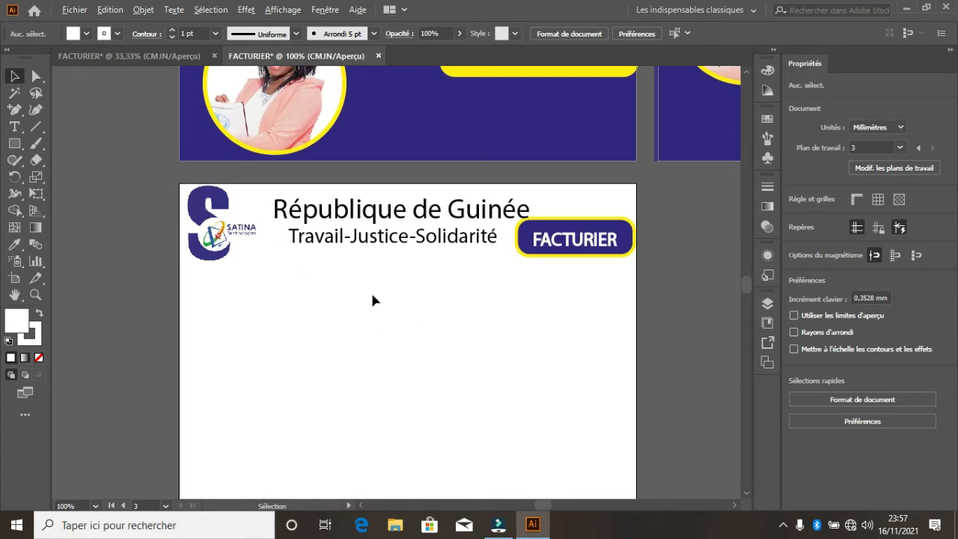
pyautogui.click(394, 236)
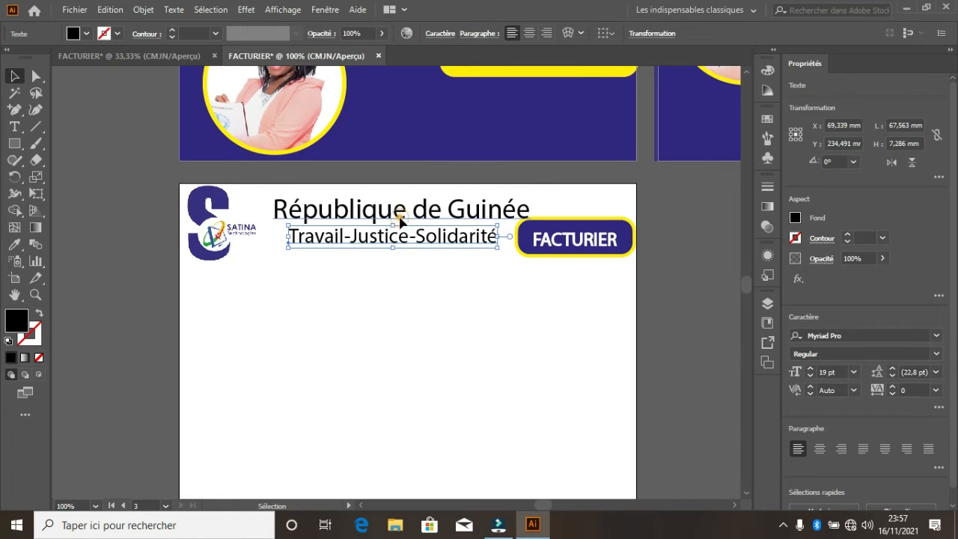
pyautogui.click(400, 217)
pyautogui.moveTo(399, 215); pyautogui.dragTo(394, 285)
# Step: Replace the duplicated heading's text with "SATINA TECHNOLOGIES" and move it about 1 mm up
pyautogui.press('t')
pyautogui.tripleClick(394, 281)
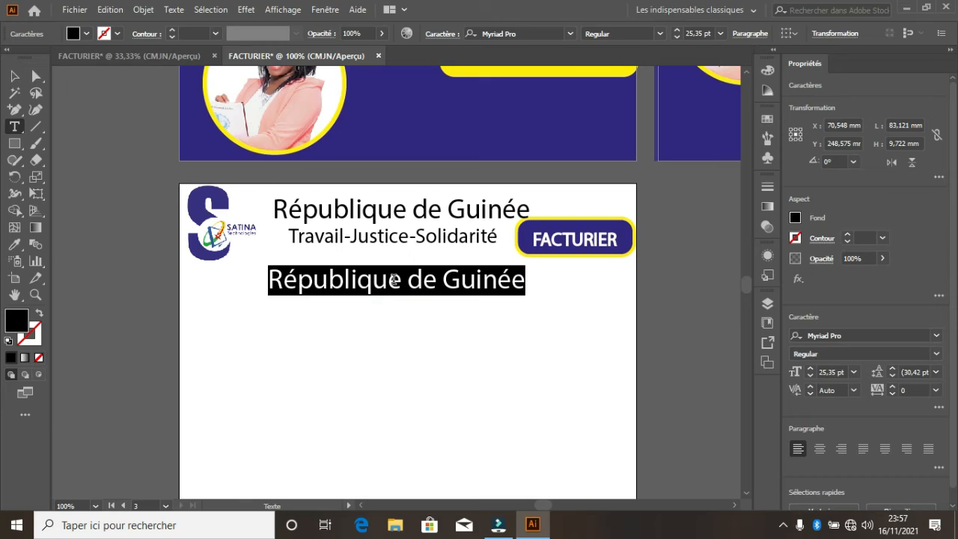
pyautogui.write('sa')
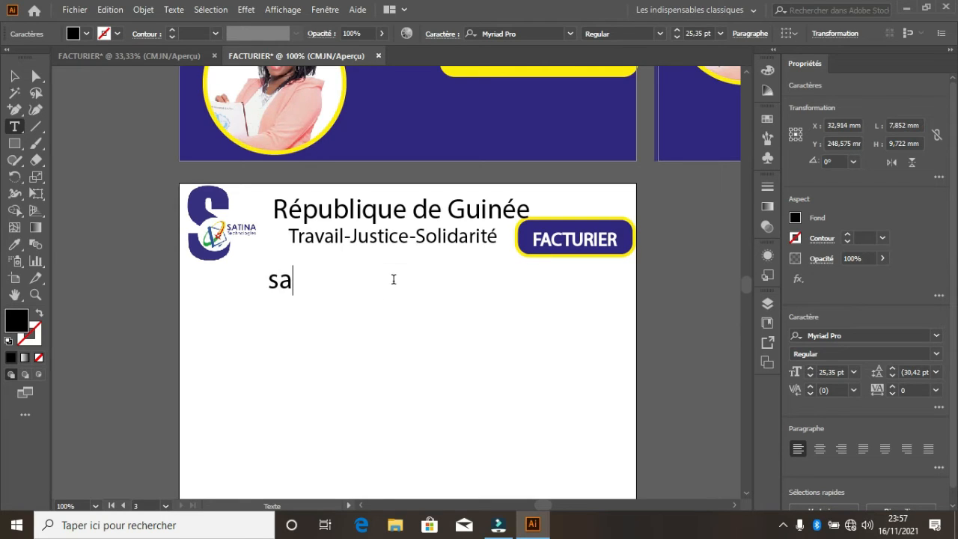
pyautogui.press('BackSpace')
pyautogui.press('BackSpace')
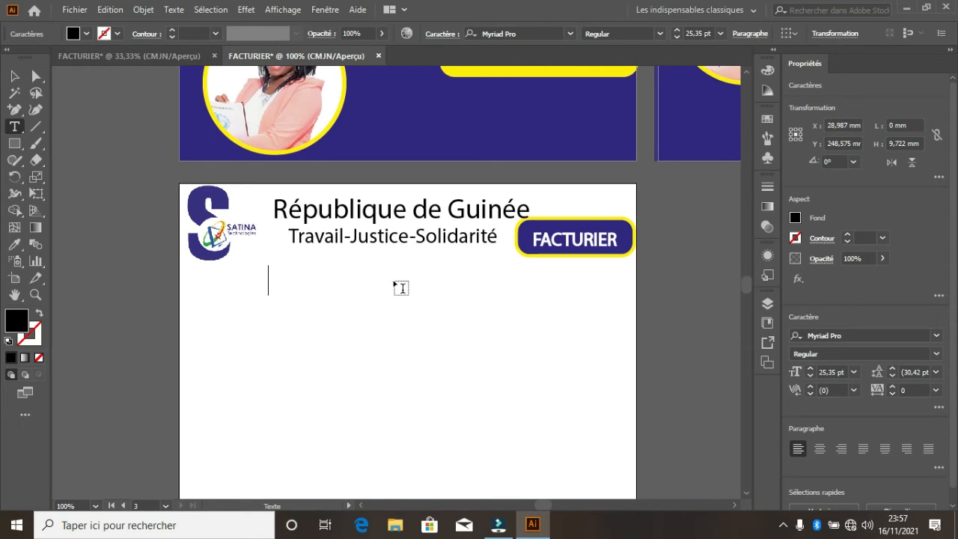
pyautogui.write('SAT')
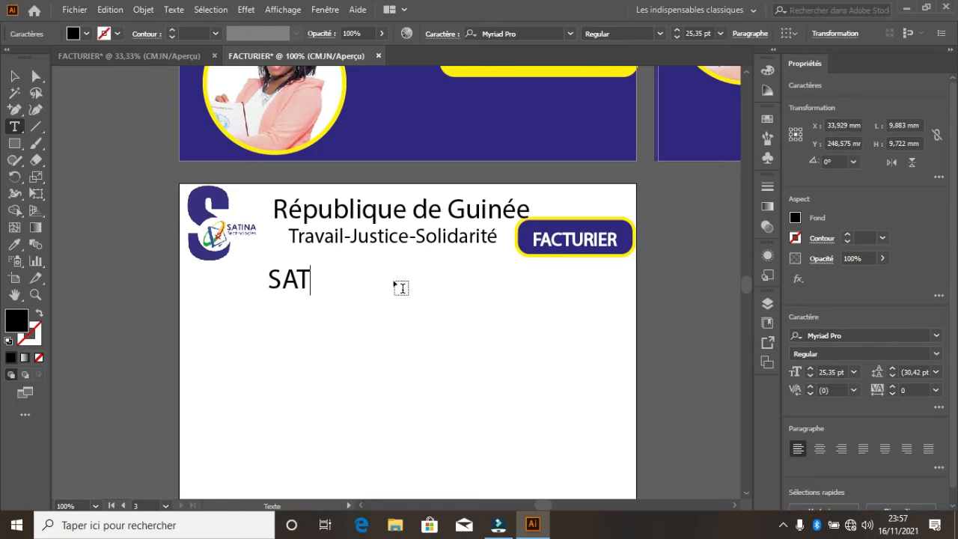
pyautogui.write('INA TEC')
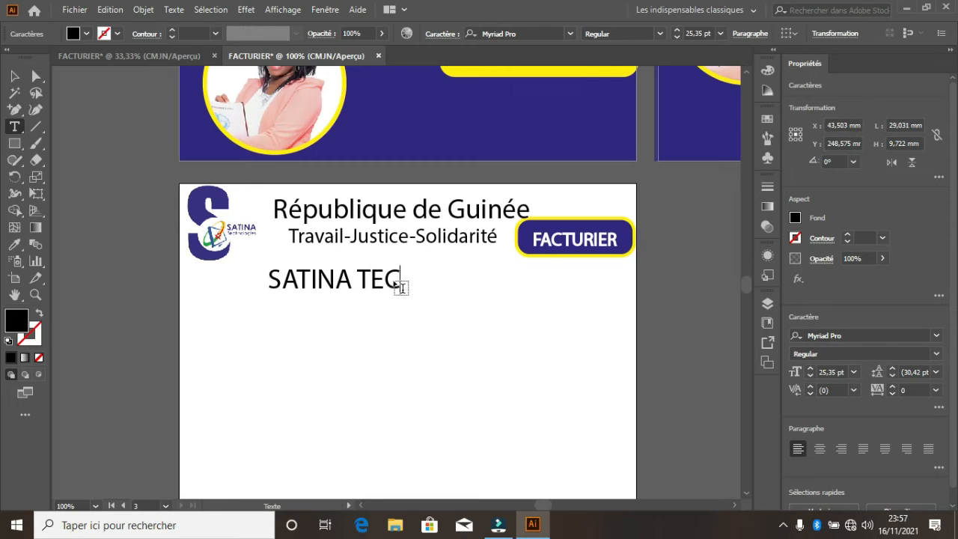
pyautogui.write('HNOLOGIES')
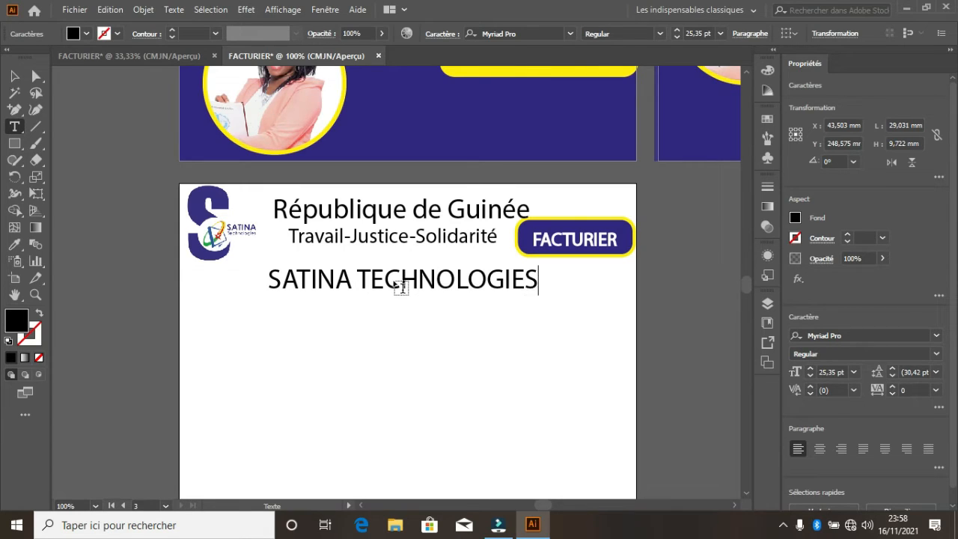
pyautogui.click(15, 76)
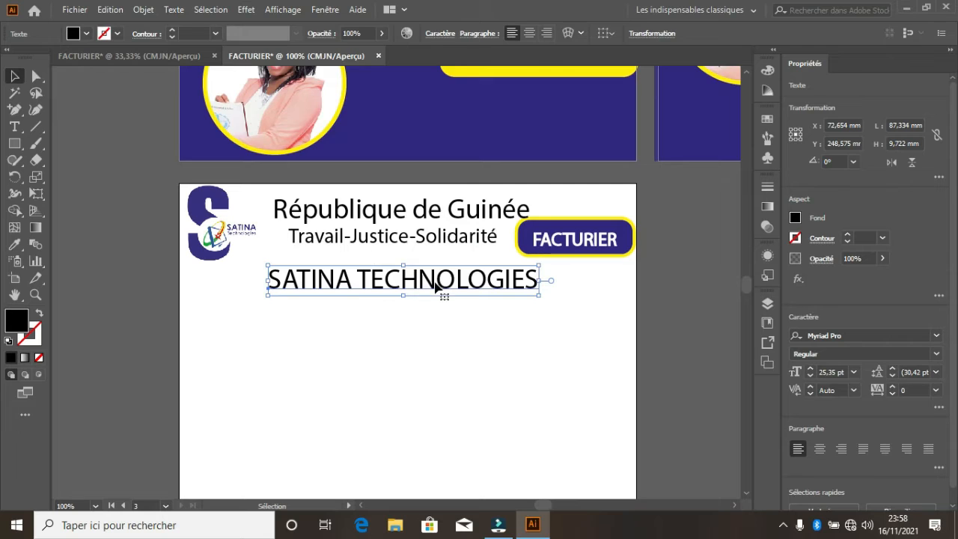
pyautogui.moveTo(435, 284); pyautogui.dragTo(437, 282)
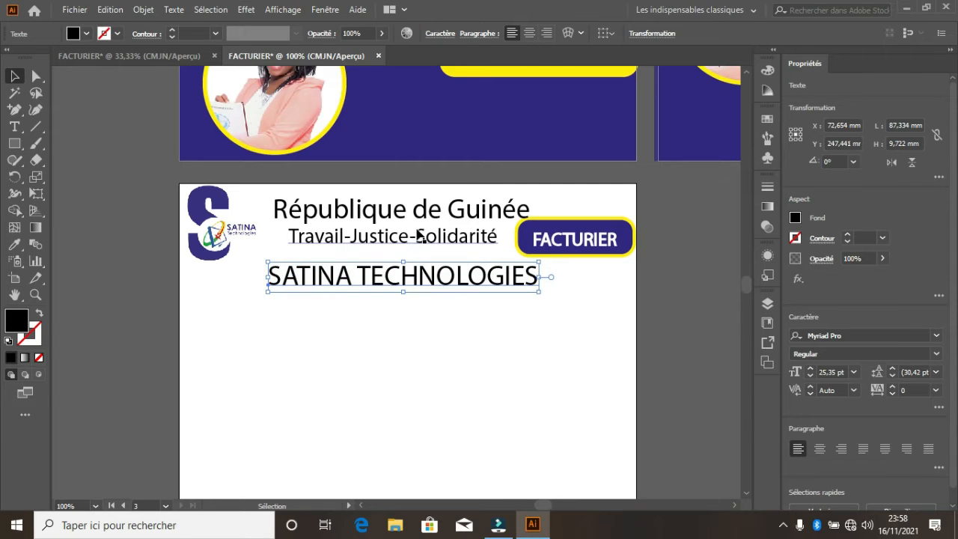
# Step: Duplicate the motto below "SATINA TECHNOLOGIES" and replace the copy's text with "Email" followed by a long dotted line
pyautogui.click(420, 237)
pyautogui.moveTo(433, 243); pyautogui.dragTo(374, 317)
pyautogui.press('t')
pyautogui.click(375, 318)
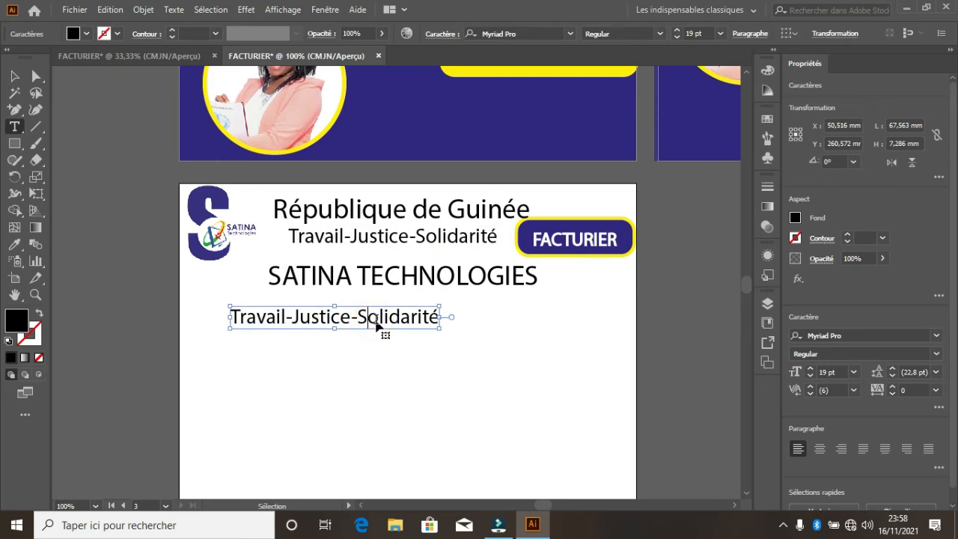
pyautogui.hotkey('ctrl', 'a')
pyautogui.write('e')
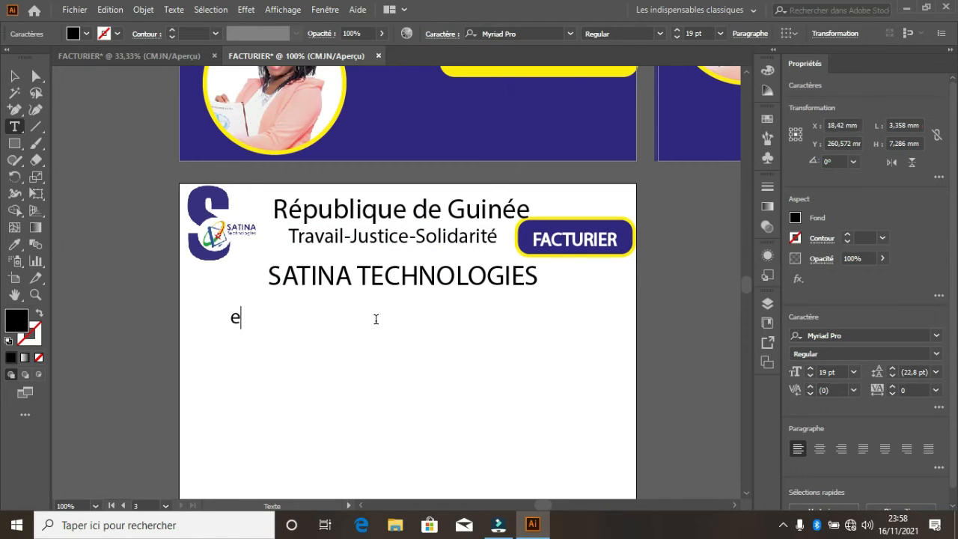
pyautogui.press('BackSpace')
pyautogui.write('Email')
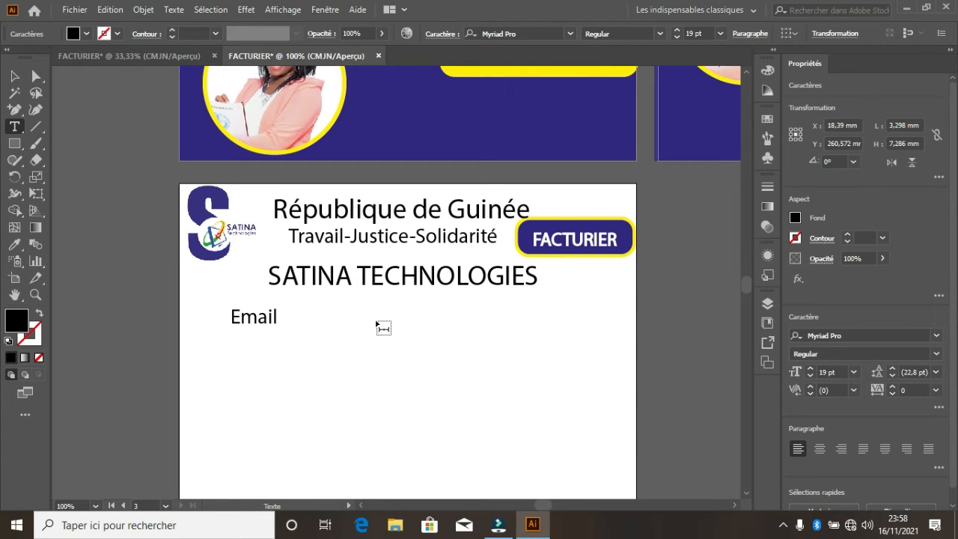
pyautogui.press('BackSpace')
pyautogui.write('.................................')
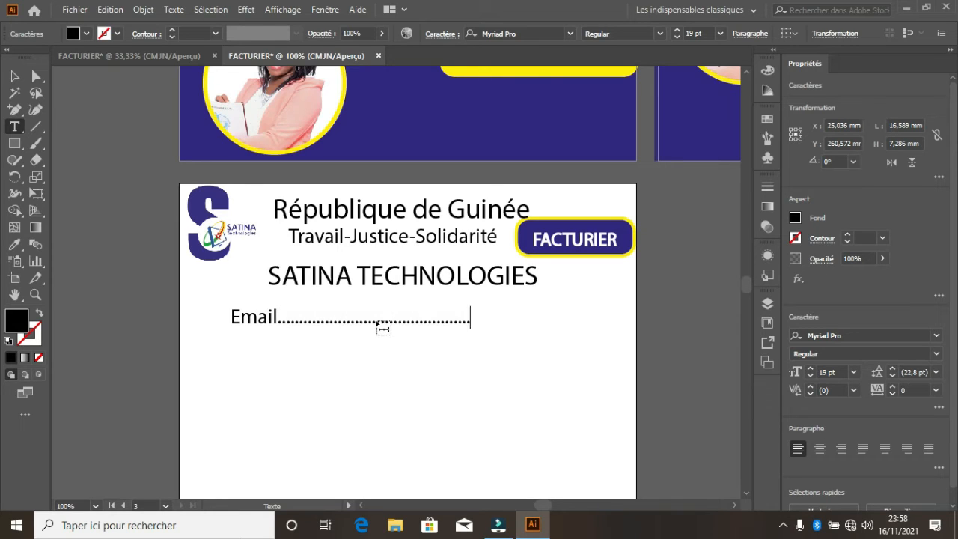
pyautogui.write('....................')
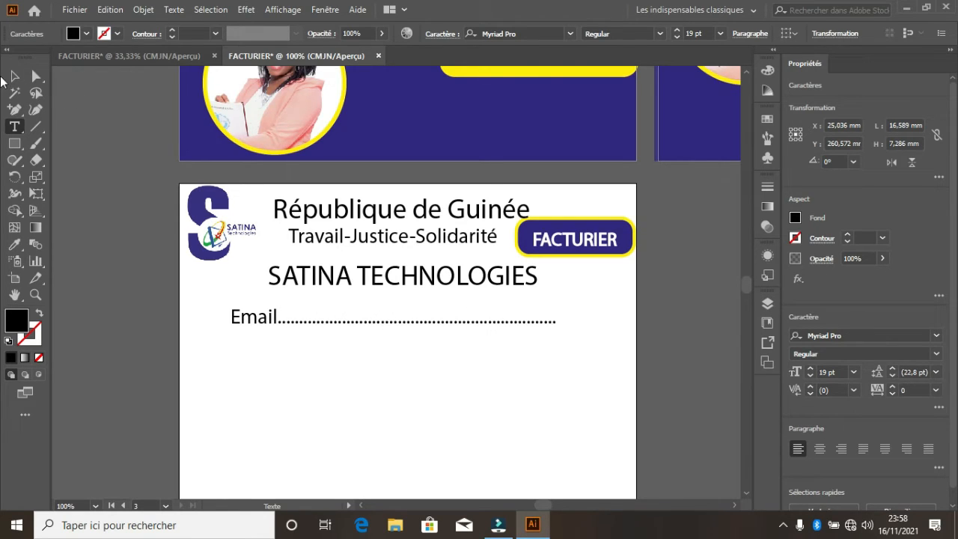
# Step: Duplicate the Email line just beneath it as a "NOM ET PRENOM" dotted line starting near the artboard's left edge
pyautogui.click(14, 76)
pyautogui.moveTo(291, 325); pyautogui.dragTo(229, 340)
pyautogui.press('t')
pyautogui.write('n')
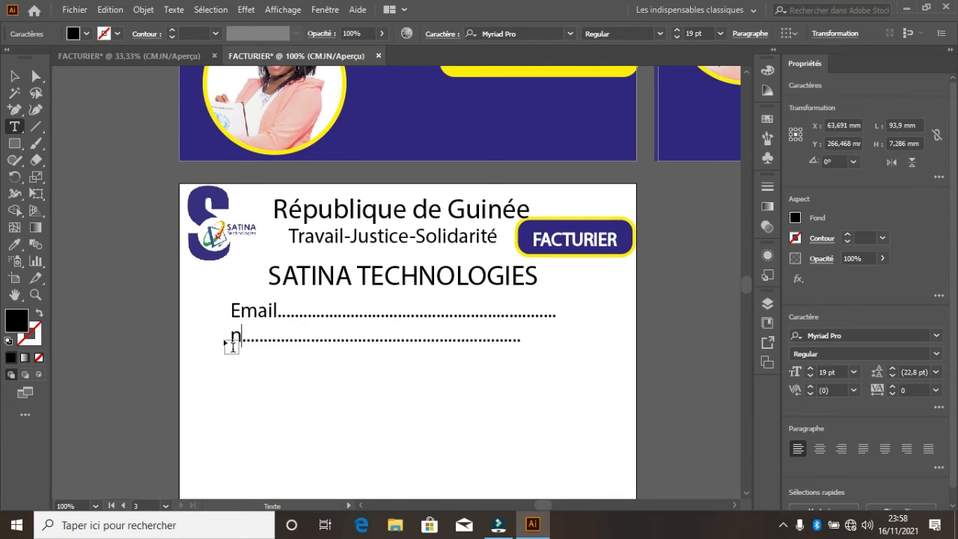
pyautogui.press('BackSpace')
pyautogui.write('NOM')
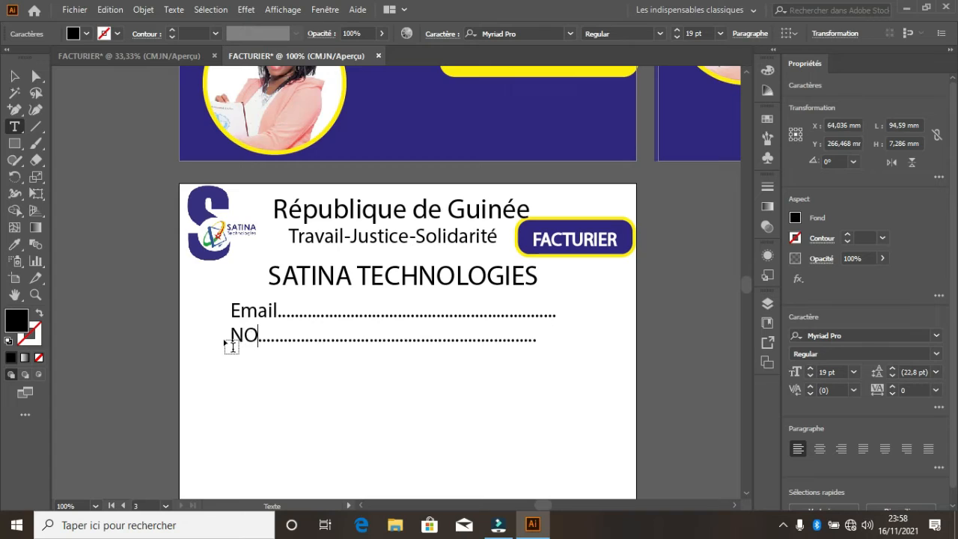
pyautogui.write(' ET ')
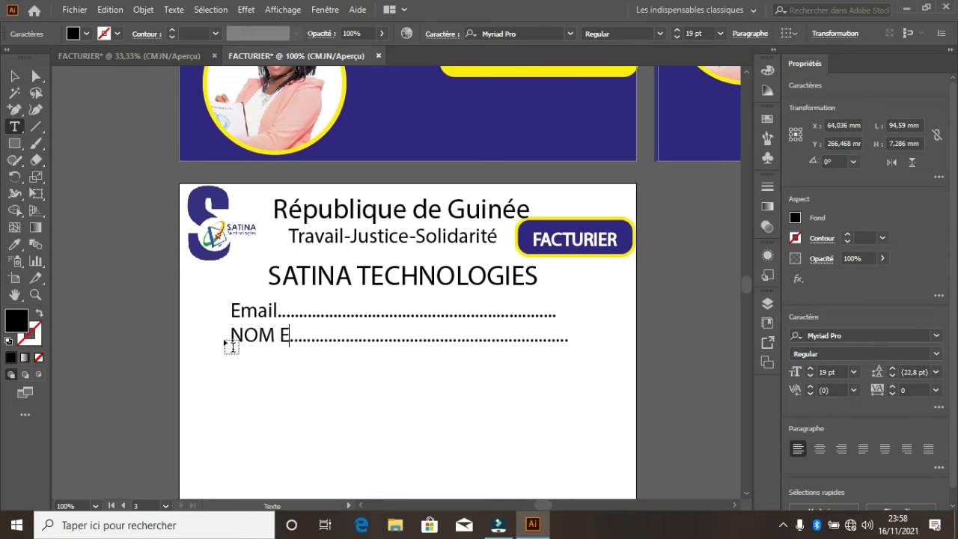
pyautogui.write('PRE')
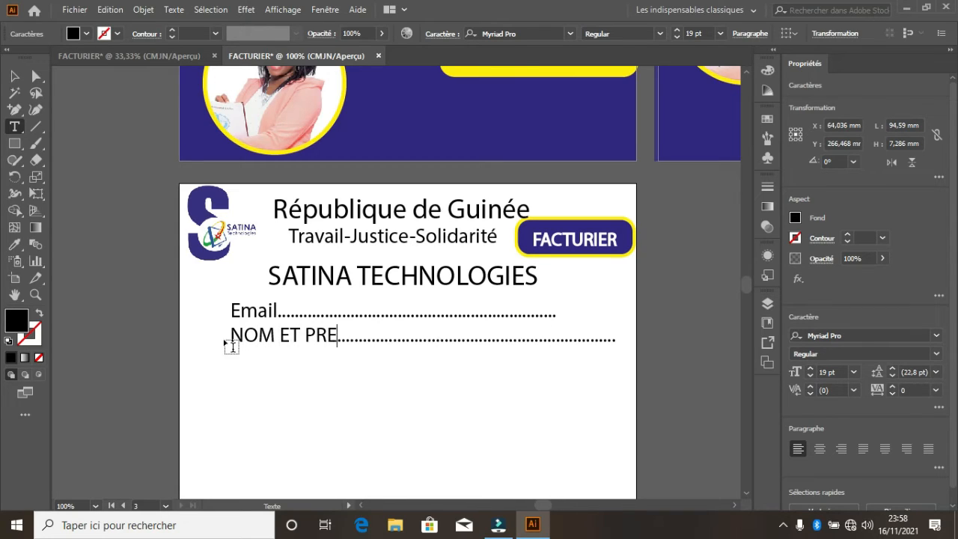
pyautogui.write('NOM')
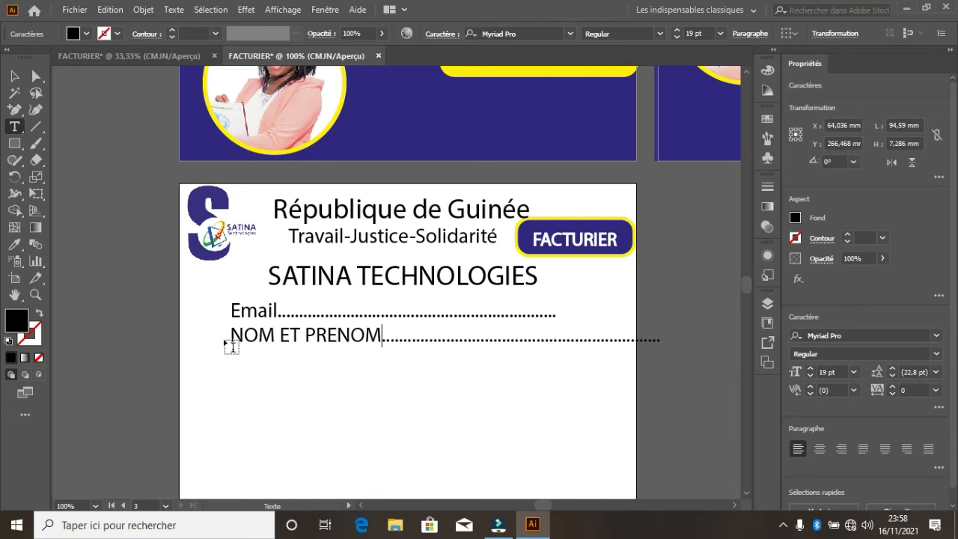
pyautogui.click(14, 75)
pyautogui.moveTo(346, 338); pyautogui.dragTo(302, 338)
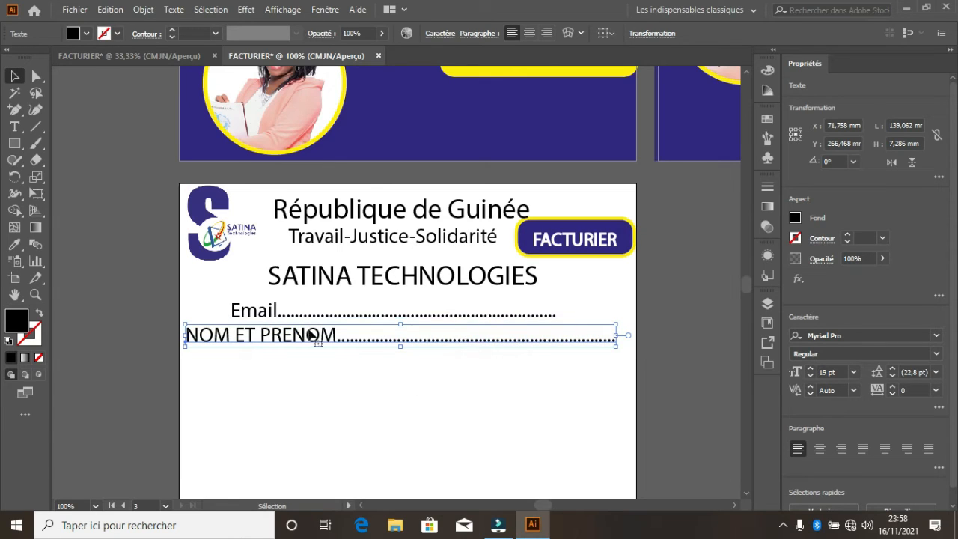
# Step: Duplicate the Email line beneath "NOM ET PRENOM", aligned to its start, and make it a "Contact" line with dots extended to a similar width
pyautogui.moveTo(268, 311); pyautogui.dragTo(226, 365)
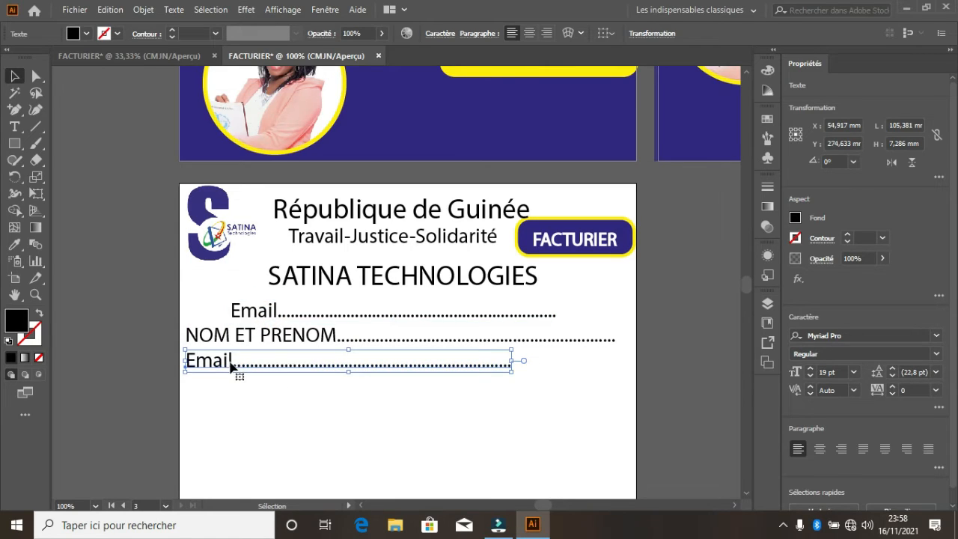
pyautogui.doubleClick(232, 362)
pyautogui.doubleClick(234, 361)
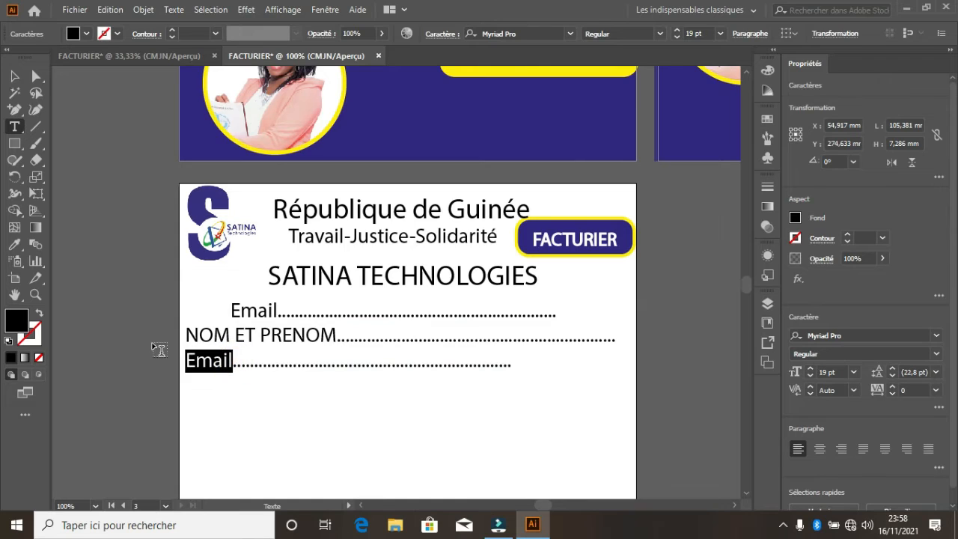
pyautogui.write('C')
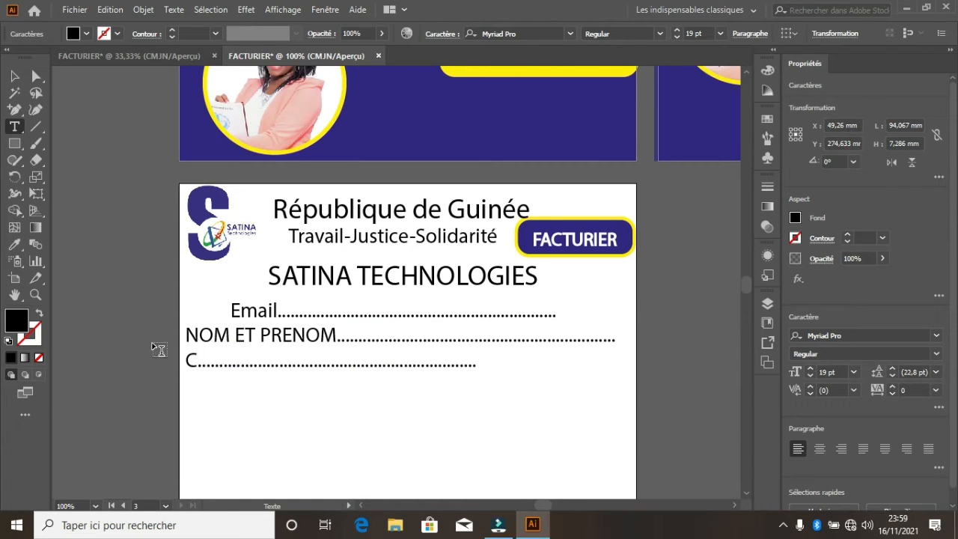
pyautogui.write('onta')
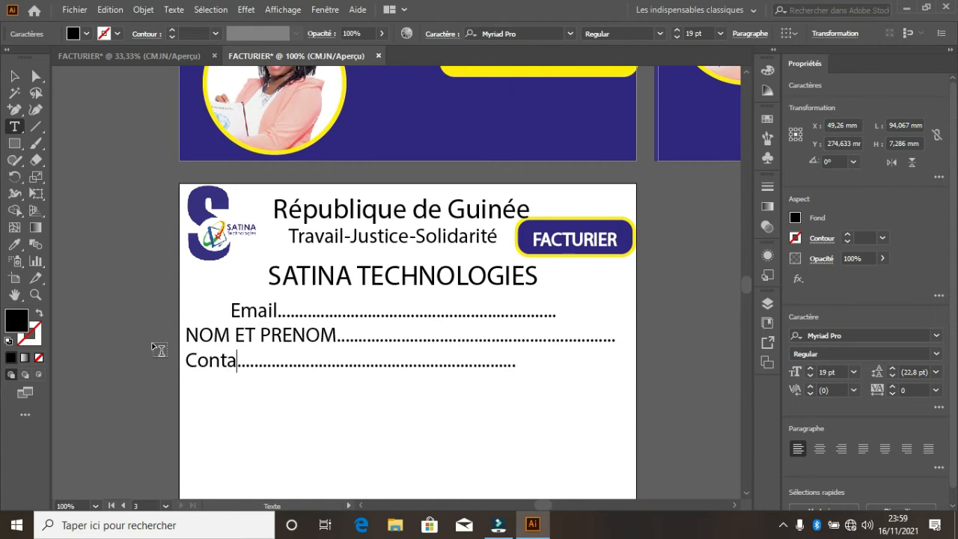
pyautogui.write('ct')
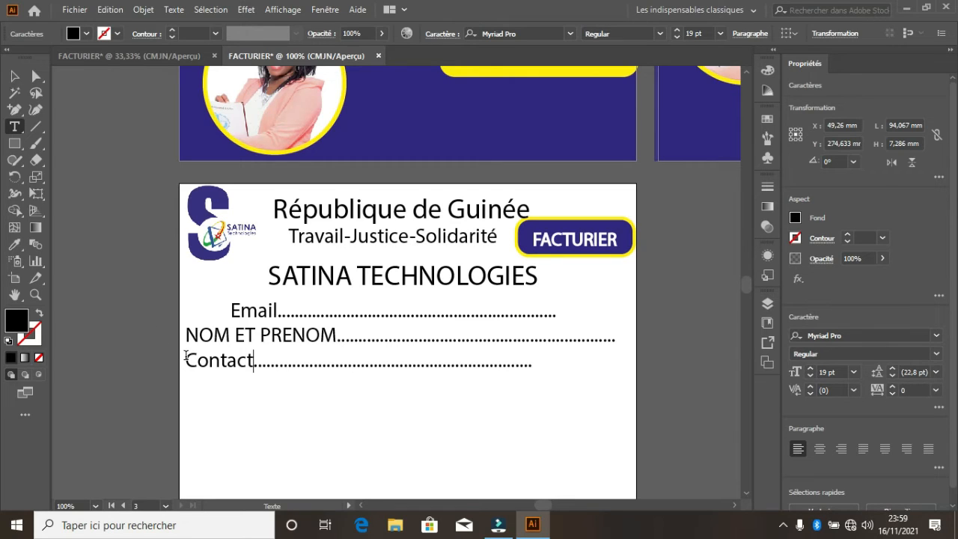
pyautogui.write('.....................')
pyautogui.scroll(-2, 231, 300)
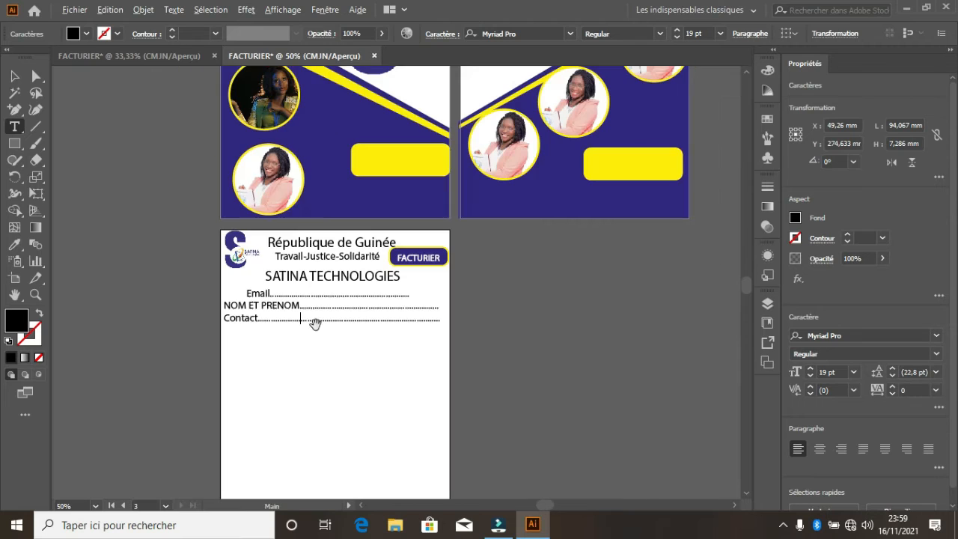
pyautogui.scroll(1, 328, 334)
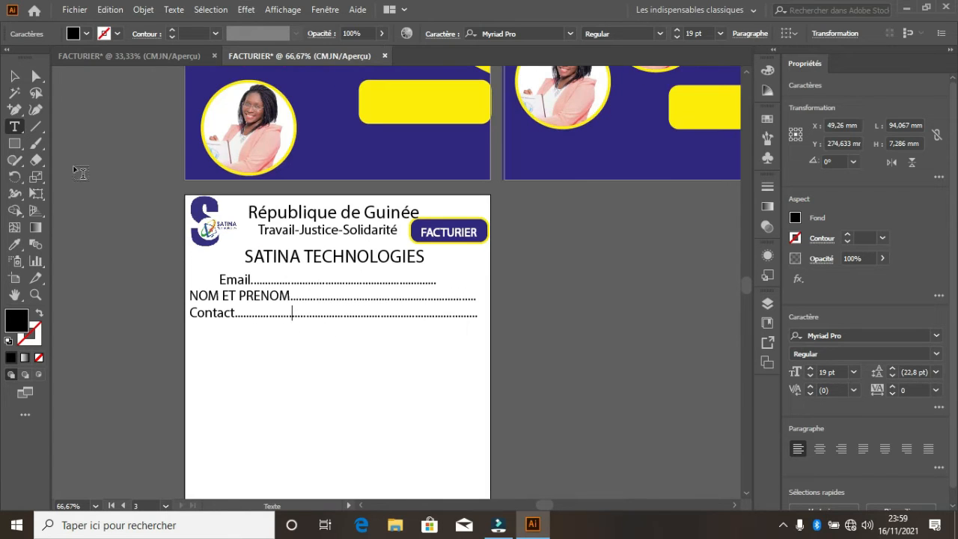
pyautogui.click(14, 75)
pyautogui.click(275, 371)
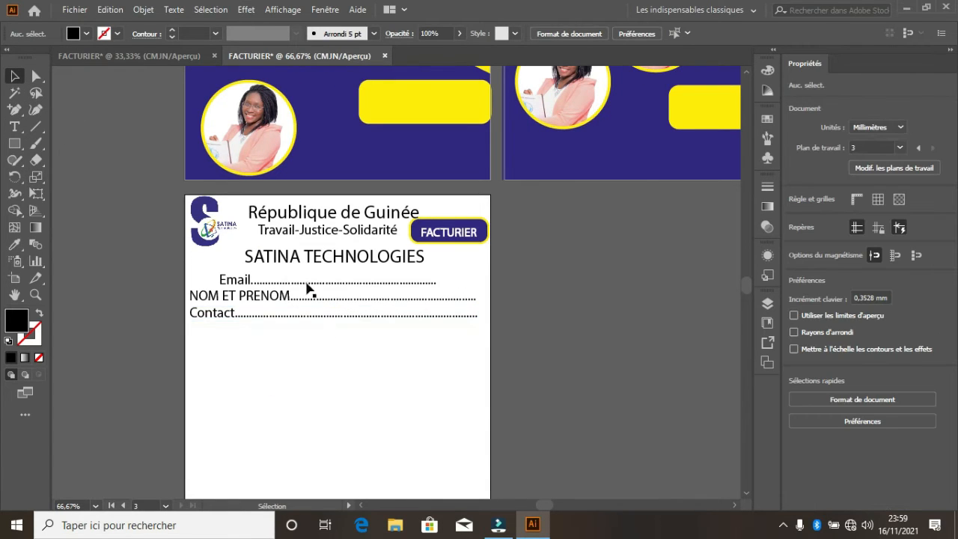
# Step: Draw a rectangle about 140 mm wide and 106 mm high below the Contact line on the third artboard
pyautogui.scroll(-1, 344, 275)
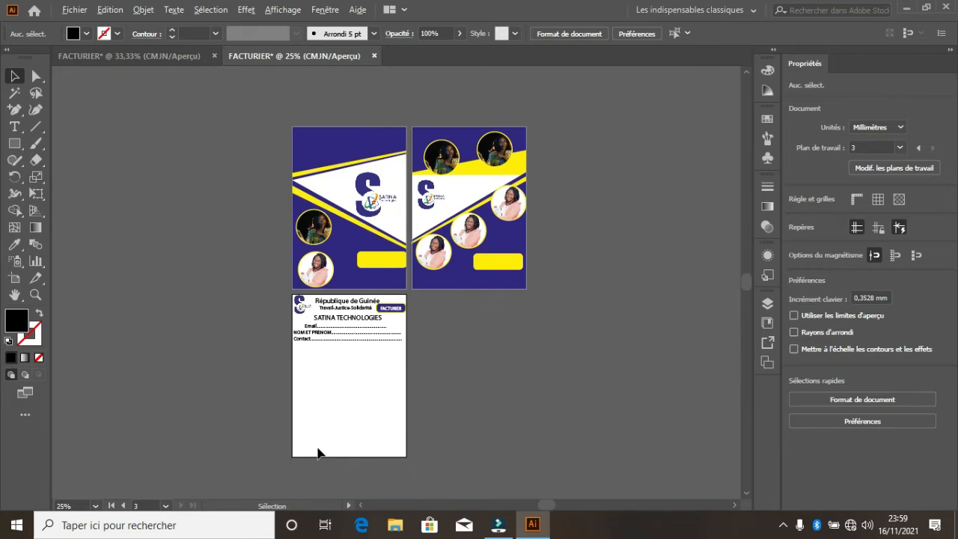
pyautogui.scroll(1, 313, 449)
pyautogui.click(15, 143)
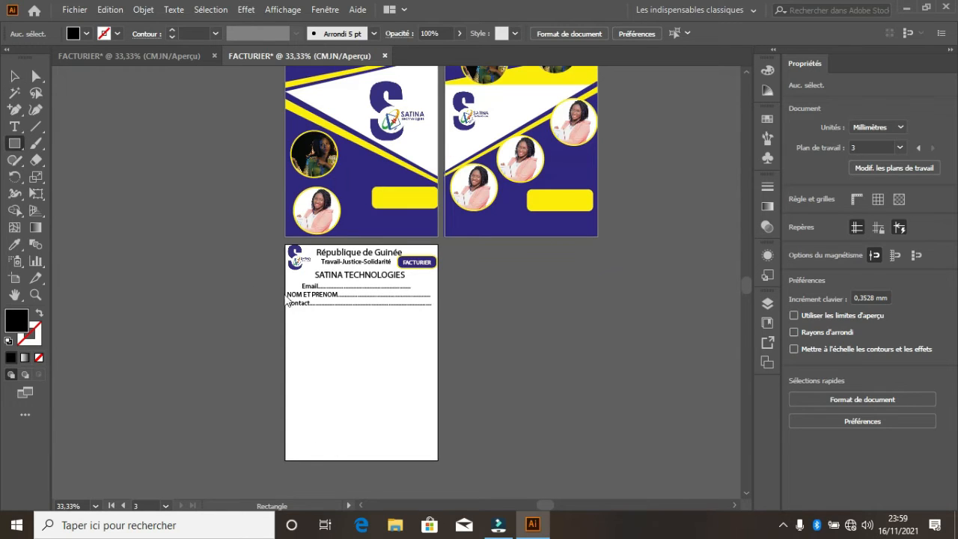
pyautogui.moveTo(288, 319); pyautogui.dragTo(433, 428)
pyautogui.hotkey('ctrl', '+')
pyautogui.hotkey('ctrl', '+')
pyautogui.hotkey('ctrl', '+')
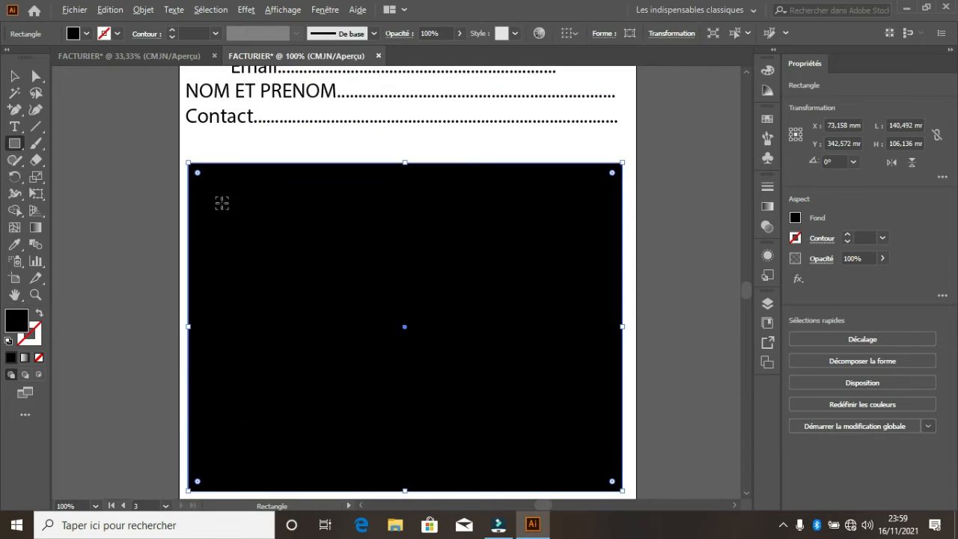
# Step: Remove the rectangle's fill and give it a black 1 pt stroke
pyautogui.click(81, 35)
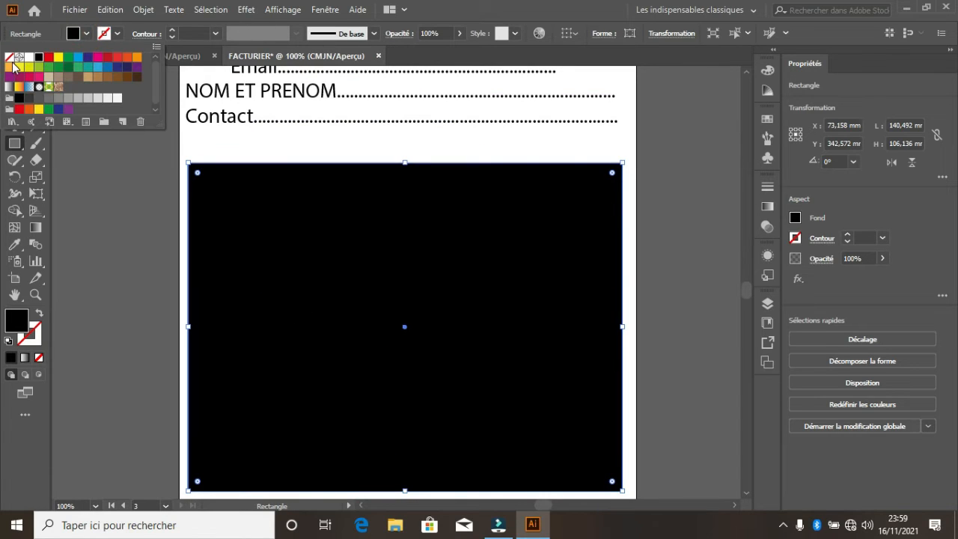
pyautogui.click(10, 60)
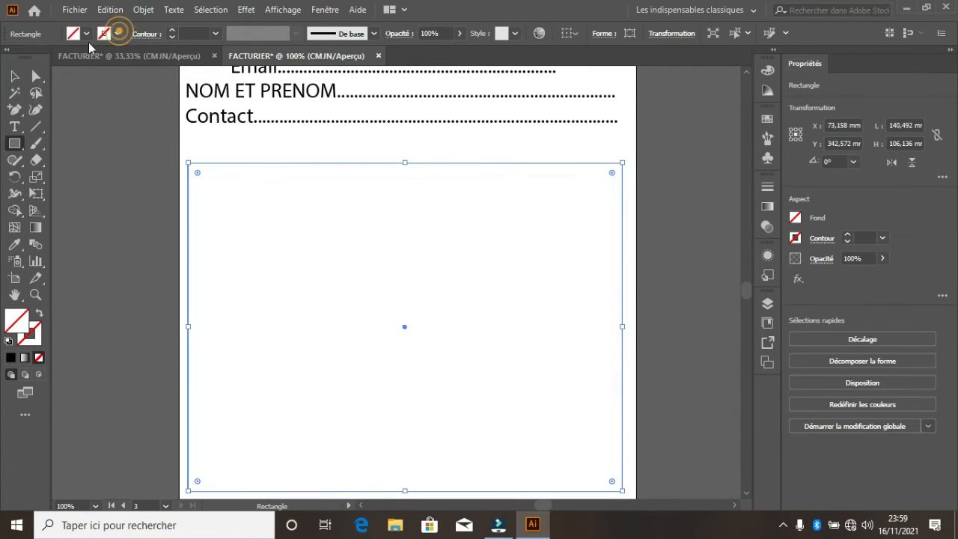
pyautogui.click(117, 35)
pyautogui.click(40, 62)
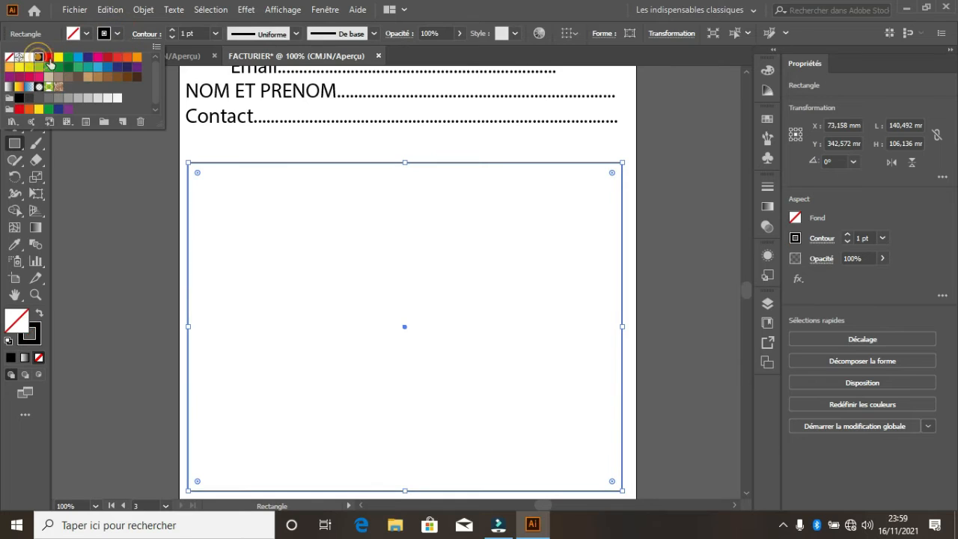
pyautogui.click(15, 76)
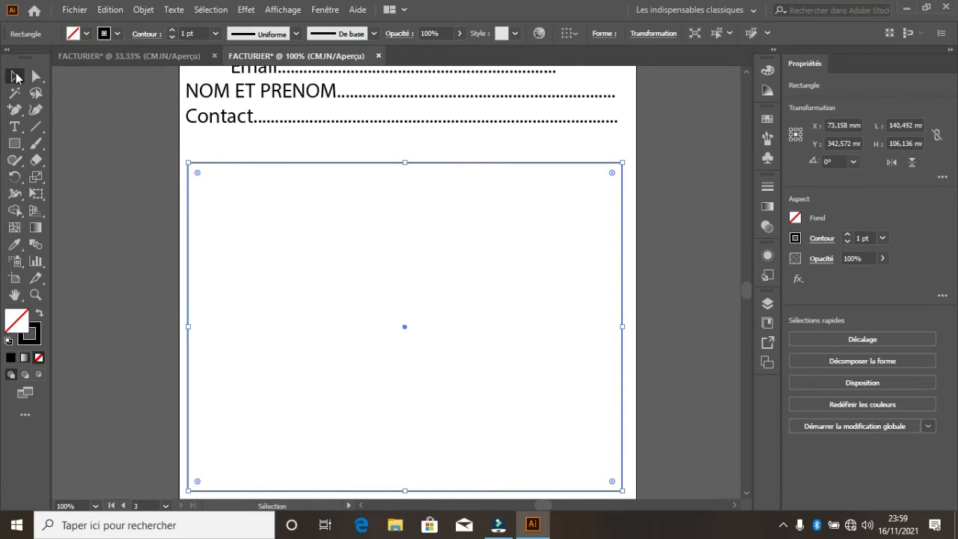
# Step: Draw a horizontal line across the rectangle's full width just below its top edge to form a header row
pyautogui.click(36, 127)
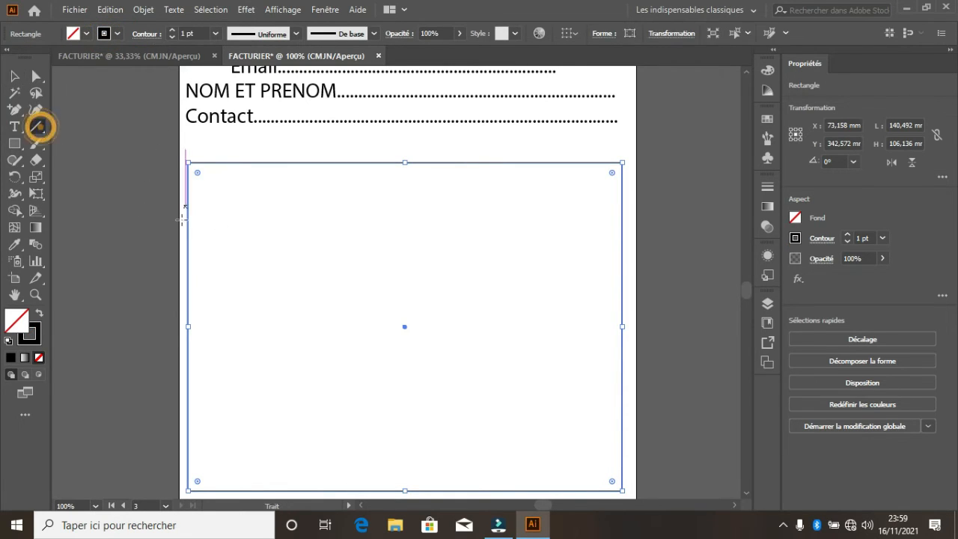
pyautogui.moveTo(188, 193)
pyautogui.mouseDown()
pyautogui.moveTo(544, 203)
pyautogui.moveTo(607, 191)
pyautogui.mouseUp()
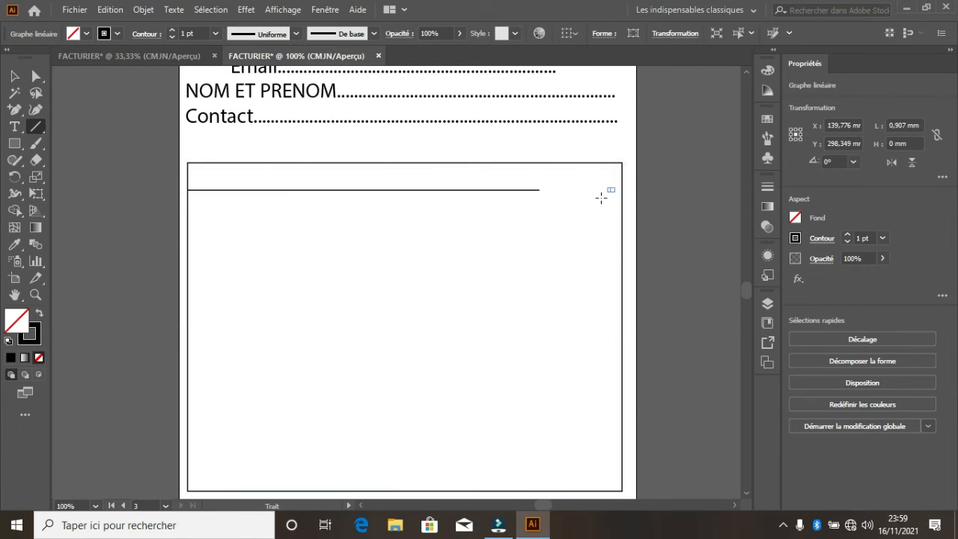
pyautogui.hotkey('ctrl', 'shift', 'a')
pyautogui.click(15, 76)
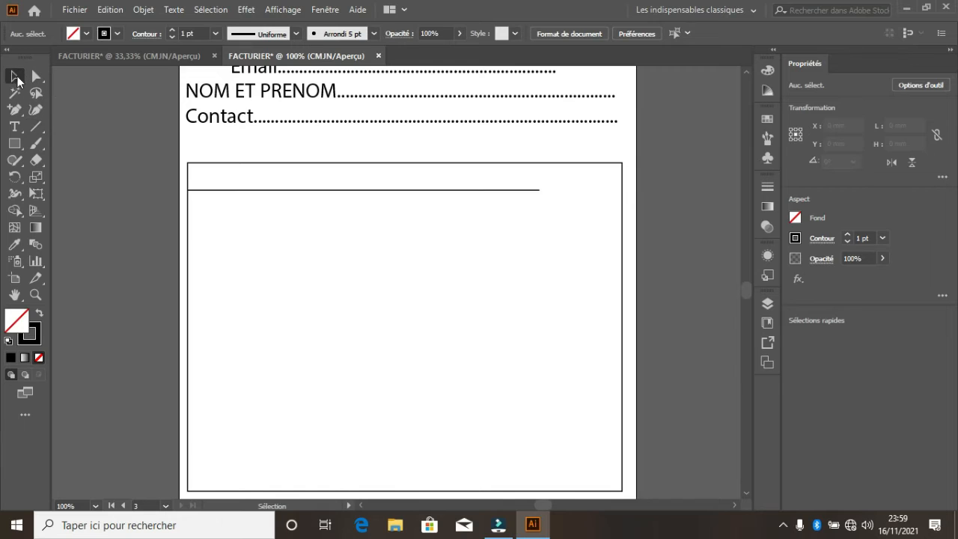
pyautogui.click(490, 190)
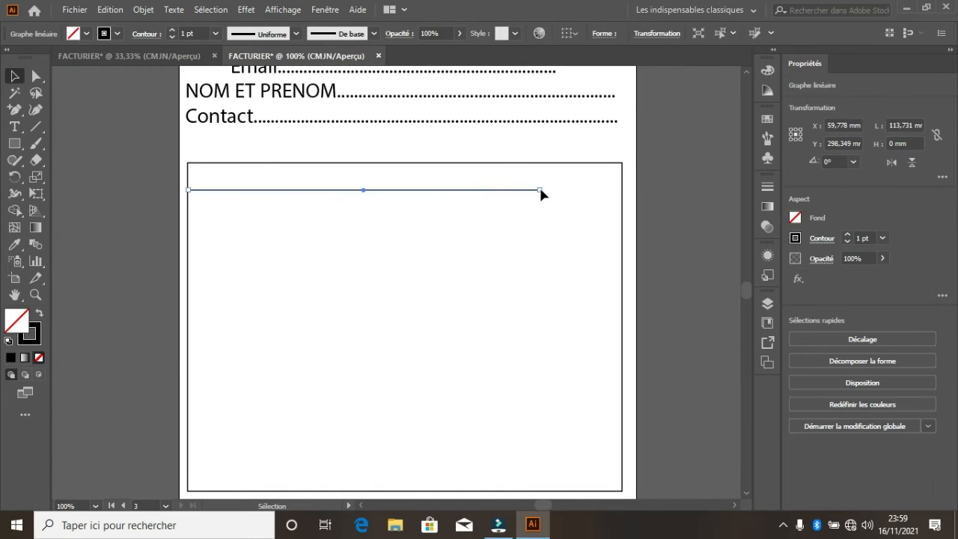
pyautogui.moveTo(541, 191); pyautogui.dragTo(622, 190)
pyautogui.click(126, 152)
# Step: Draw a vertical line about 106 mm long from the rectangle's top to its bottom edge, forming a narrow first column
pyautogui.click(35, 126)
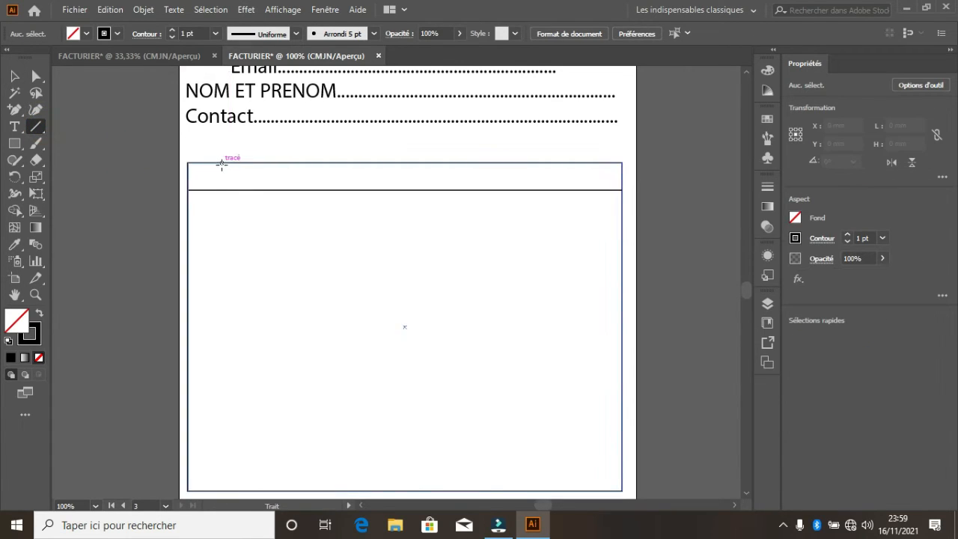
pyautogui.moveTo(219, 163); pyautogui.dragTo(223, 491)
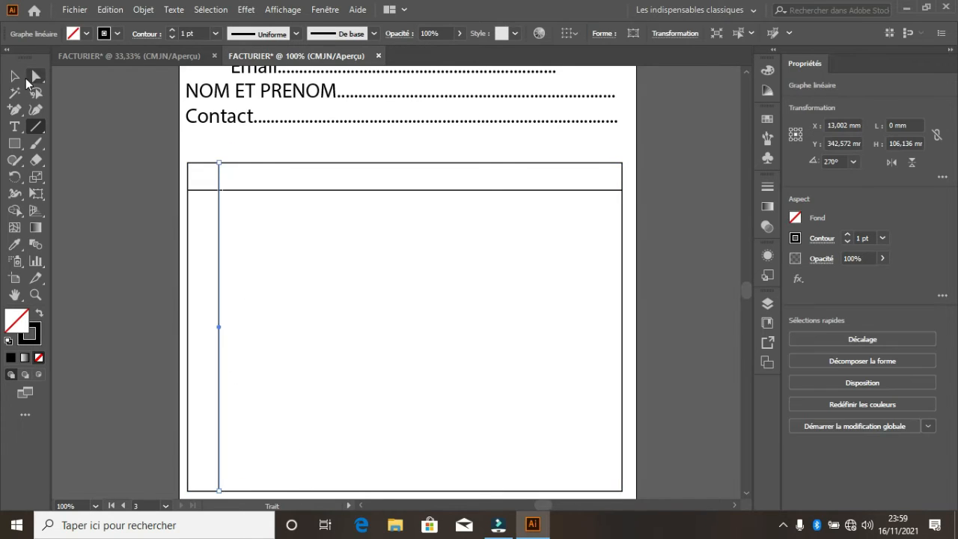
pyautogui.click(14, 76)
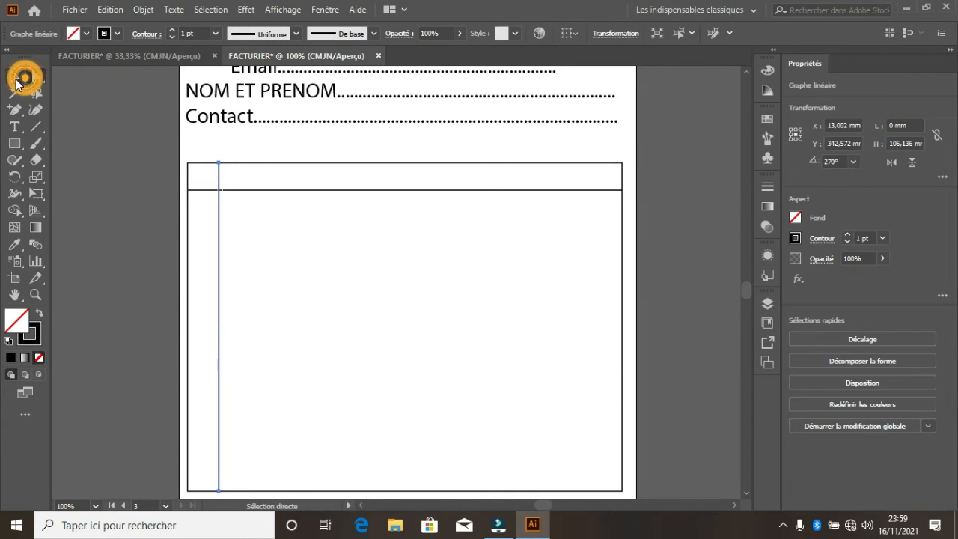
# Step: Duplicate the Contact line onto the table's header row and replace the copy's text with "N°"
pyautogui.click(240, 121)
pyautogui.moveTo(239, 121); pyautogui.dragTo(226, 179)
pyautogui.press('t')
pyautogui.click(212, 176)
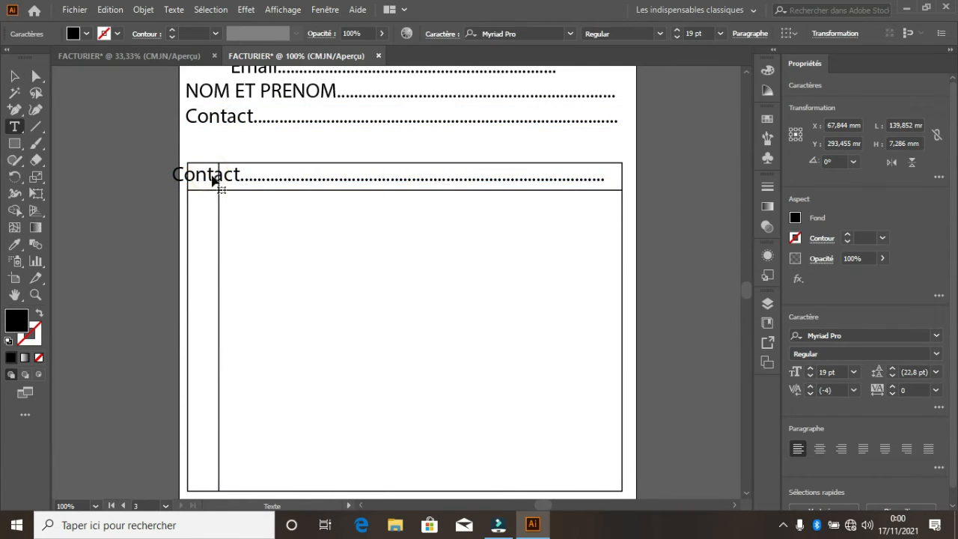
pyautogui.hotkey('ctrl', 'a')
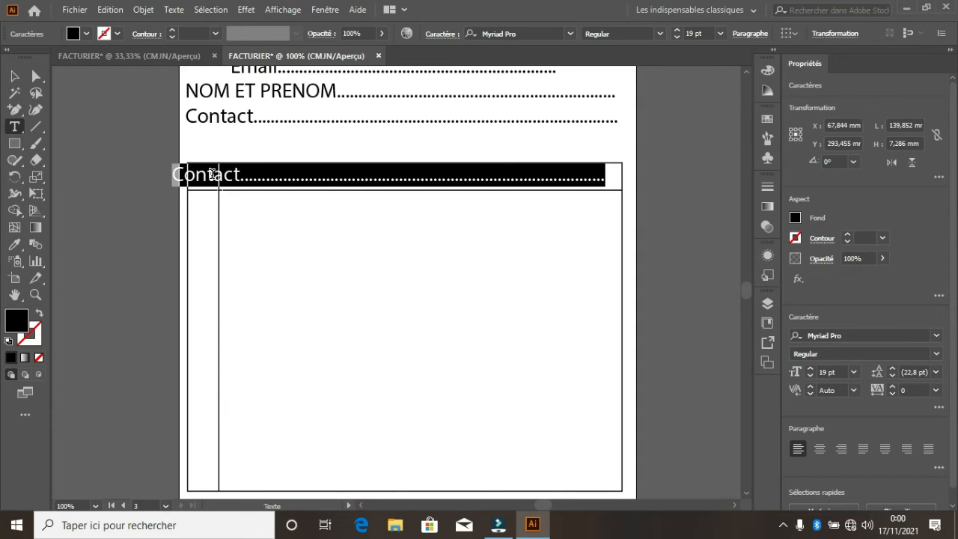
pyautogui.write('n')
pyautogui.press('BackSpace')
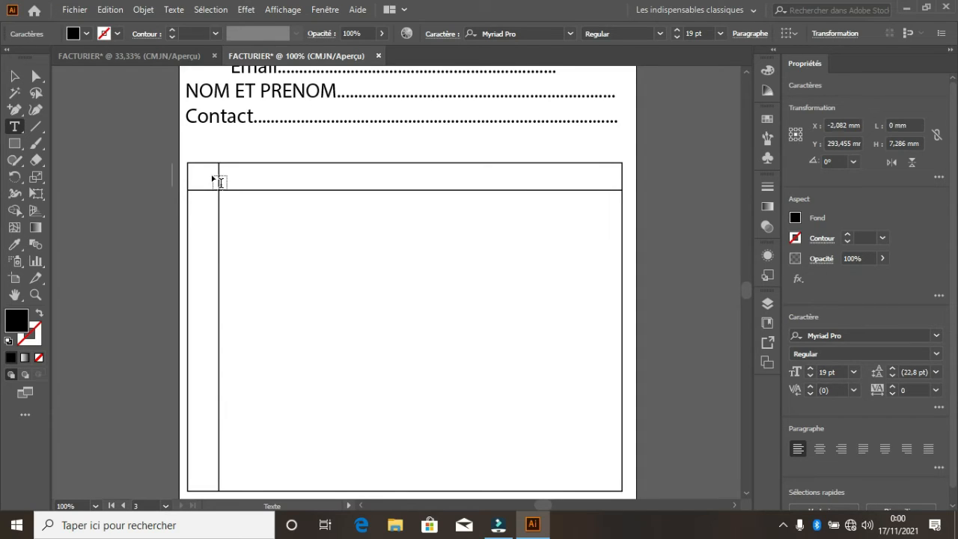
pyautogui.write('N°')
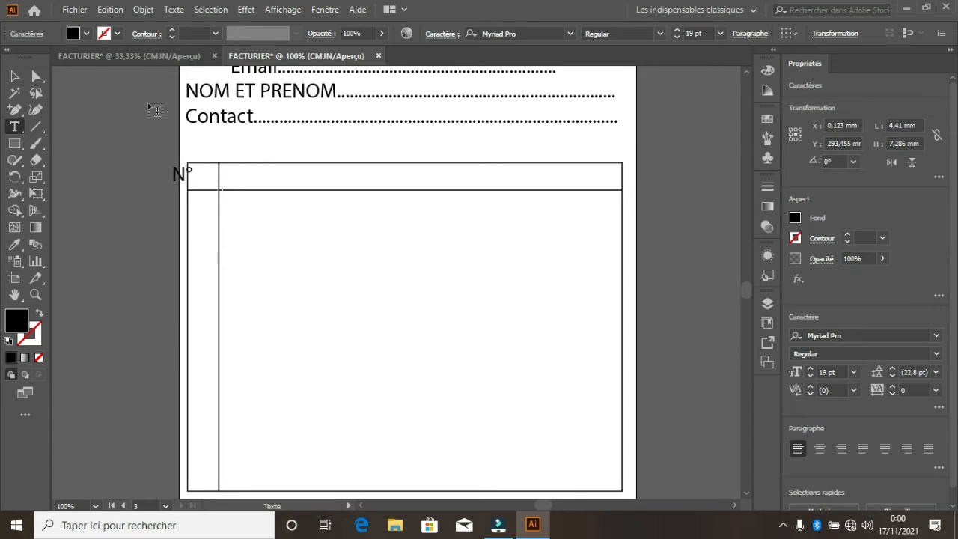
pyautogui.click(14, 75)
# Step: Move "N°" into the first header cell and duplicate it in the wide header cell as "DESIGNATION"
pyautogui.moveTo(184, 178); pyautogui.dragTo(277, 178)
pyautogui.doubleClick(276, 178)
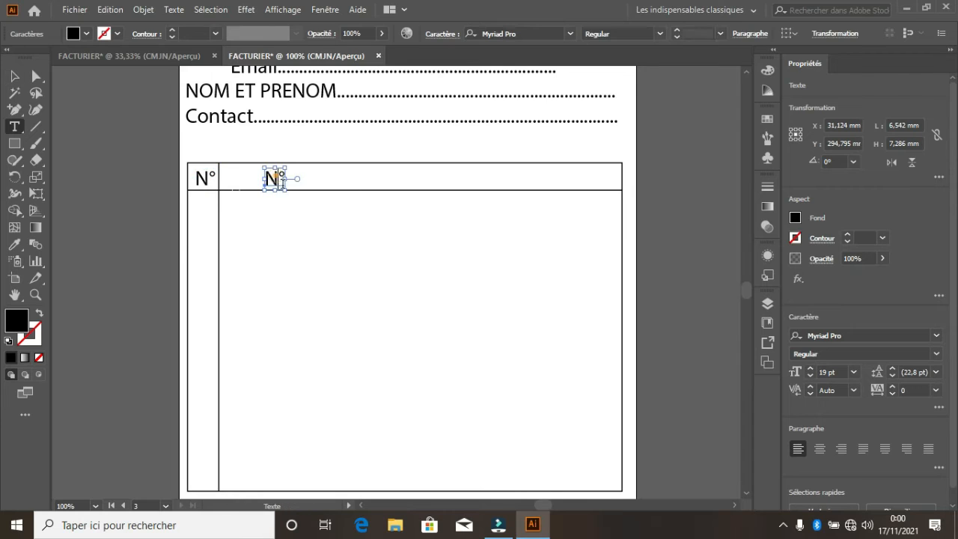
pyautogui.doubleClick(285, 188)
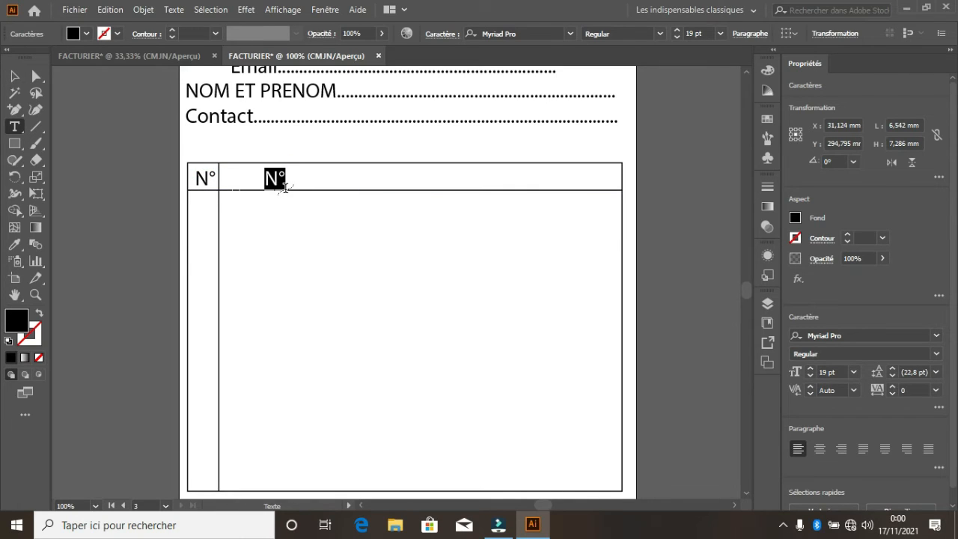
pyautogui.write('DES')
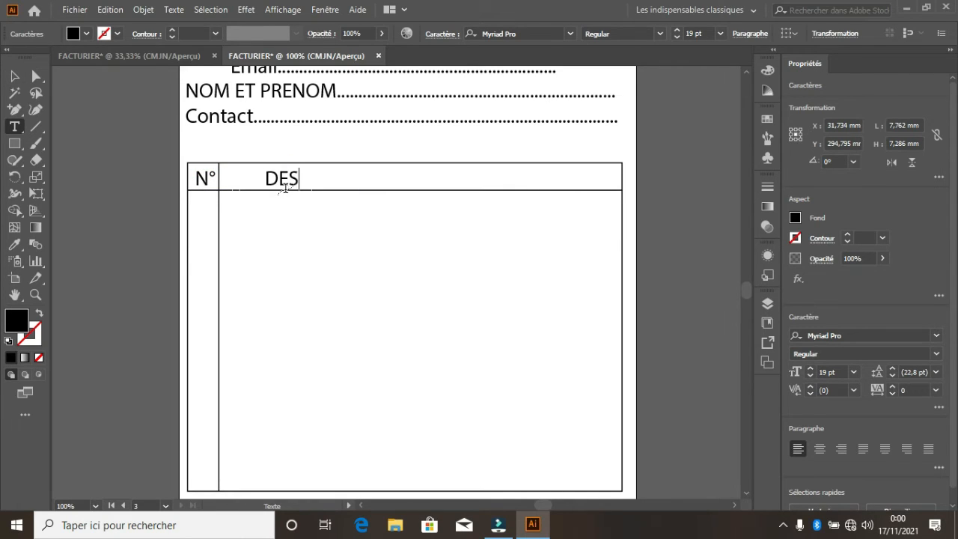
pyautogui.write('IGNATION')
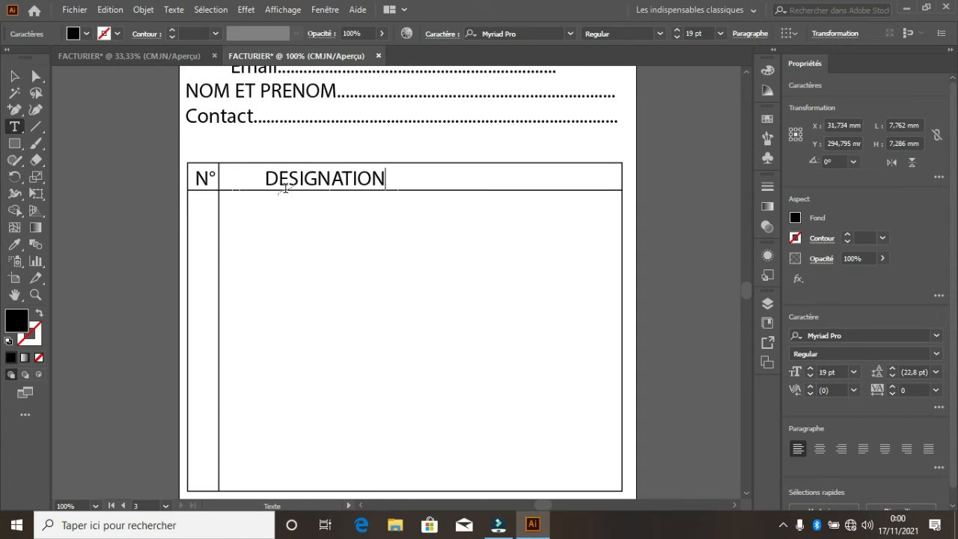
pyautogui.press('Escape')
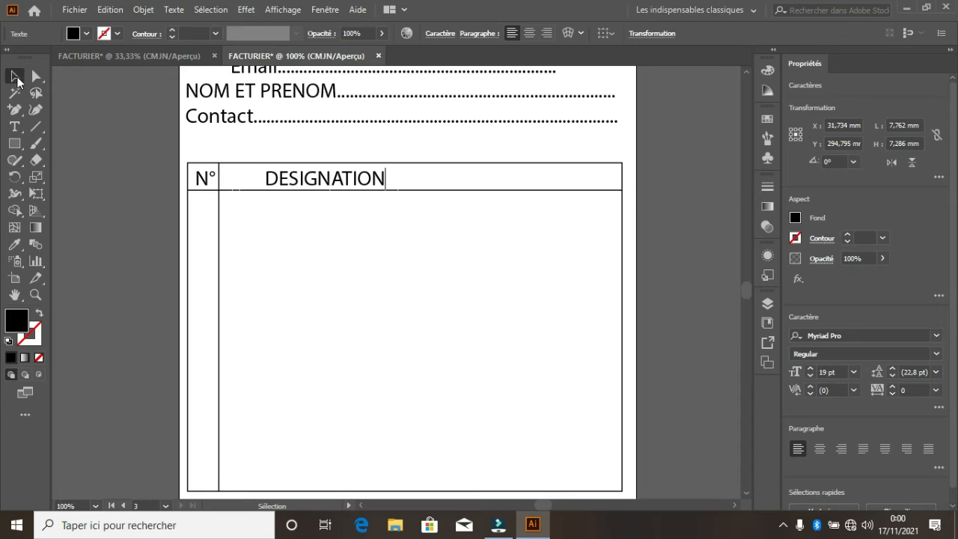
# Step: Scale "DESIGNATION" down to about 12.21 pt and duplicate it alongside in the header row with the text "Qntité"
pyautogui.click(386, 176)
pyautogui.moveTo(386, 176); pyautogui.dragTo(412, 184)
pyautogui.doubleClick(412, 184)
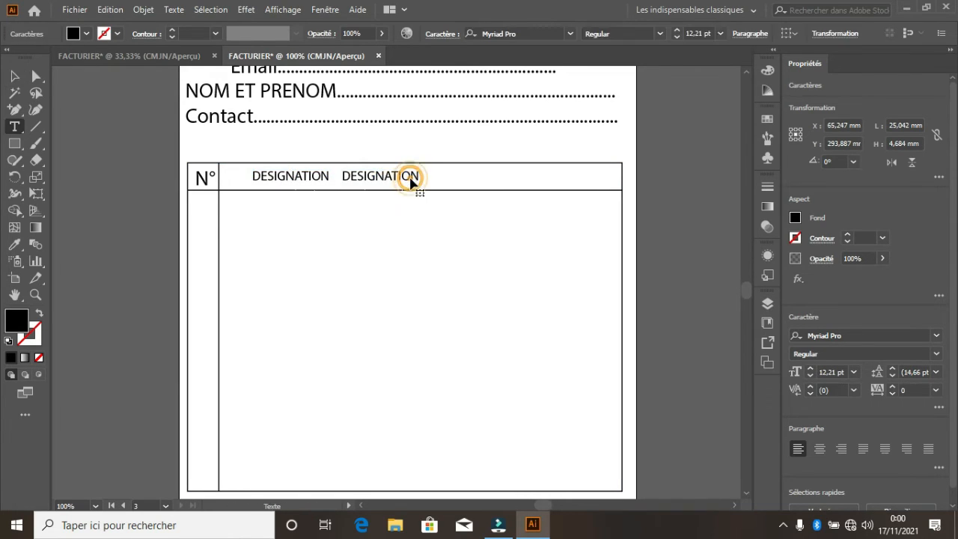
pyautogui.doubleClick(410, 177)
pyautogui.write('q')
pyautogui.write('Qntité')
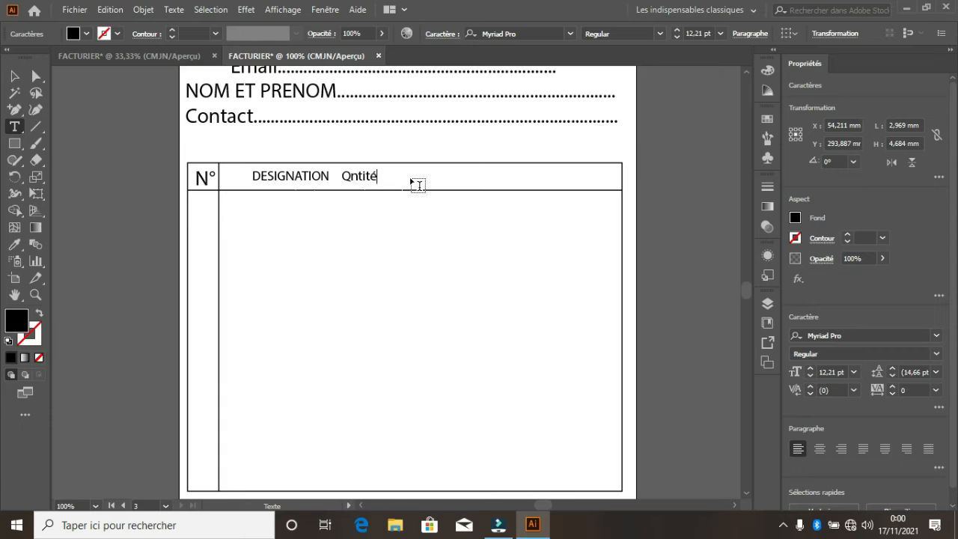
pyautogui.click(15, 76)
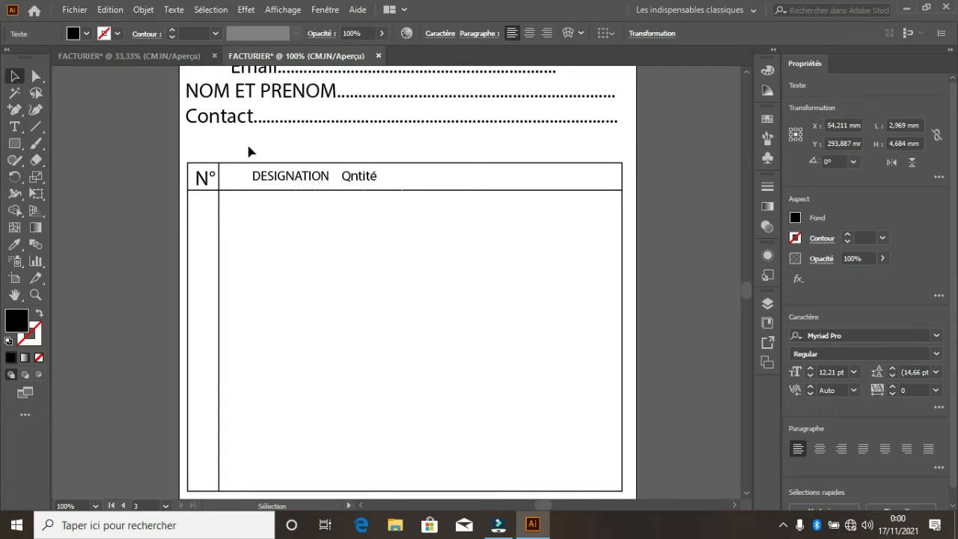
pyautogui.scroll(2, 375, 180)
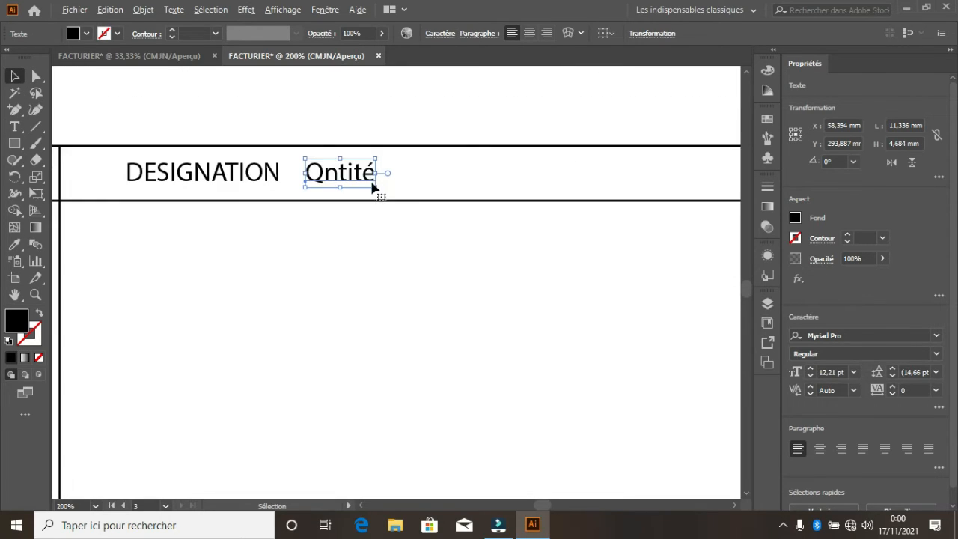
# Step: Duplicate "Qntité" further along the table's header row and replace the copy's text with "P-unitaire"
pyautogui.scroll(-2, 374, 186)
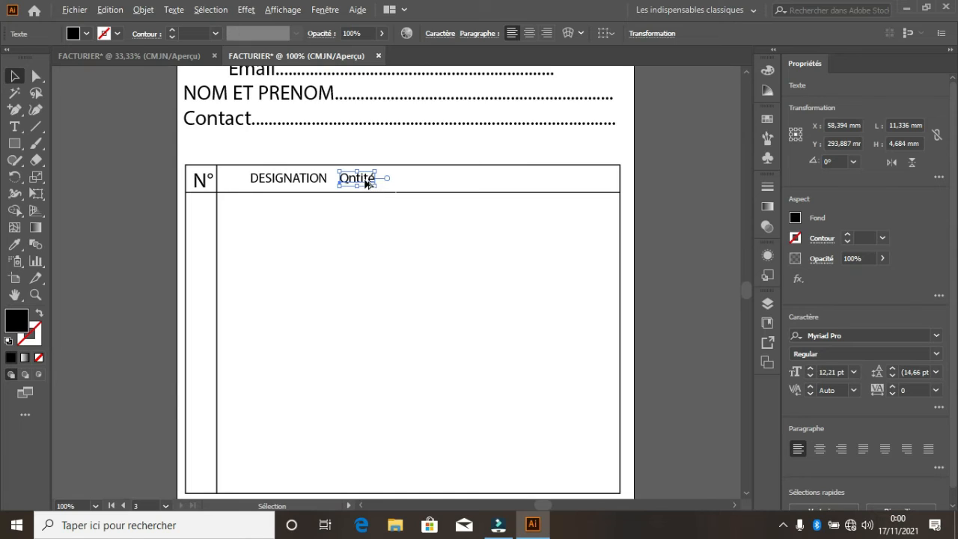
pyautogui.moveTo(366, 182); pyautogui.dragTo(441, 181)
pyautogui.doubleClick(448, 186)
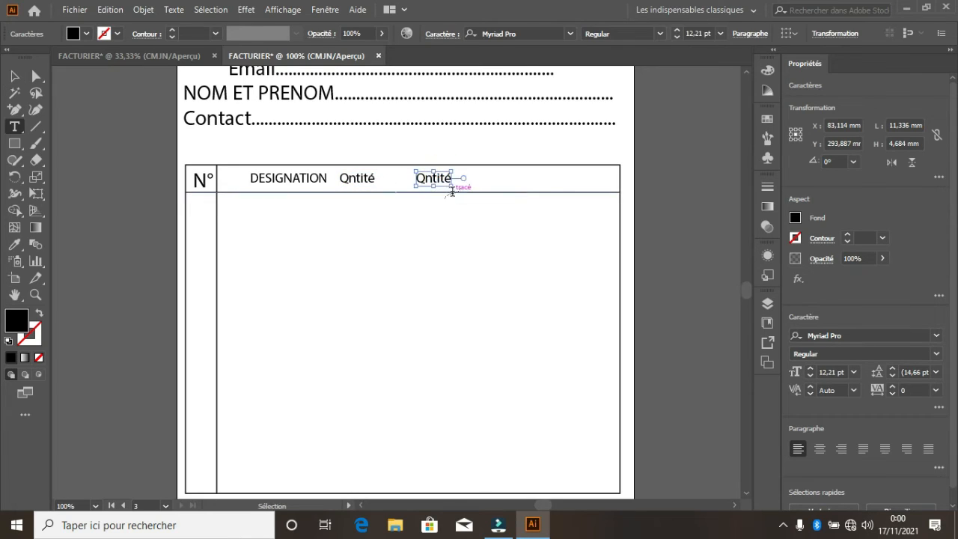
pyautogui.doubleClick(451, 191)
pyautogui.write('p')
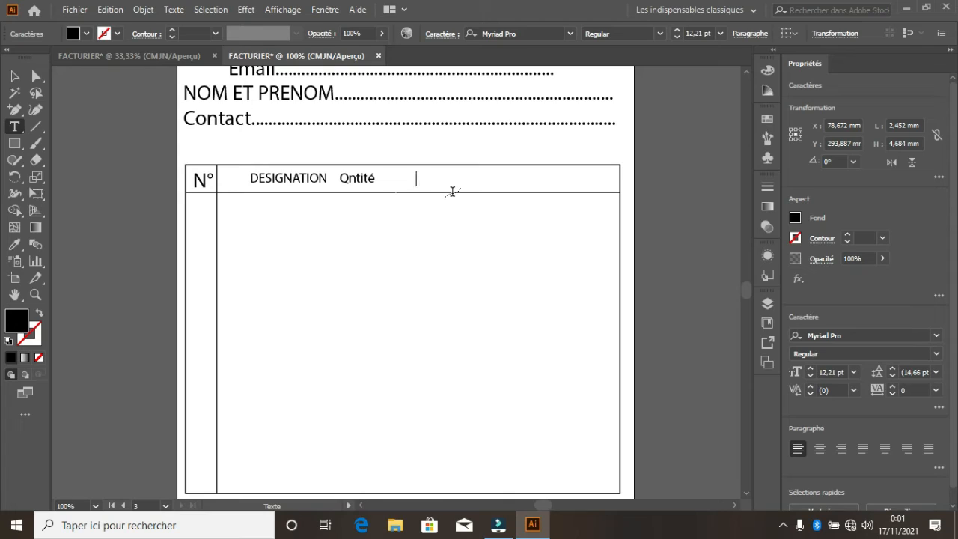
pyautogui.write('P')
pyautogui.write('-unitaire')
pyautogui.click(14, 76)
pyautogui.click(444, 180)
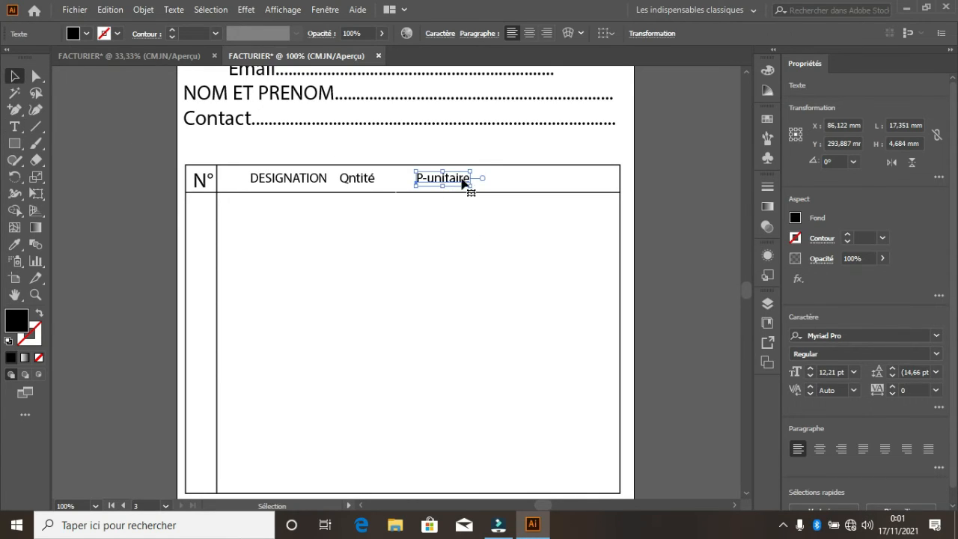
# Step: Duplicate "P-unitaire" near the right end of the header row and replace the copy's text with "Montant"
pyautogui.moveTo(455, 182); pyautogui.dragTo(582, 180)
pyautogui.doubleClick(583, 180)
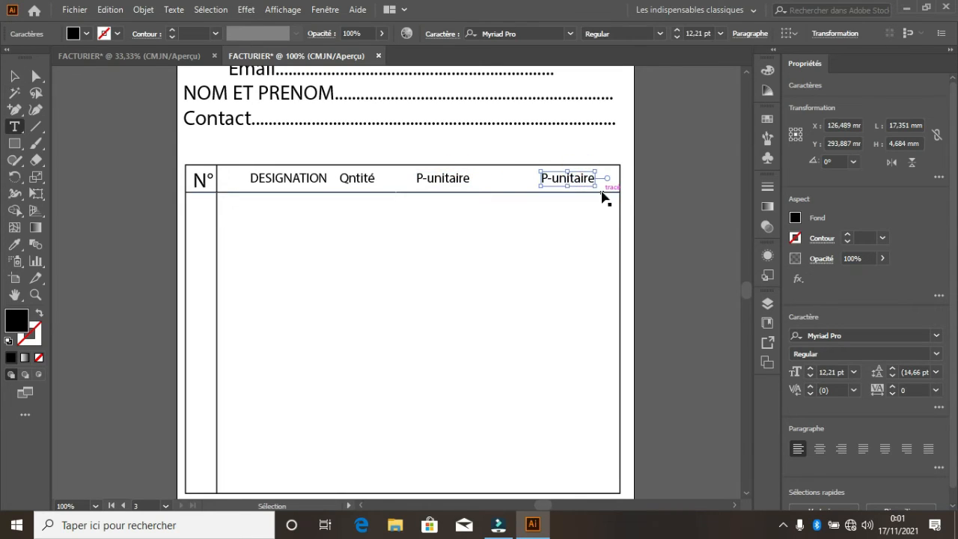
pyautogui.hotkey('ctrl', 'a')
pyautogui.write('M')
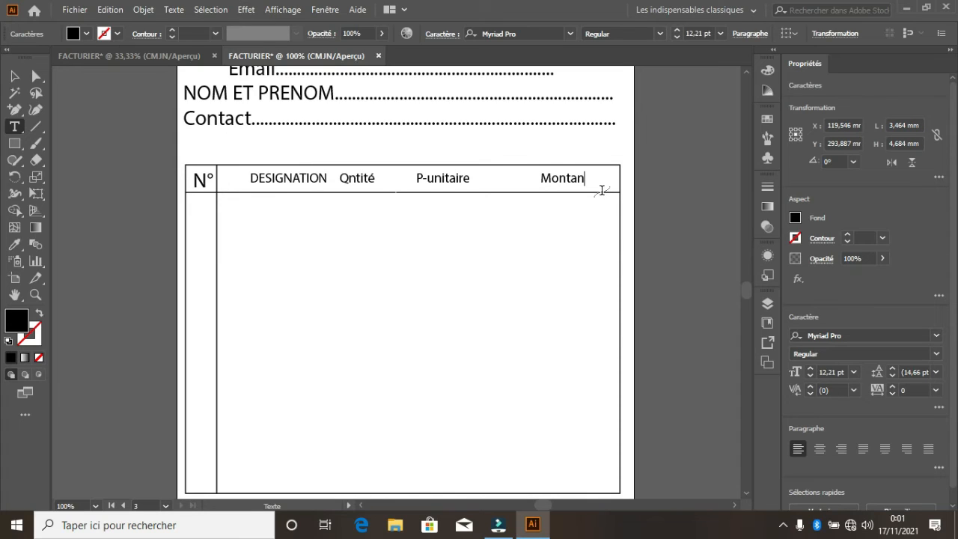
pyautogui.press('Escape')
# Step: Shift the "Qntité" and "P-unitaire" labels to the right to space out the header row
pyautogui.click(350, 193)
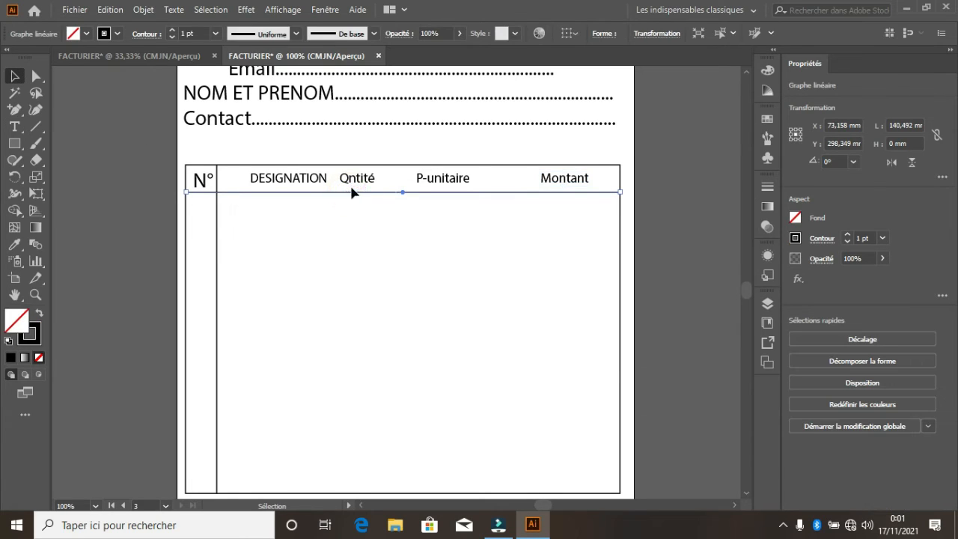
pyautogui.click(363, 184)
pyautogui.moveTo(364, 184); pyautogui.dragTo(381, 183)
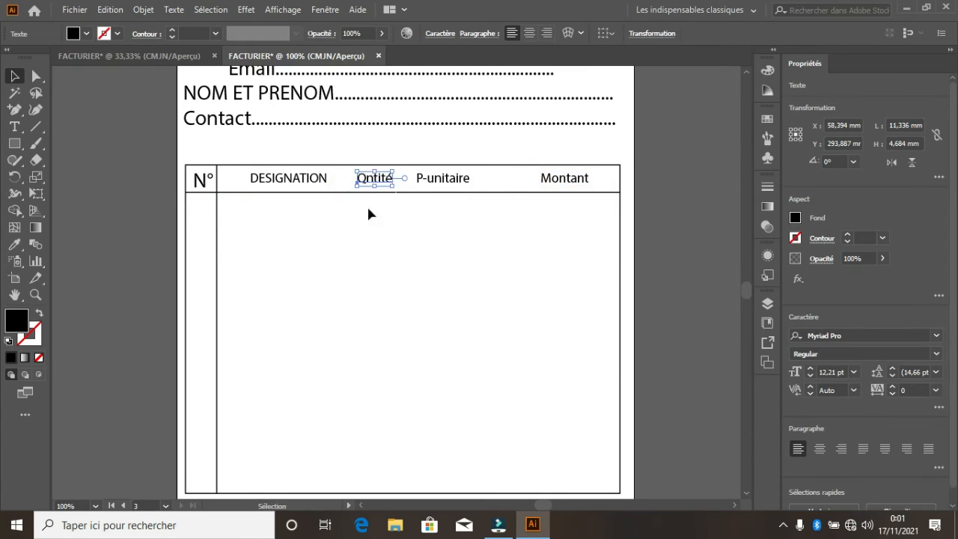
pyautogui.moveTo(452, 185); pyautogui.dragTo(479, 186)
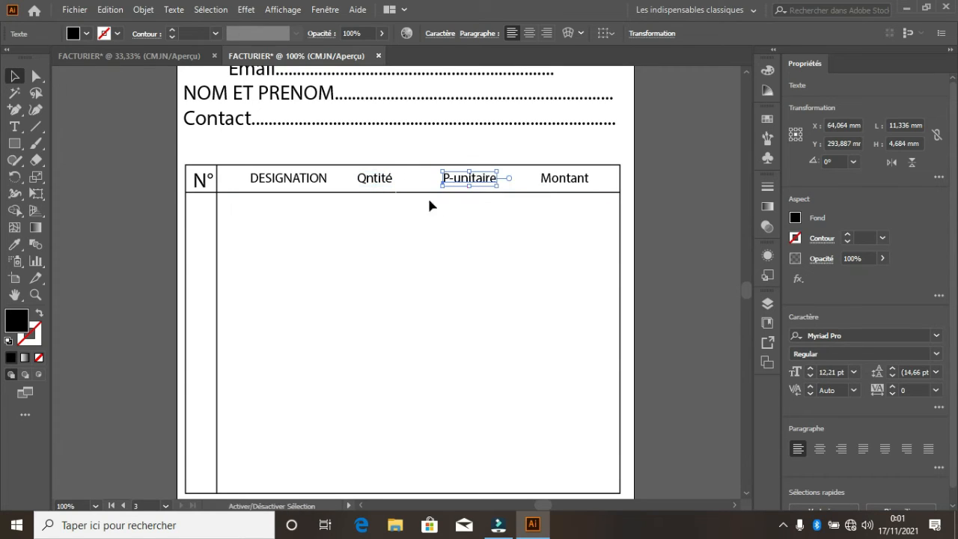
# Step: Copy the first column's vertical line between the header labels to separate DESIGNATION, Qntité, P-unitaire and Montant
pyautogui.click(217, 244)
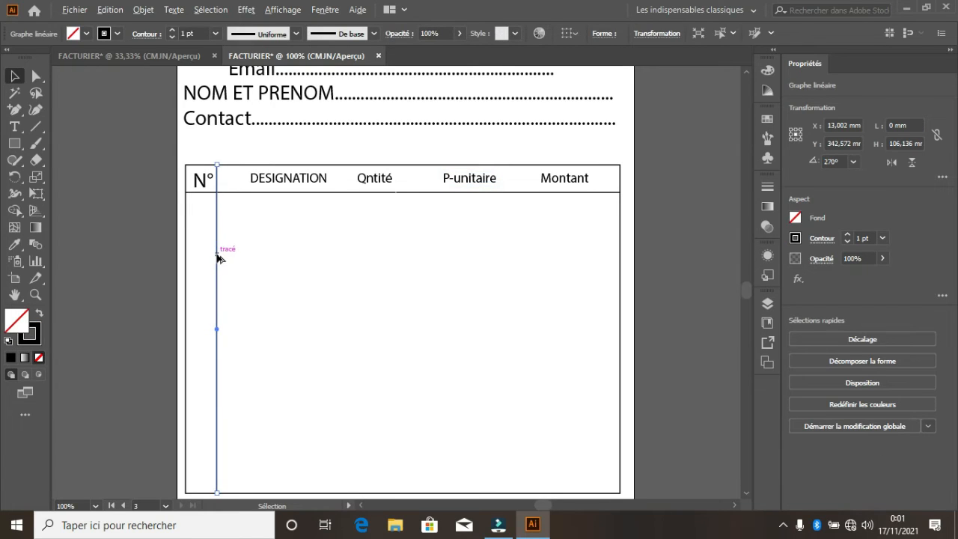
pyautogui.moveTo(217, 258); pyautogui.dragTo(521, 259)
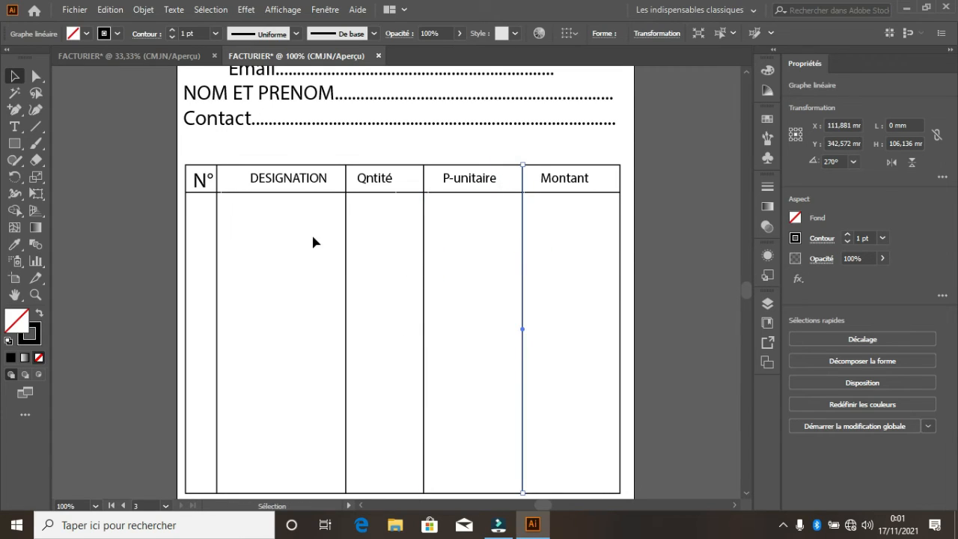
# Step: Copy the line under the header row down about 8.16 mm and repeat the copy to make eleven row lines
pyautogui.click(314, 195)
pyautogui.moveTo(315, 195); pyautogui.dragTo(319, 245)
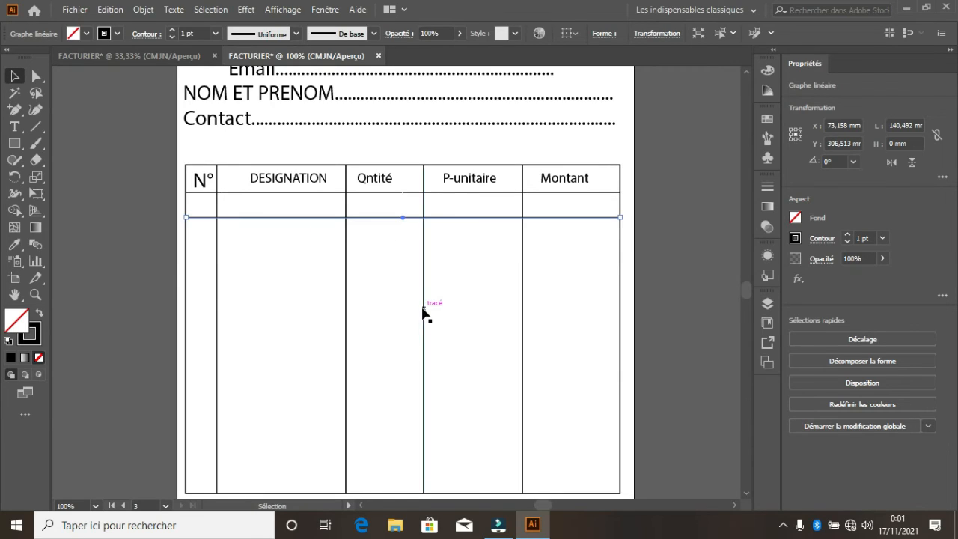
pyautogui.hotkey('ctrl', 'd')
pyautogui.hotkey('ctrl', 'd')
pyautogui.hotkey('ctrl', 'd')
pyautogui.hotkey('ctrl', 'd')
pyautogui.hotkey('ctrl', 'd')
pyautogui.hotkey('ctrl', 'd')
pyautogui.hotkey('ctrl', 'd')
pyautogui.hotkey('ctrl', 'd')
pyautogui.hotkey('ctrl', 'd')
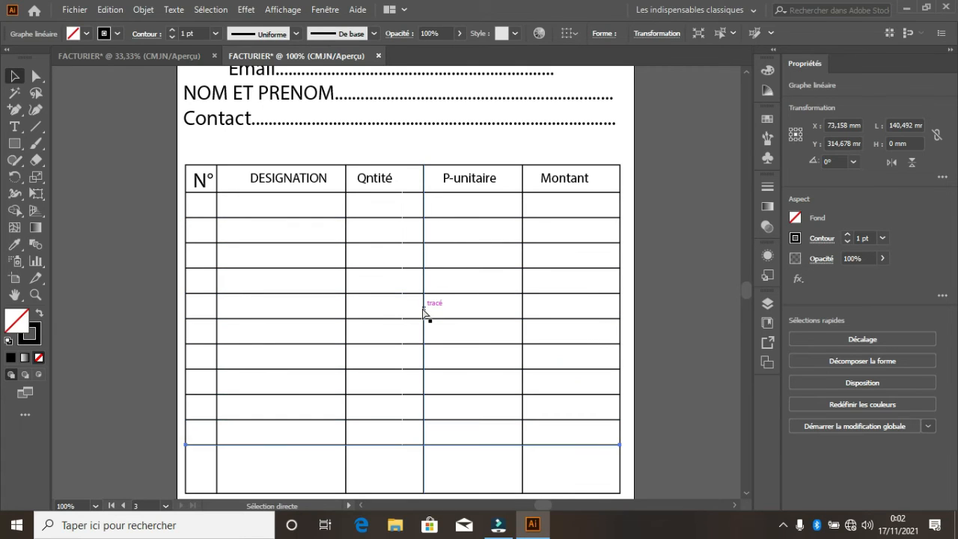
pyautogui.hotkey('ctrl', 'd')
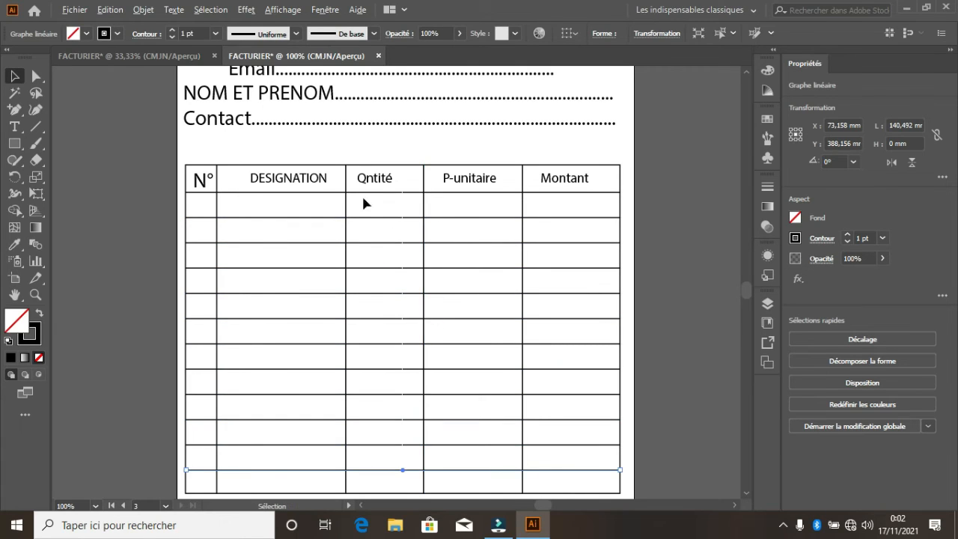
# Step: Shorten the vertical lines on both sides of the Qntité column so they end at the last row's top line
pyautogui.scroll(-2, 363, 204)
pyautogui.scroll(3, 349, 346)
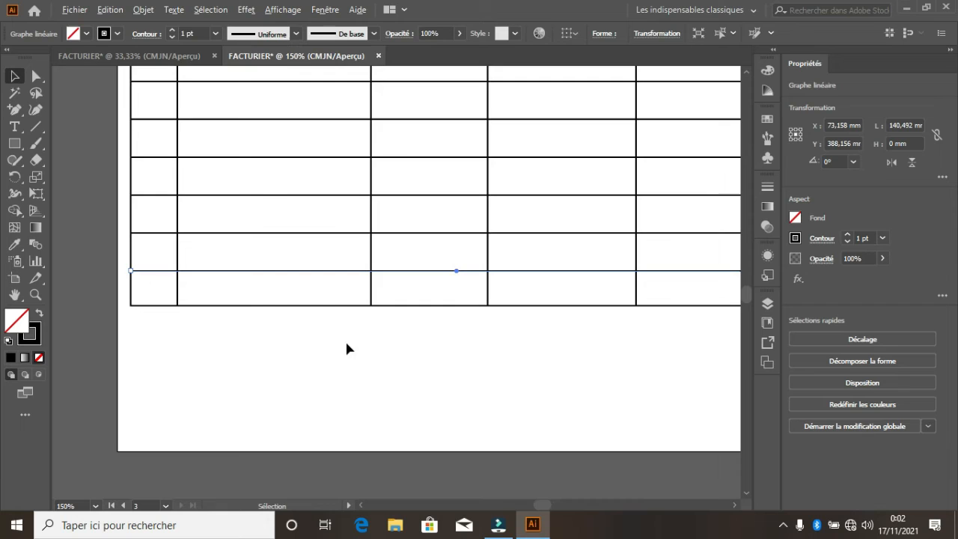
pyautogui.click(371, 303)
pyautogui.moveTo(372, 306); pyautogui.dragTo(371, 270)
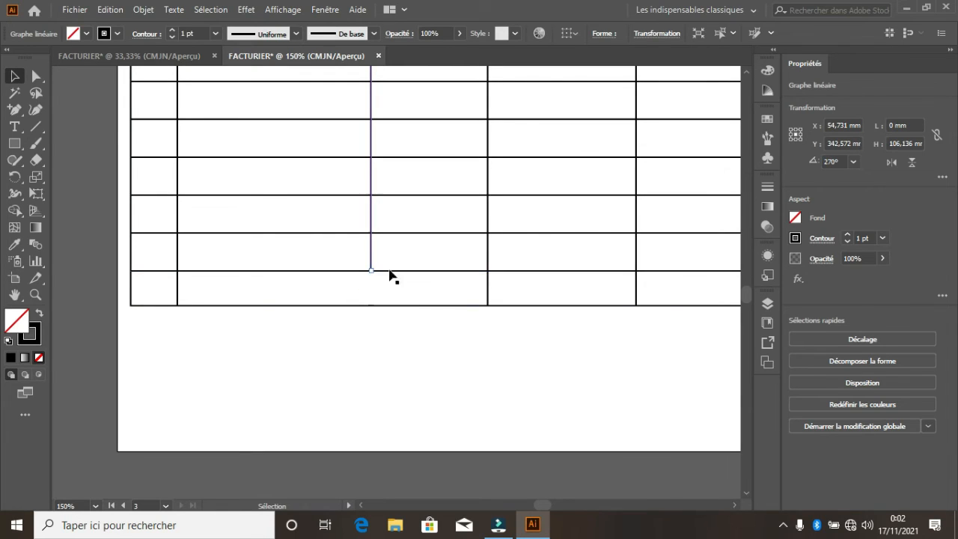
pyautogui.click(487, 305)
pyautogui.moveTo(488, 305); pyautogui.dragTo(488, 271)
# Step: Duplicate "DESIGNATION" into the table's wide bottom cell and replace the copy's text with "TOTAL="
pyautogui.scroll(-2, 442, 327)
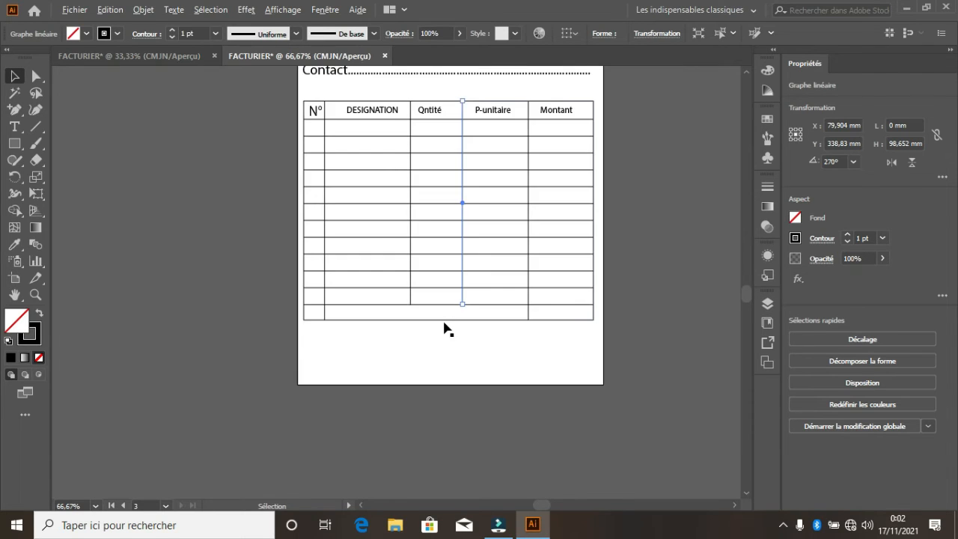
pyautogui.scroll(1, 445, 326)
pyautogui.scroll(-1, 384, 267)
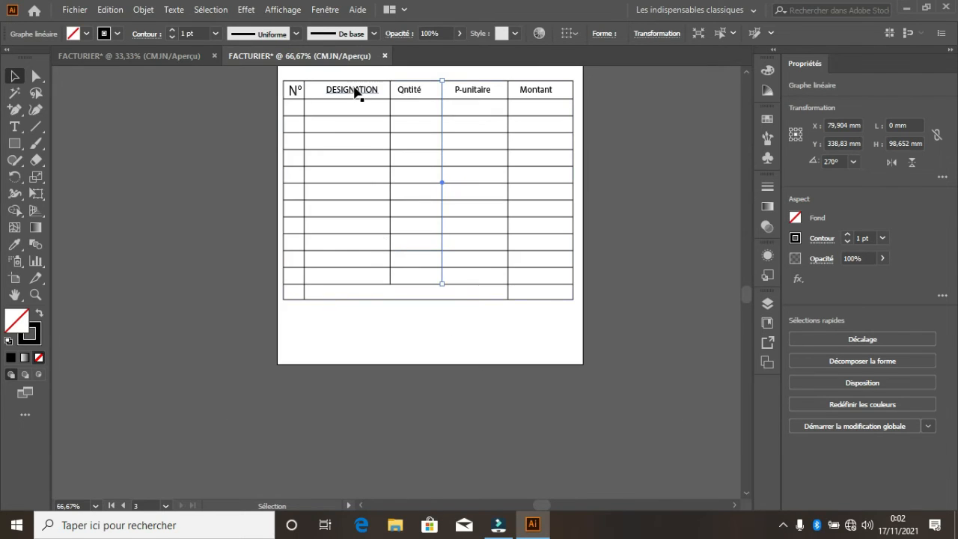
pyautogui.moveTo(357, 92); pyautogui.dragTo(342, 299)
pyautogui.scroll(4, 339, 299)
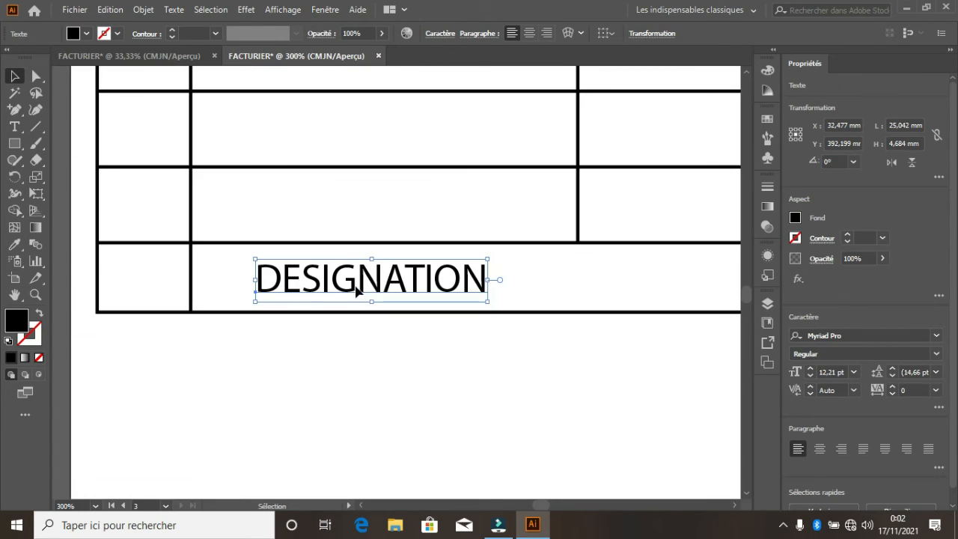
pyautogui.doubleClick(354, 285)
pyautogui.doubleClick(355, 283)
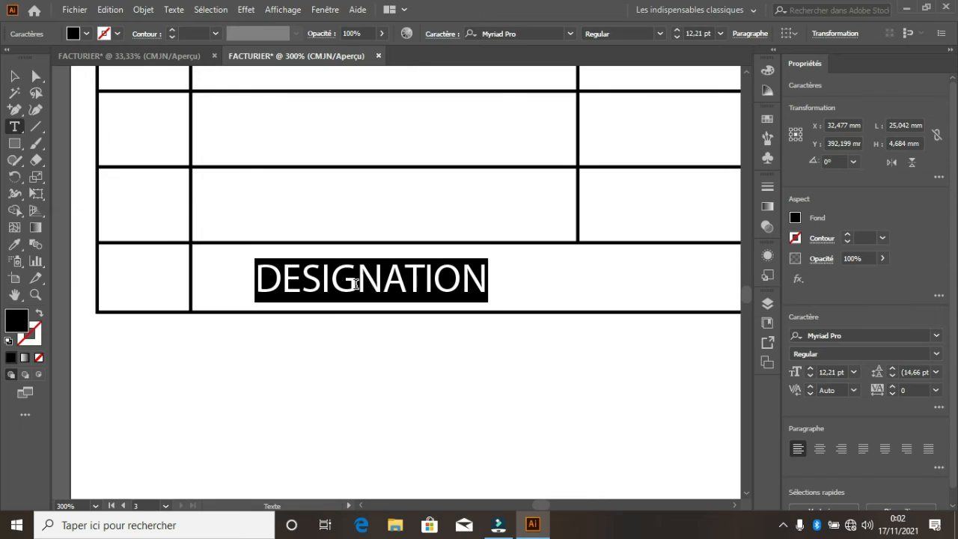
pyautogui.write('TOTAL')
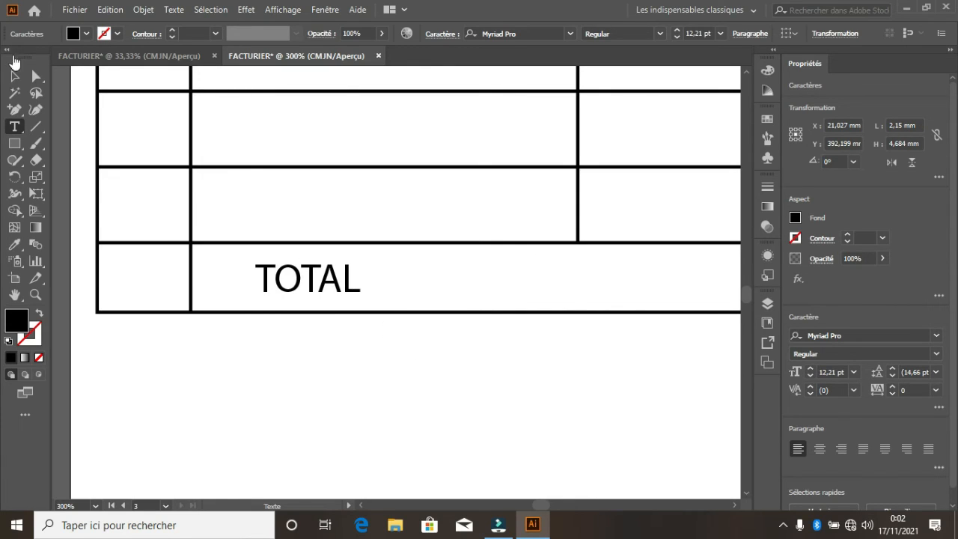
pyautogui.write('+')
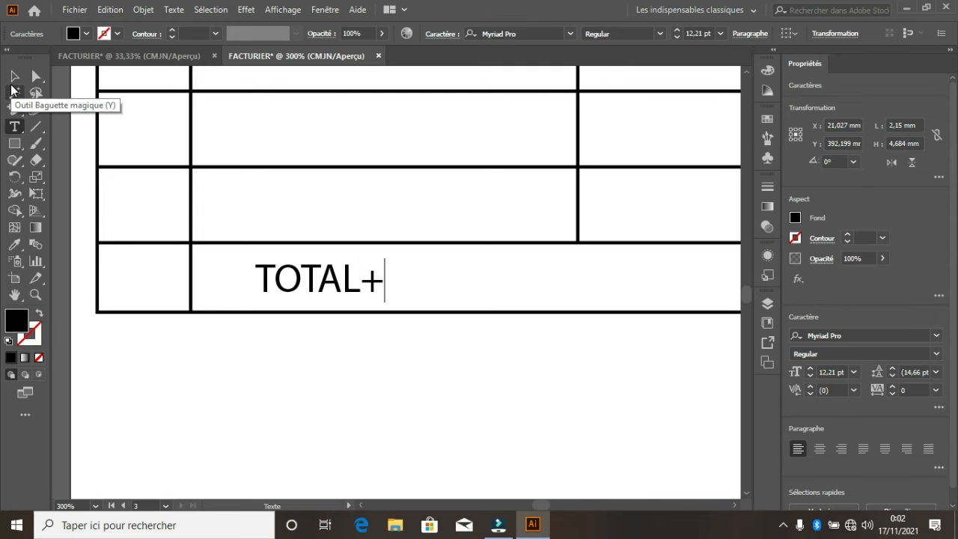
pyautogui.press('BackSpace')
pyautogui.write('=')
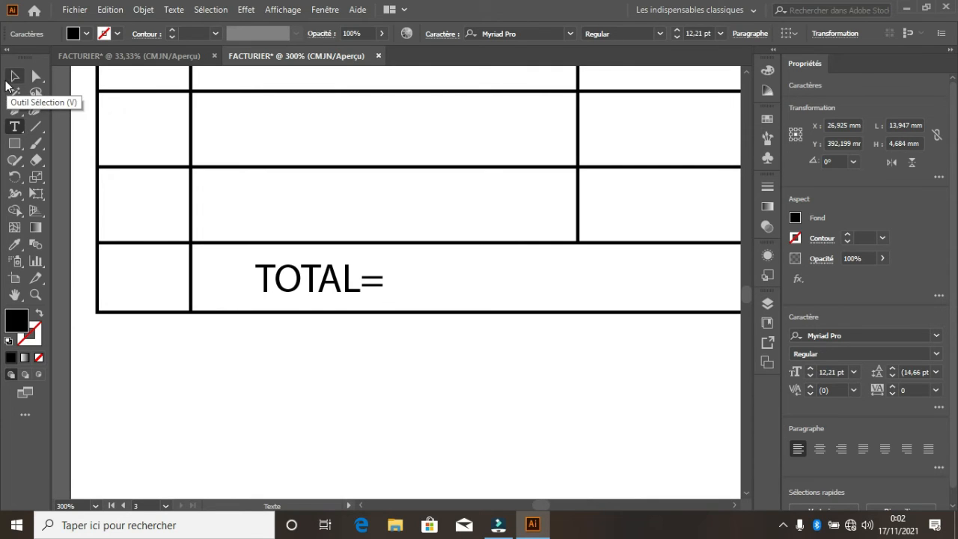
# Step: Duplicate the header logo over the table, enlarge it to about 91 × 99 mm and send it to the back
pyautogui.scroll(-4, 299, 262)
pyautogui.scroll(-2, 346, 303)
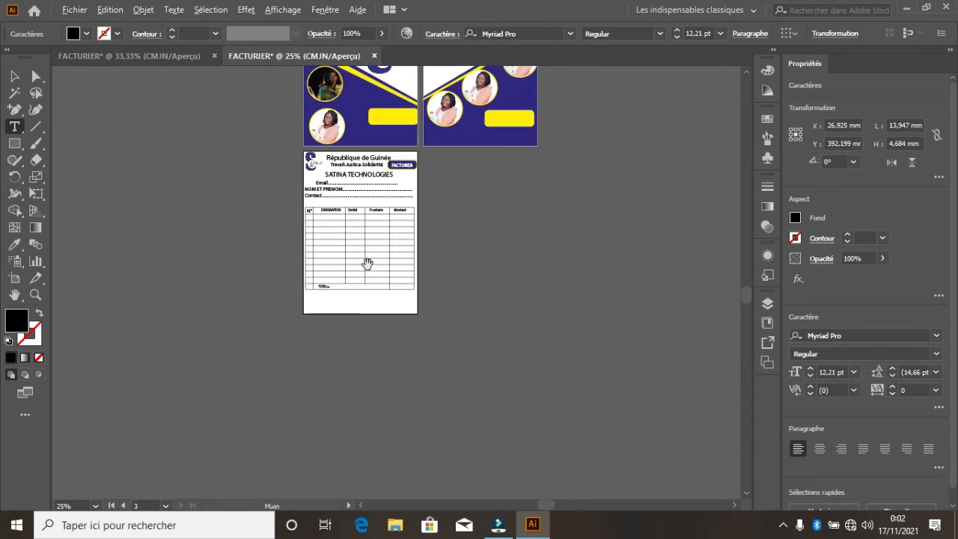
pyautogui.scroll(2, 367, 267)
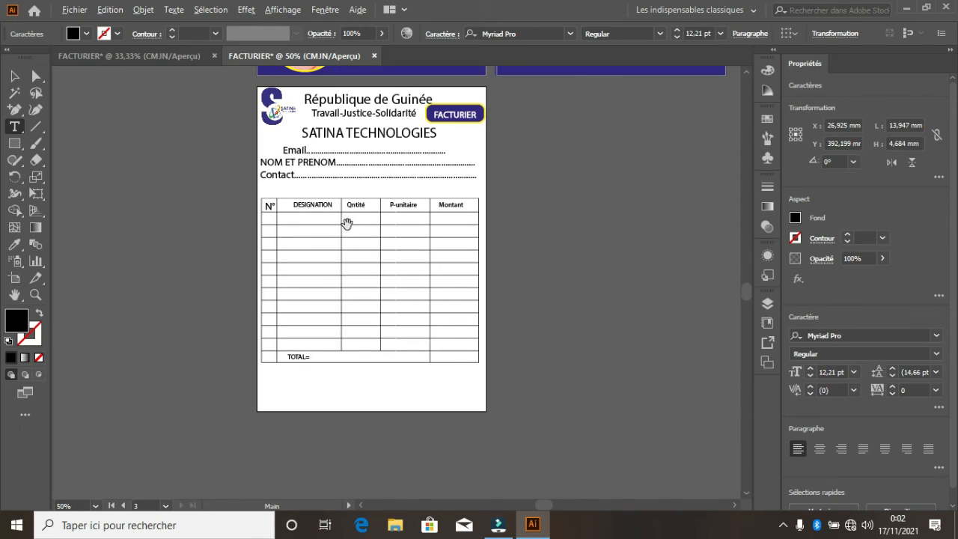
pyautogui.click(15, 75)
pyautogui.moveTo(274, 118); pyautogui.dragTo(429, 200)
pyautogui.rightClick(353, 280)
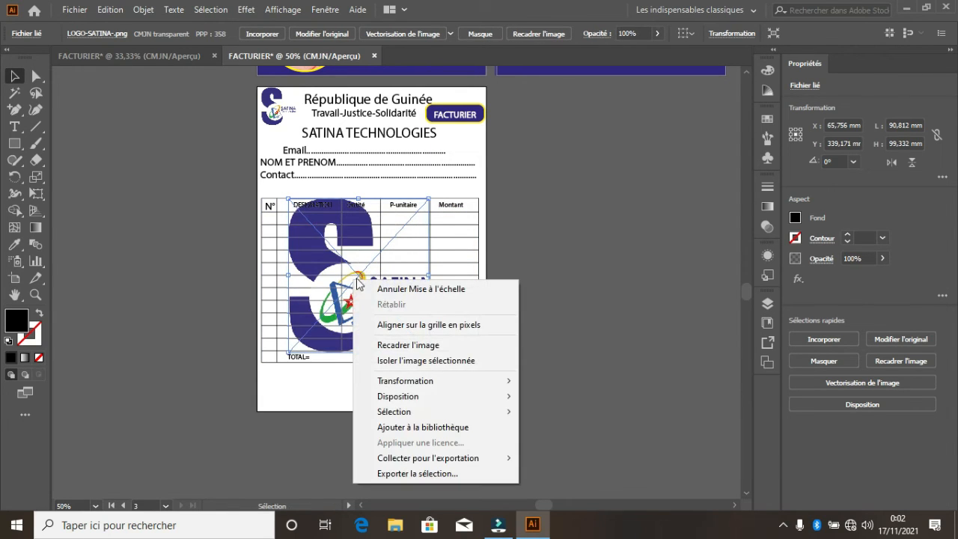
pyautogui.moveTo(417, 398)
pyautogui.click(545, 443)
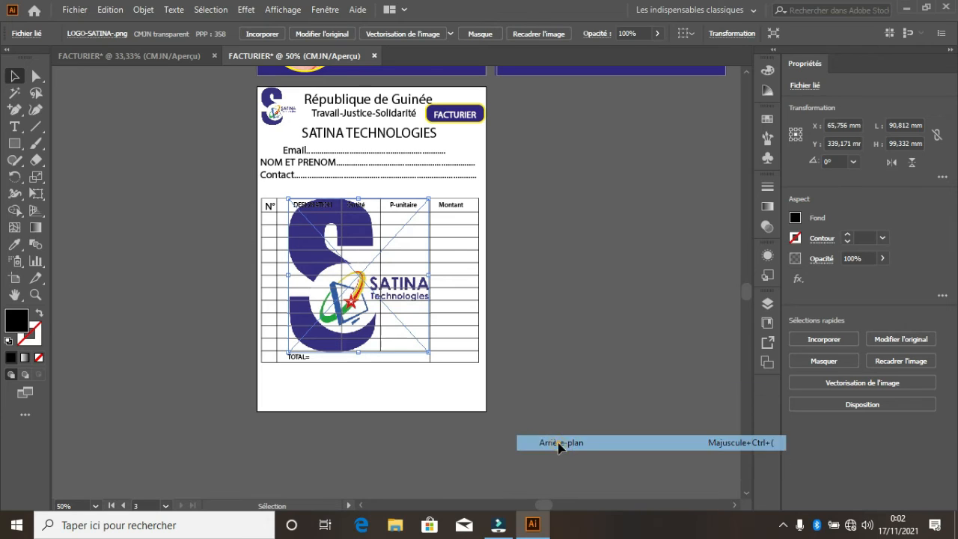
# Step: Set the large logo's opacity to 13% as a watermark and deselect it
pyautogui.click(658, 33)
pyautogui.moveTo(652, 52); pyautogui.dragTo(606, 57)
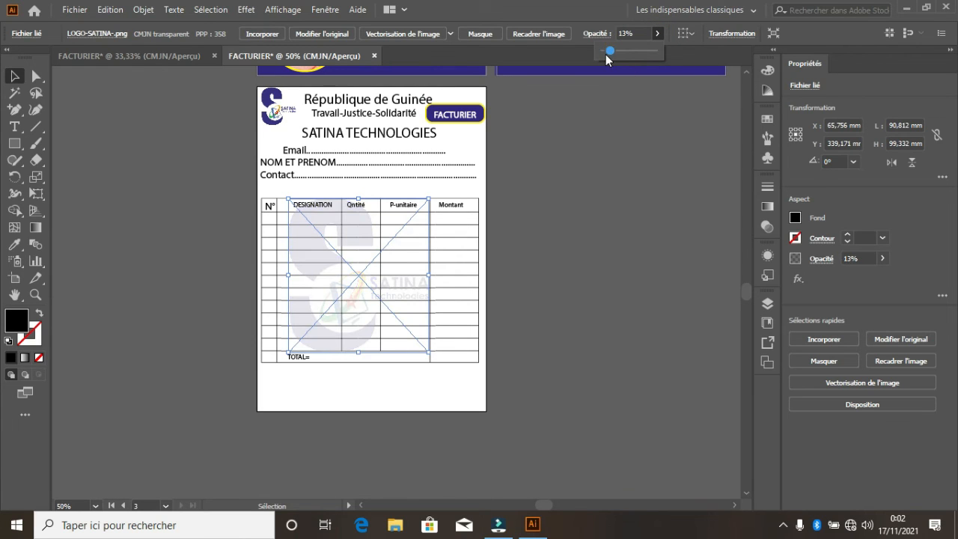
pyautogui.click(560, 186)
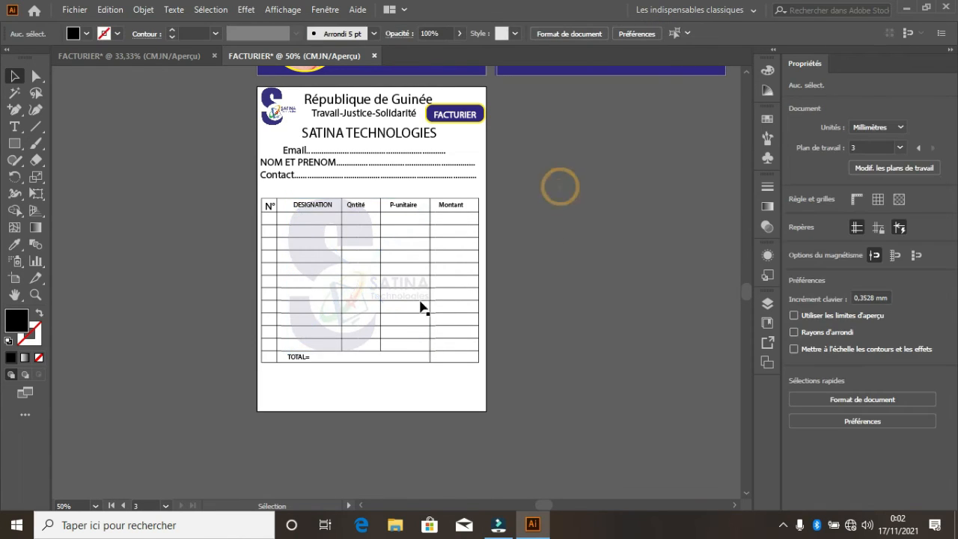
# Step: Duplicate the "Travail-Justice-Solidarité" line from the header into the blank area below the table
pyautogui.click(367, 384)
pyautogui.click(326, 136)
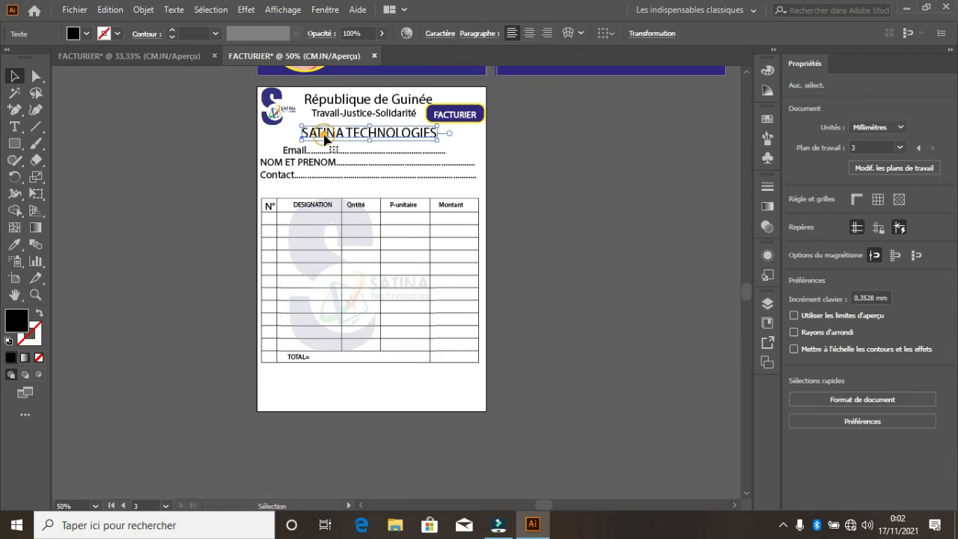
pyautogui.moveTo(343, 114); pyautogui.dragTo(311, 381)
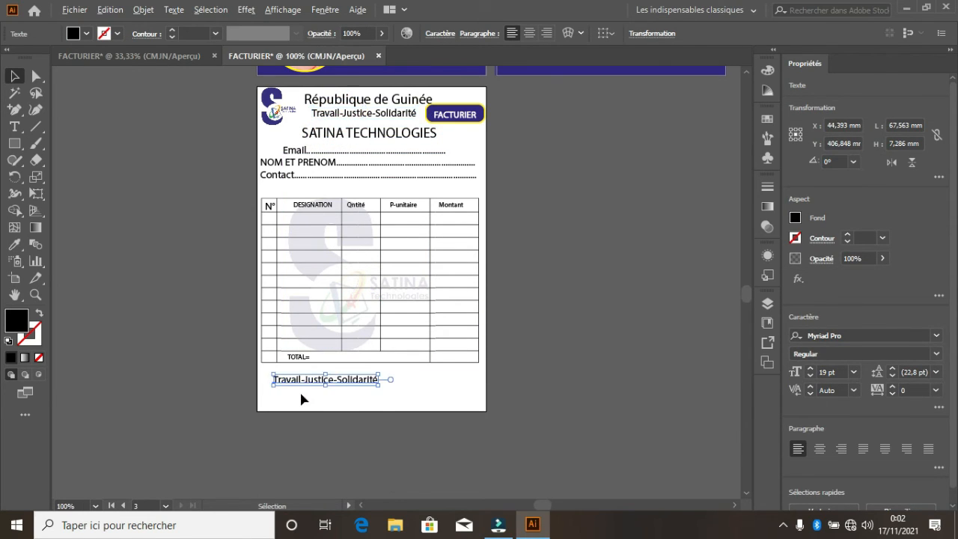
pyautogui.hotkey('ctrl', '+')
pyautogui.hotkey('ctrl', '+')
pyautogui.hotkey('ctrl', '+')
# Step: Replace the copied line's text with the statement opening "Je sousigne Monsieur", followed by the signatory's surname and "à"
pyautogui.doubleClick(348, 354)
pyautogui.hotkey('ctrl', 'a')
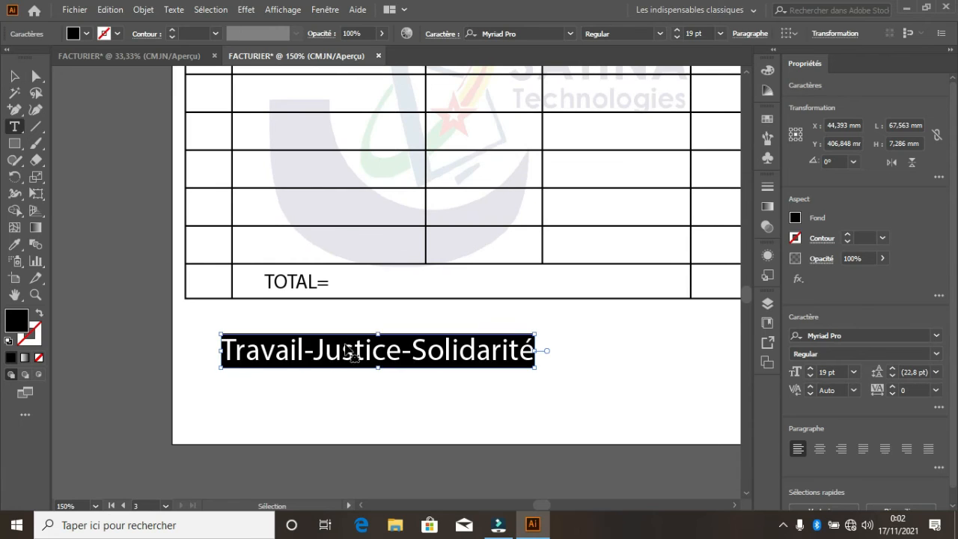
pyautogui.write('j')
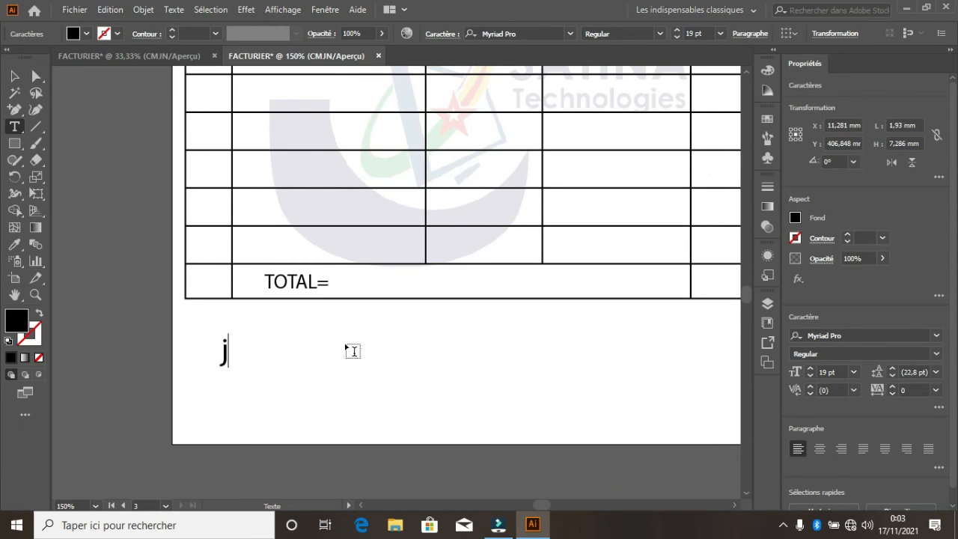
pyautogui.press('BackSpace')
pyautogui.write('Je sousigne ')
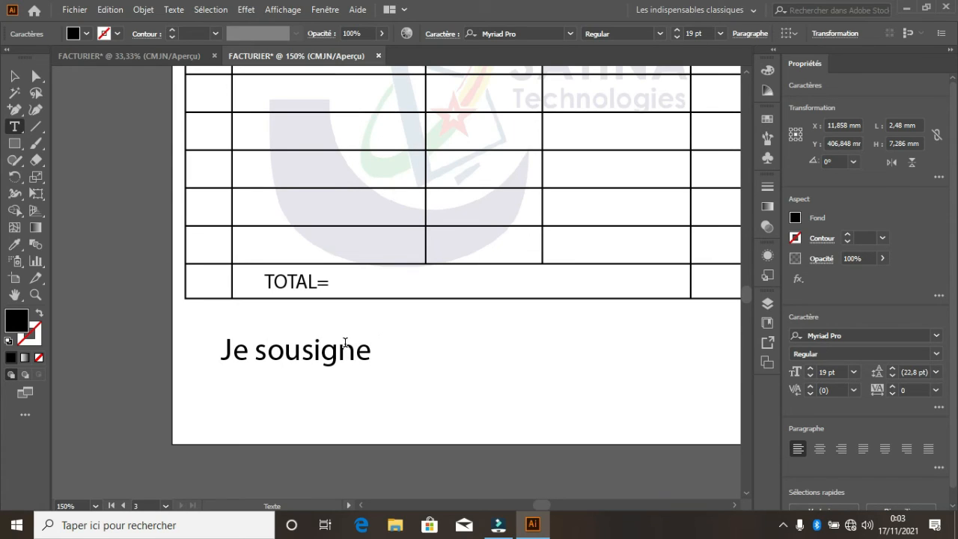
pyautogui.write('Mons')
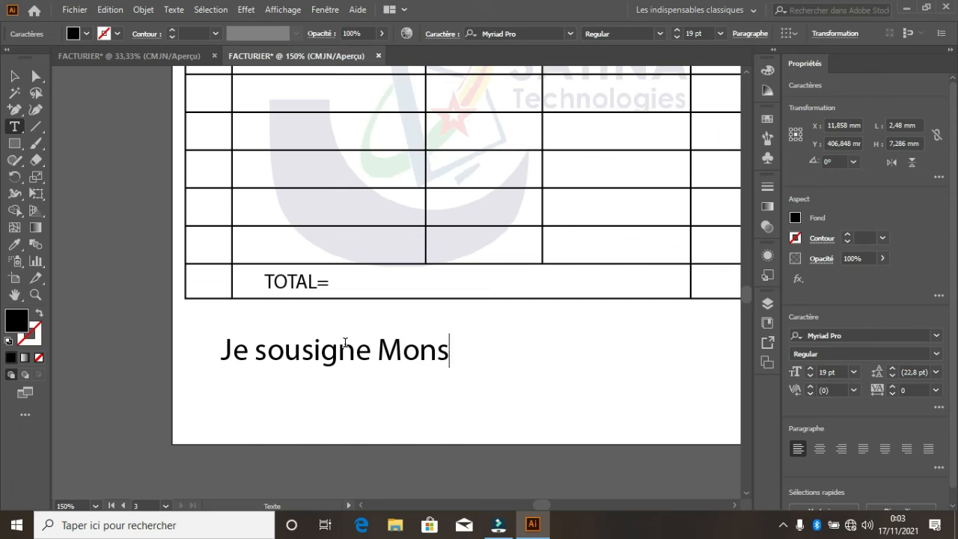
pyautogui.write('ier')
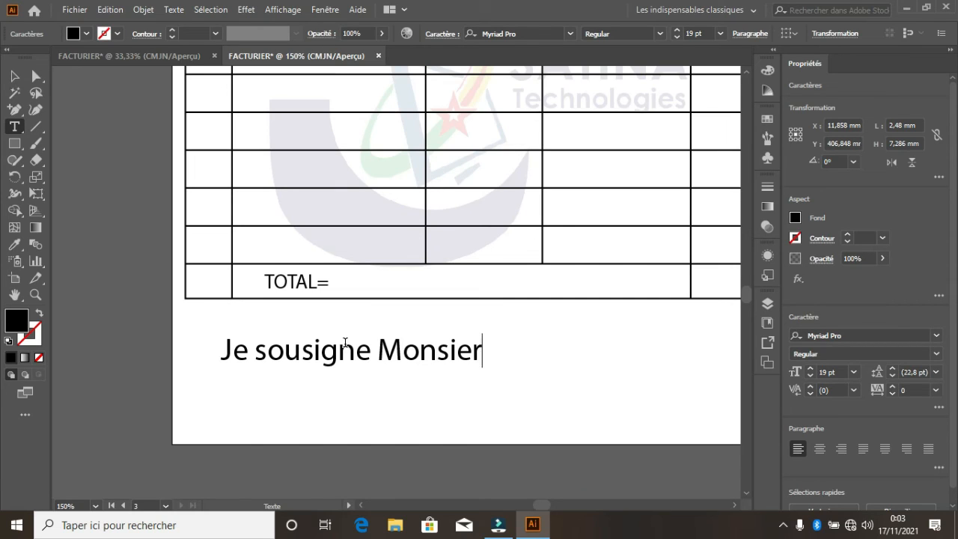
pyautogui.press('BackSpace')
pyautogui.write('ur ')
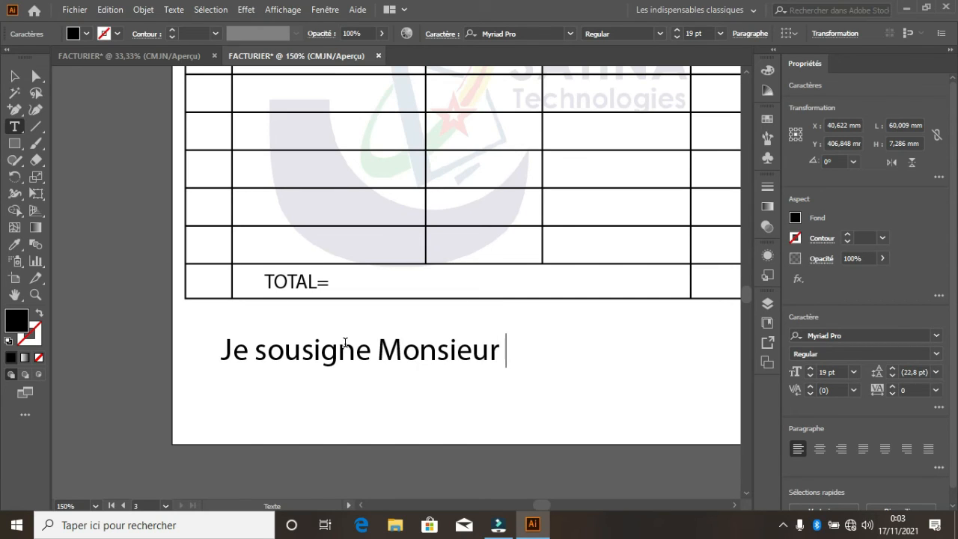
pyautogui.write('Sacko à.')
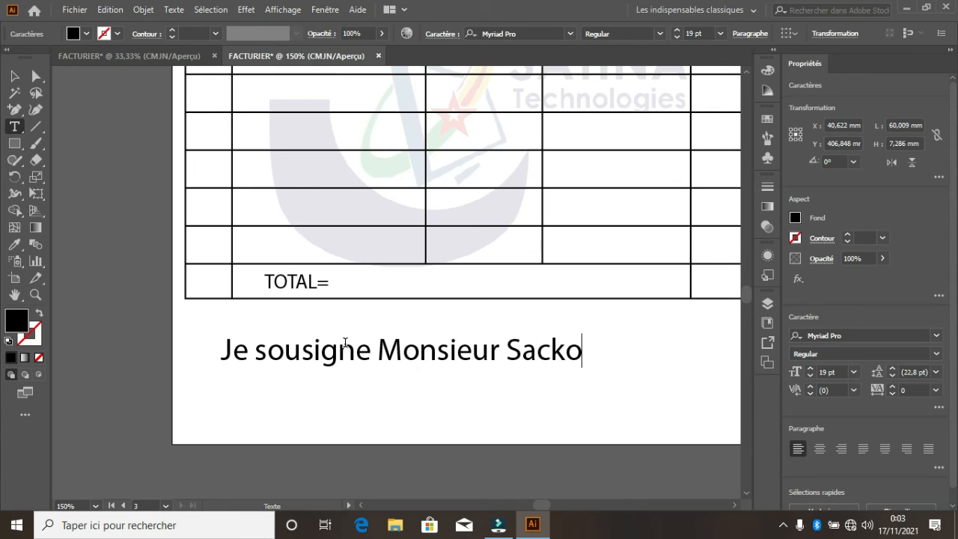
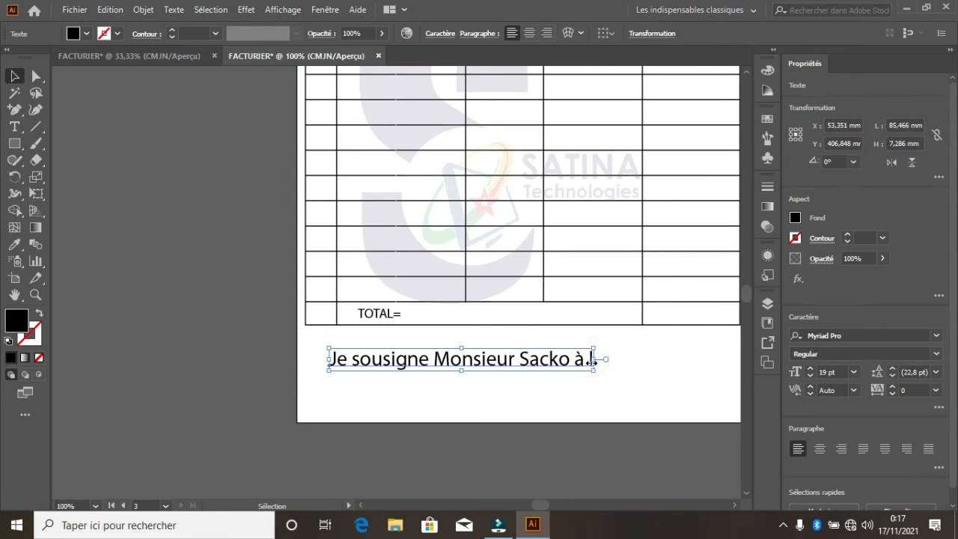
# Step: Complete the statement with "la somme de" and dots that continue across a full second line
pyautogui.doubleClick(590, 360)
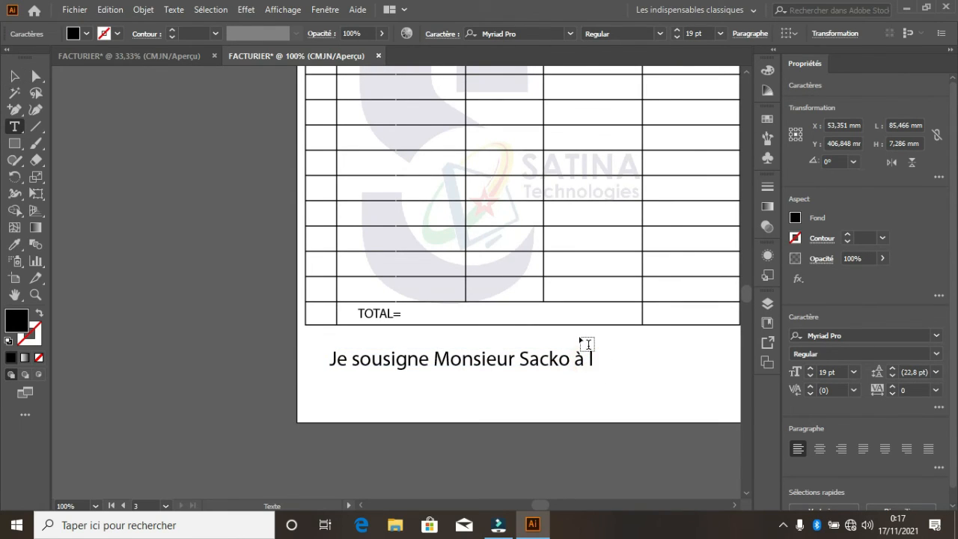
pyautogui.write('a somme de')
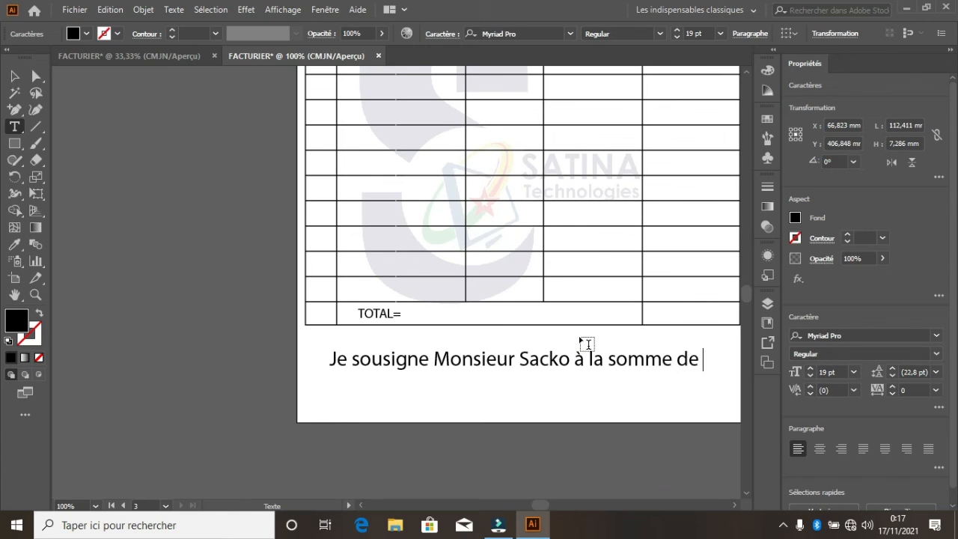
pyautogui.scroll(-1, 488, 340)
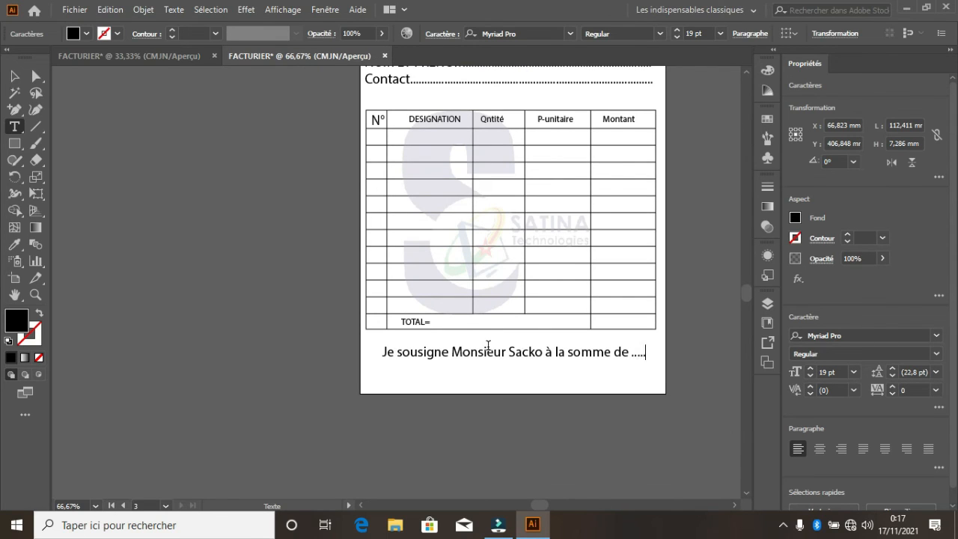
pyautogui.press('Return')
pyautogui.press('BackSpace')
pyautogui.write('......')
pyautogui.press('Return')
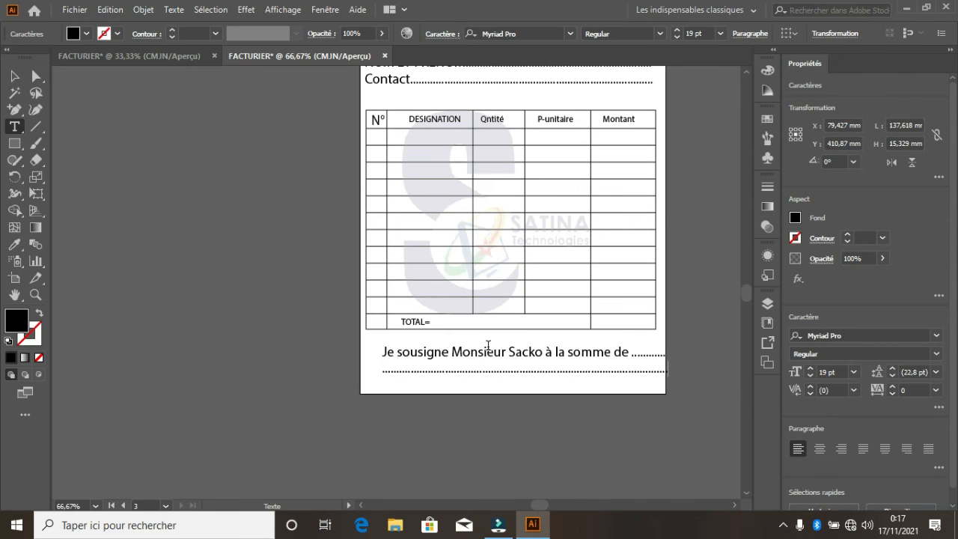
# Step: Move the two-line statement up closer to the table so it fits within the page width, and deselect it
pyautogui.click(15, 77)
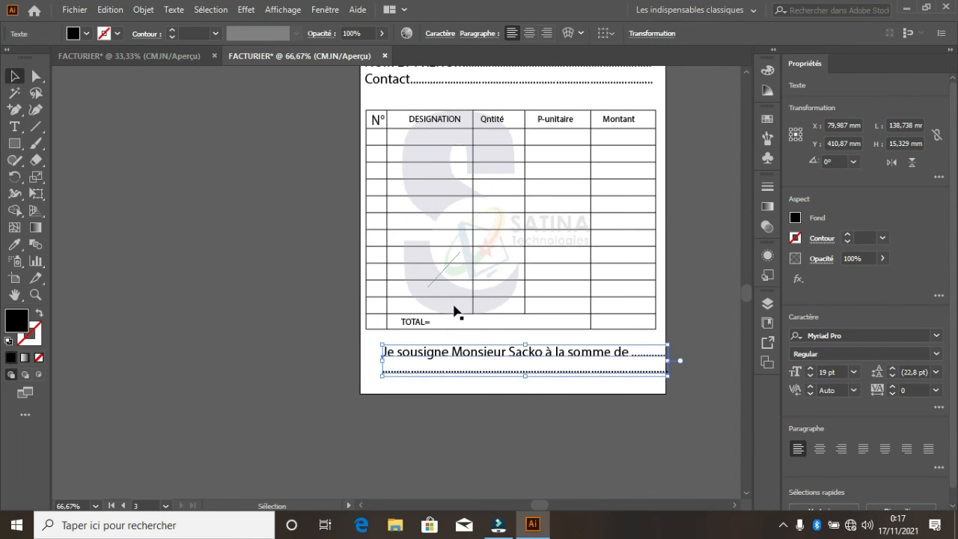
pyautogui.moveTo(505, 356); pyautogui.dragTo(497, 353)
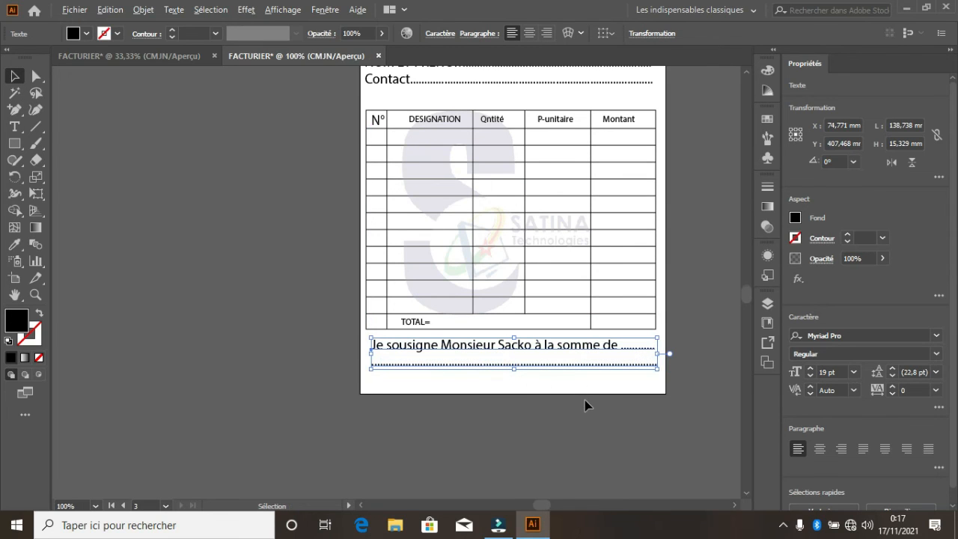
pyautogui.scroll(2, 584, 400)
pyautogui.scroll(-3, 419, 336)
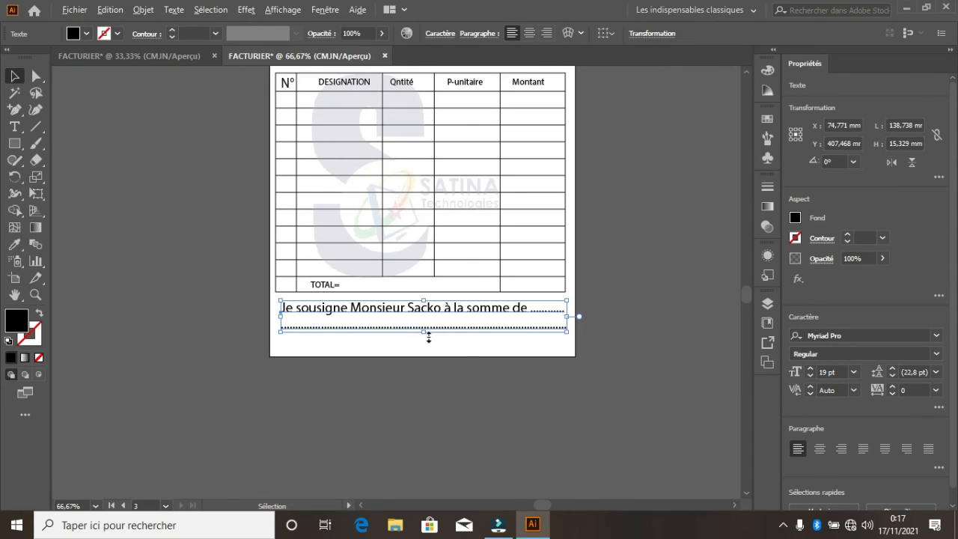
pyautogui.click(453, 353)
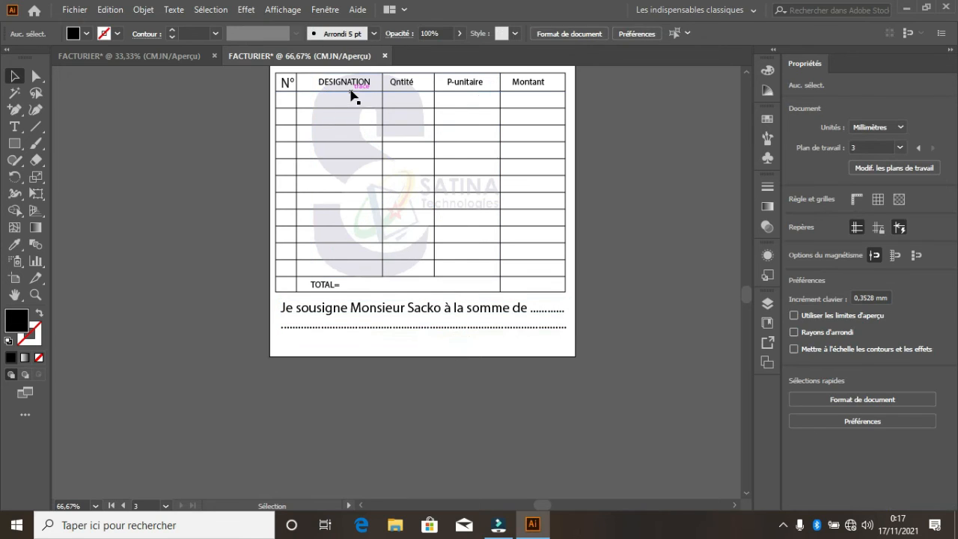
# Step: Duplicate "DESIGNATION" to the page's lower-right corner under the dotted line and replace the copy's text with "Directeur Général"
pyautogui.moveTo(353, 88); pyautogui.dragTo(534, 348)
pyautogui.scroll(1, 534, 352)
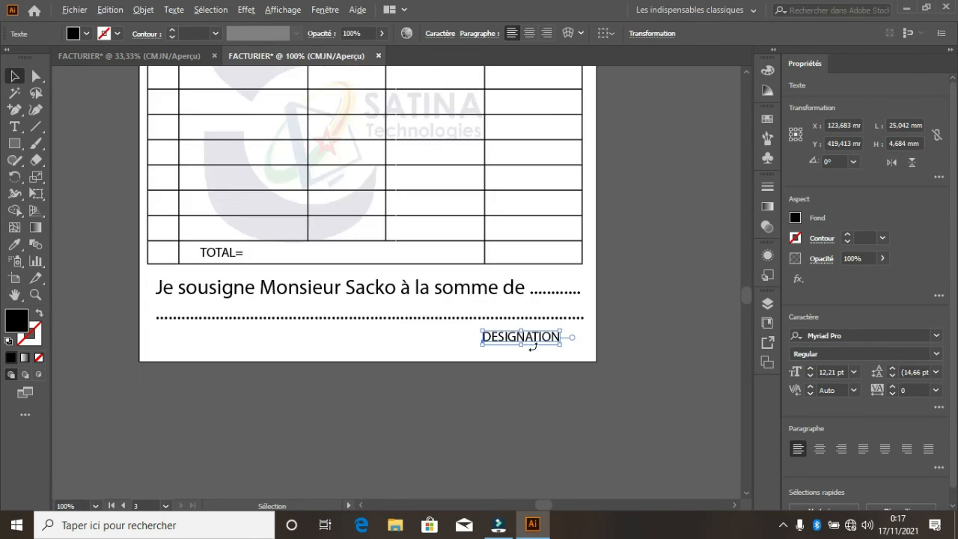
pyautogui.doubleClick(528, 337)
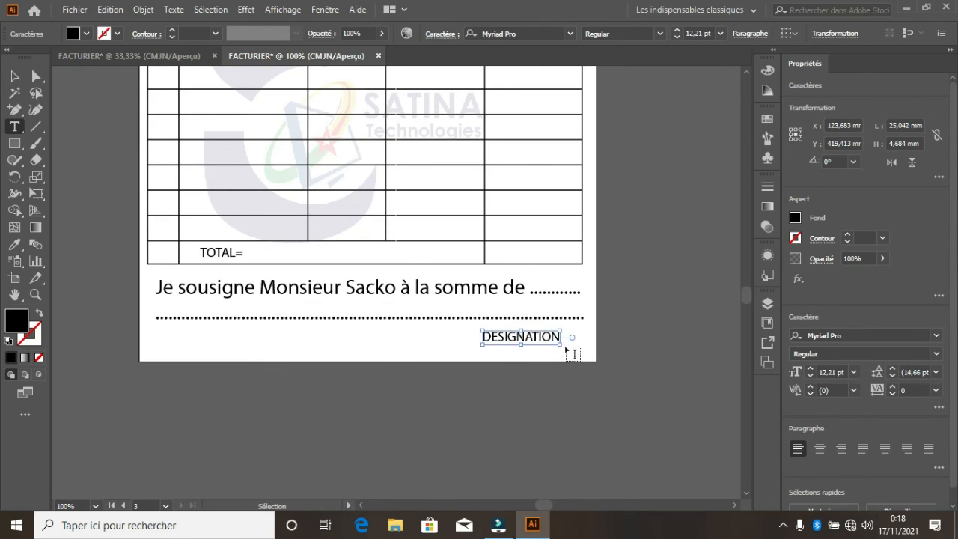
pyautogui.hotkey('ctrl', 'a')
pyautogui.write('D')
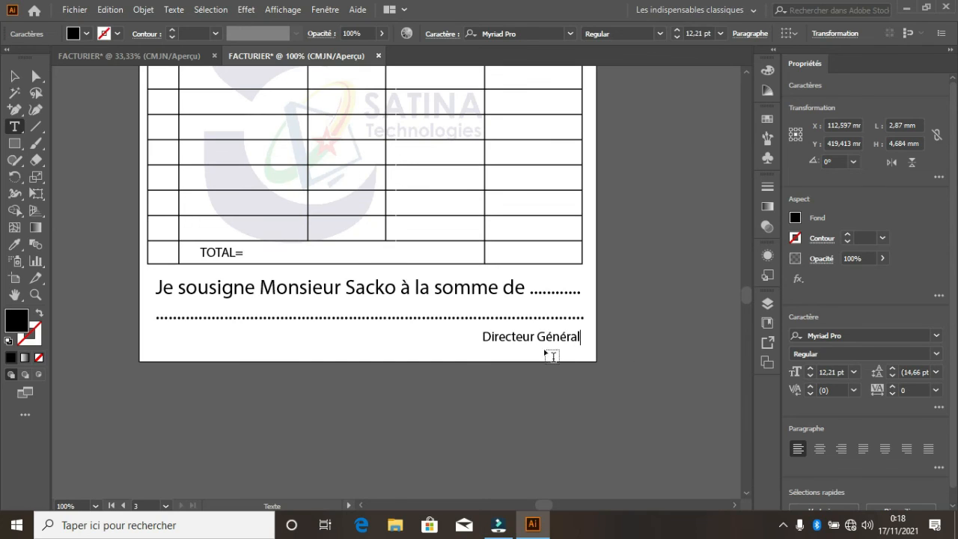
pyautogui.click(15, 76)
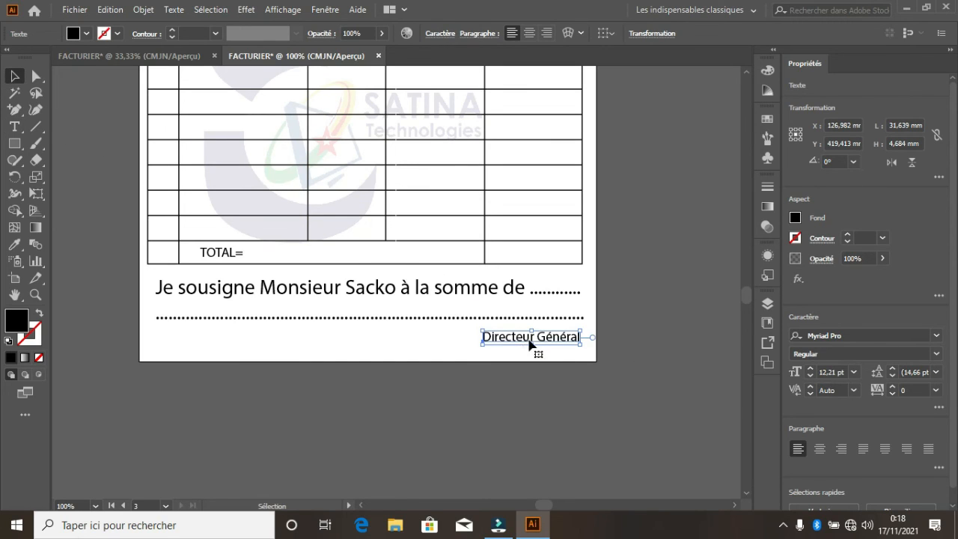
# Step: Duplicate "Directeur Général" to the page's lower-left corner and replace the copy's text with "Signature Client"
pyautogui.moveTo(530, 343); pyautogui.dragTo(201, 338)
pyautogui.doubleClick(214, 341)
pyautogui.tripleClick(213, 341)
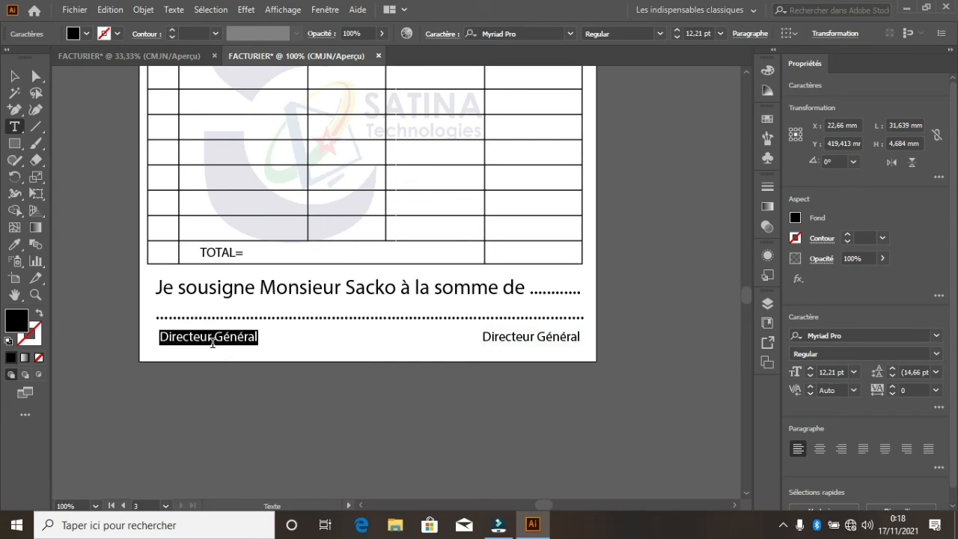
pyautogui.write('Sign')
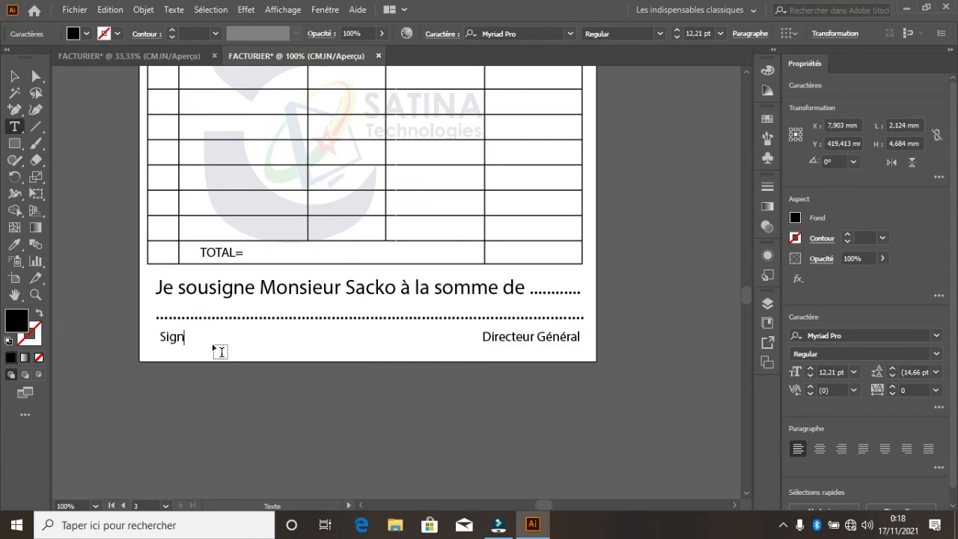
pyautogui.write('ature Client')
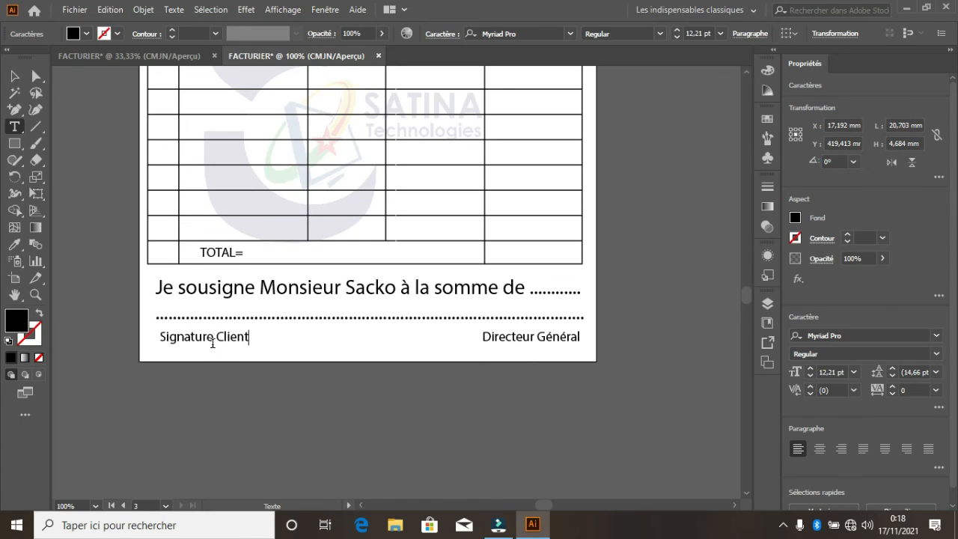
pyautogui.click(14, 75)
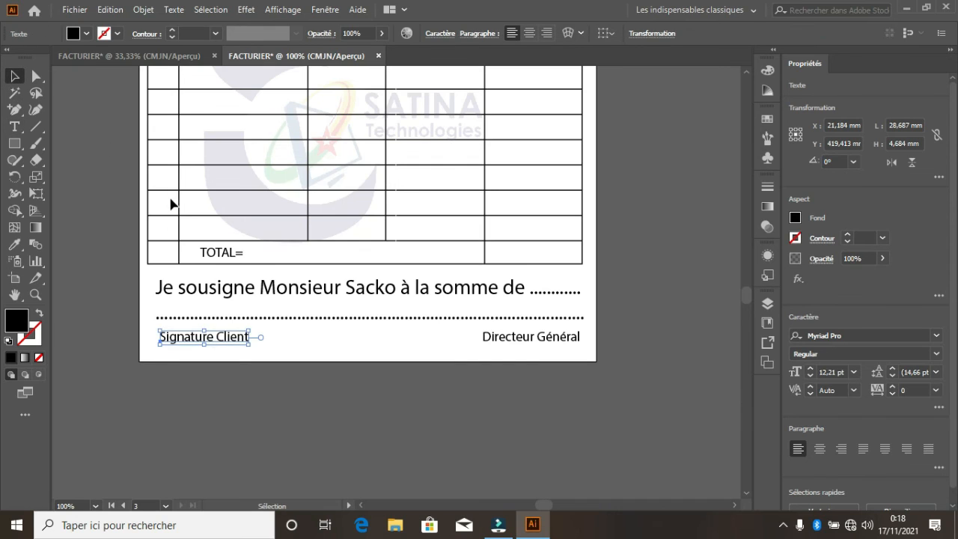
# Step: Review the two covers and the completed invoice page together, checking the layout of all three artboards
pyautogui.scroll(-1, 180, 225)
pyautogui.scroll(-4, 276, 301)
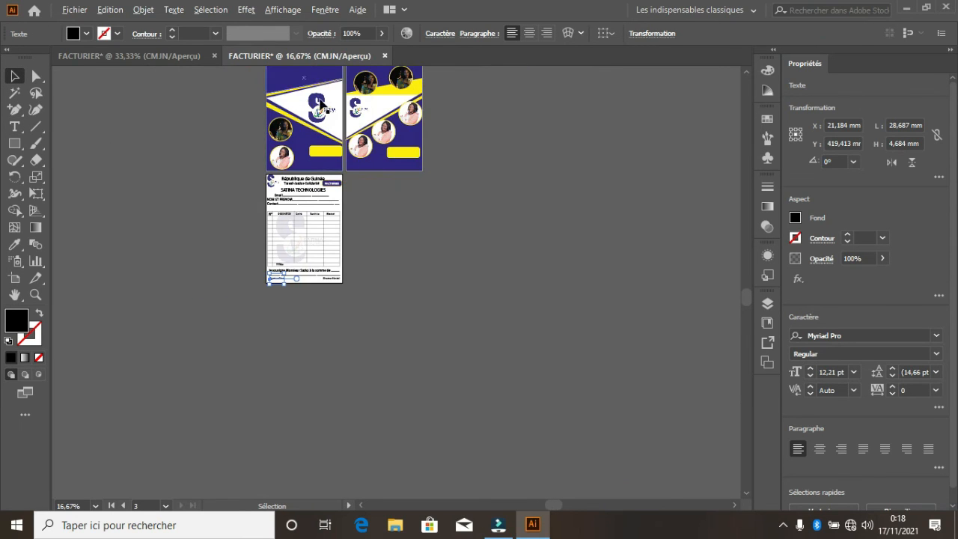
pyautogui.scroll(3, 336, 105)
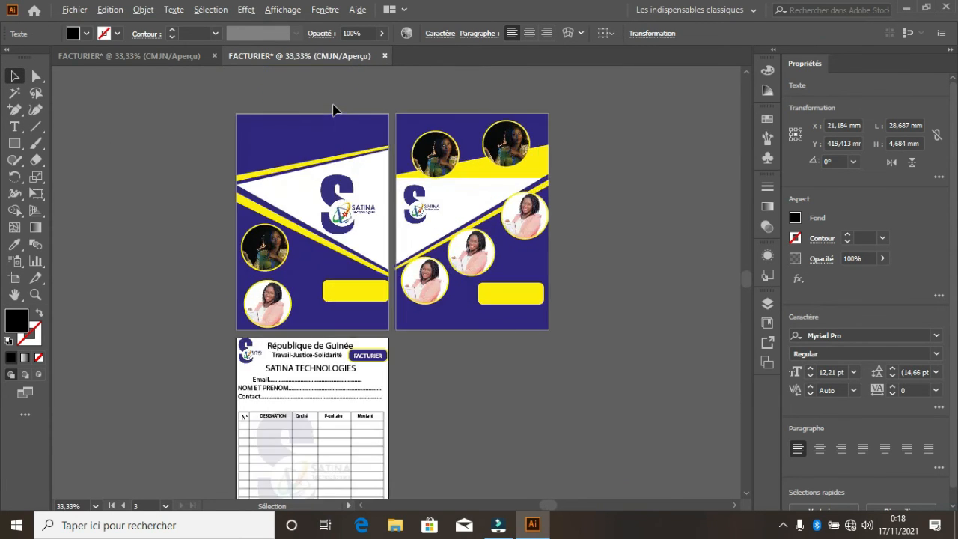
pyautogui.scroll(-1, 338, 150)
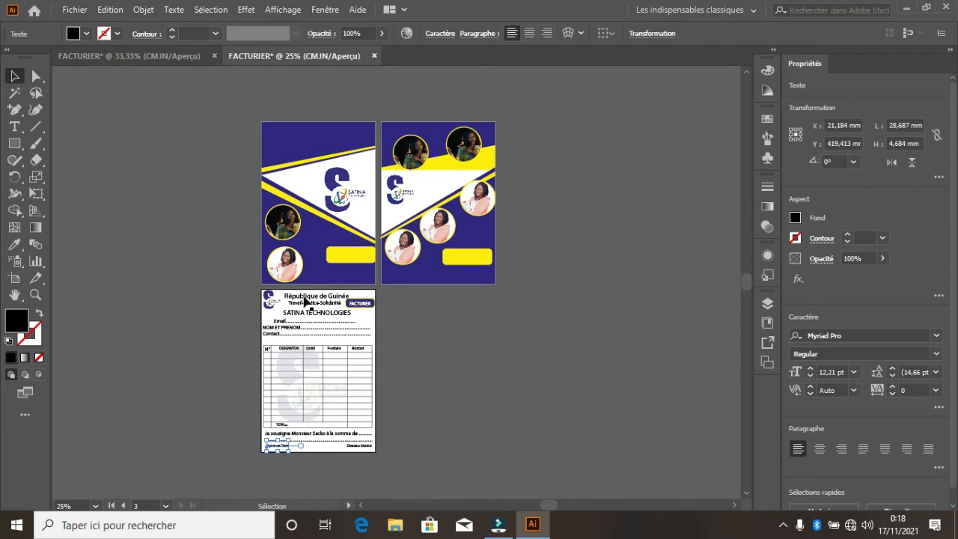
pyautogui.scroll(1, 298, 222)
pyautogui.scroll(1, 298, 222)
pyautogui.scroll(-1, 294, 157)
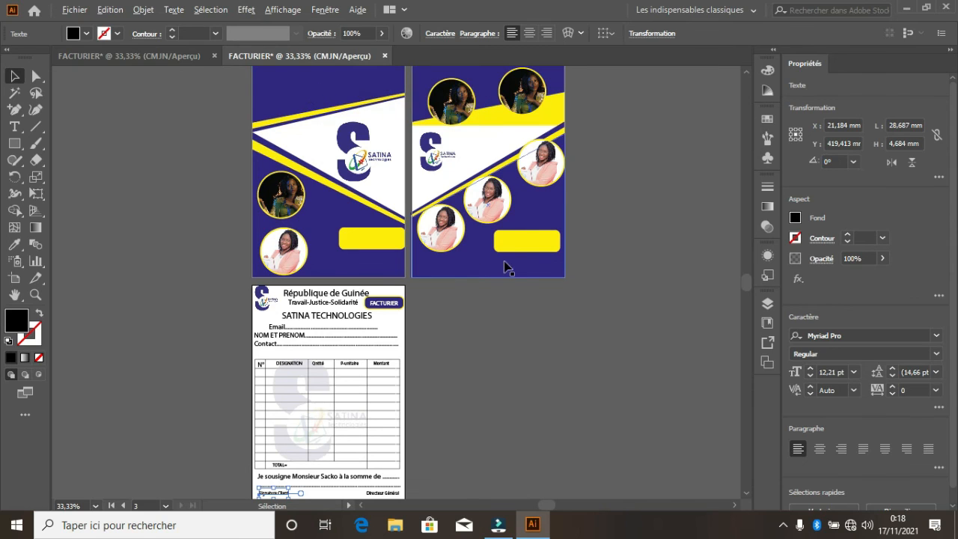
pyautogui.scroll(-1, 326, 261)
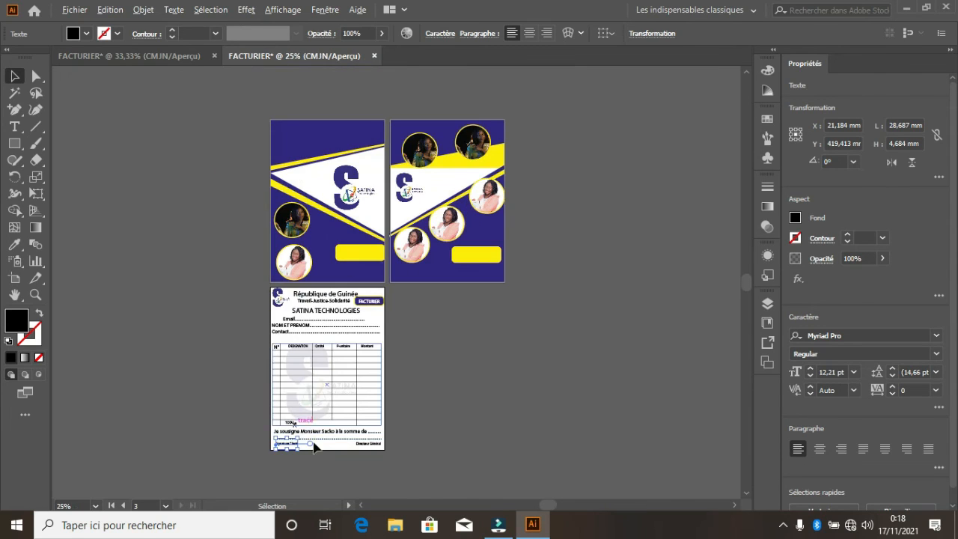
pyautogui.scroll(1, 314, 261)
pyautogui.scroll(-1, 342, 274)
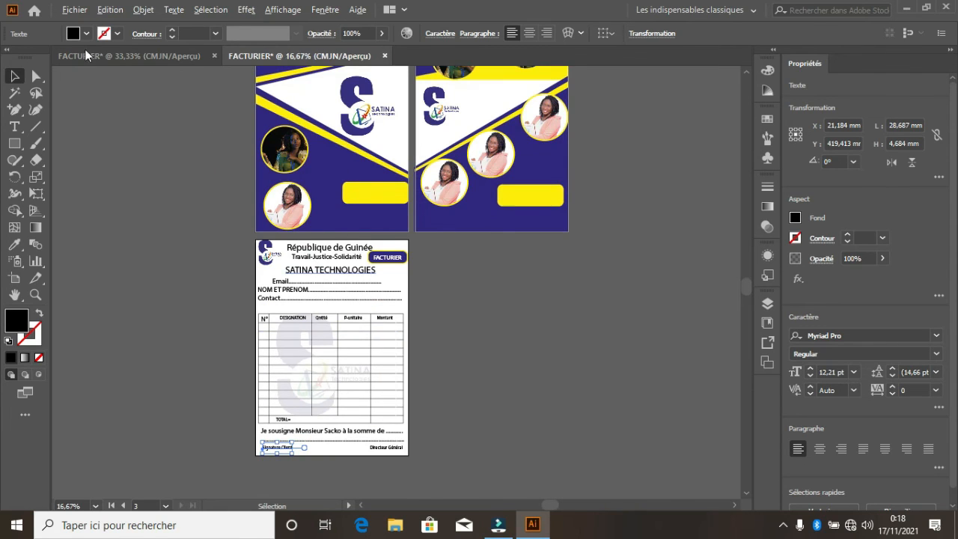
# Step: Examine the file formats offered for saving a copy of FACTURIER under Save As, and cancel without saving
pyautogui.click(75, 10)
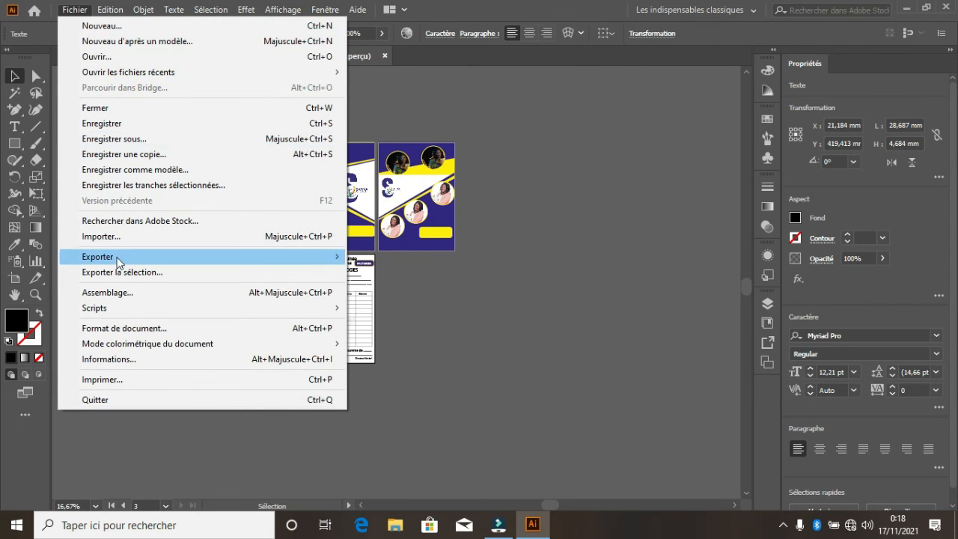
pyautogui.click(128, 139)
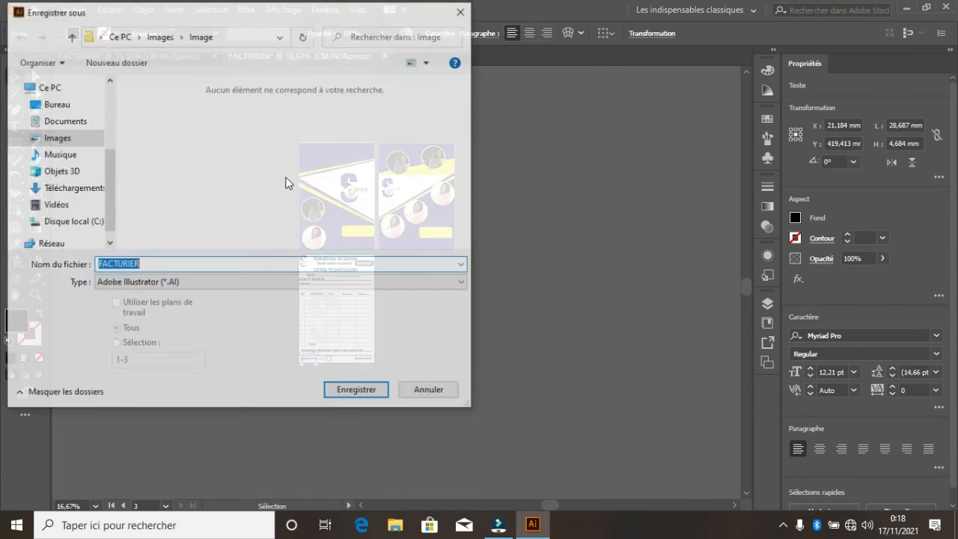
pyautogui.click(177, 282)
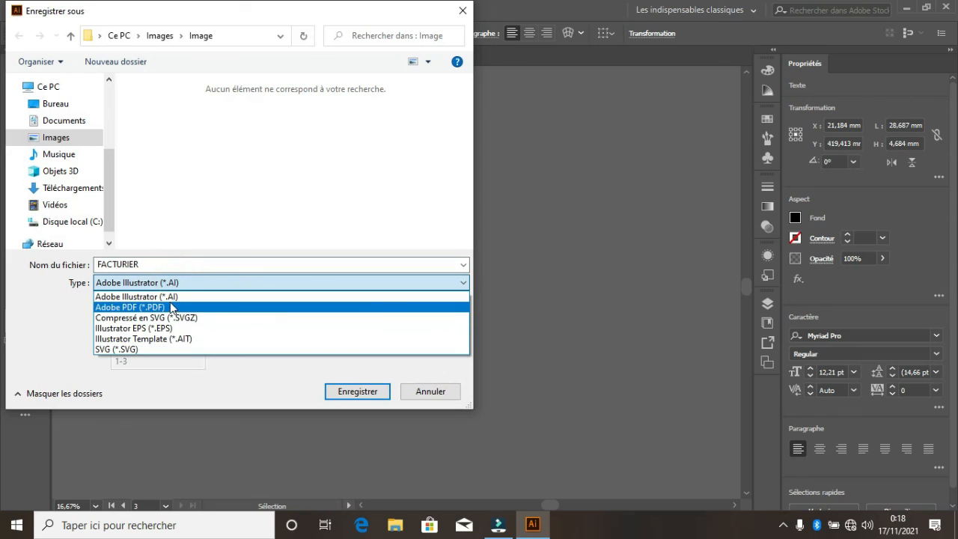
pyautogui.click(421, 396)
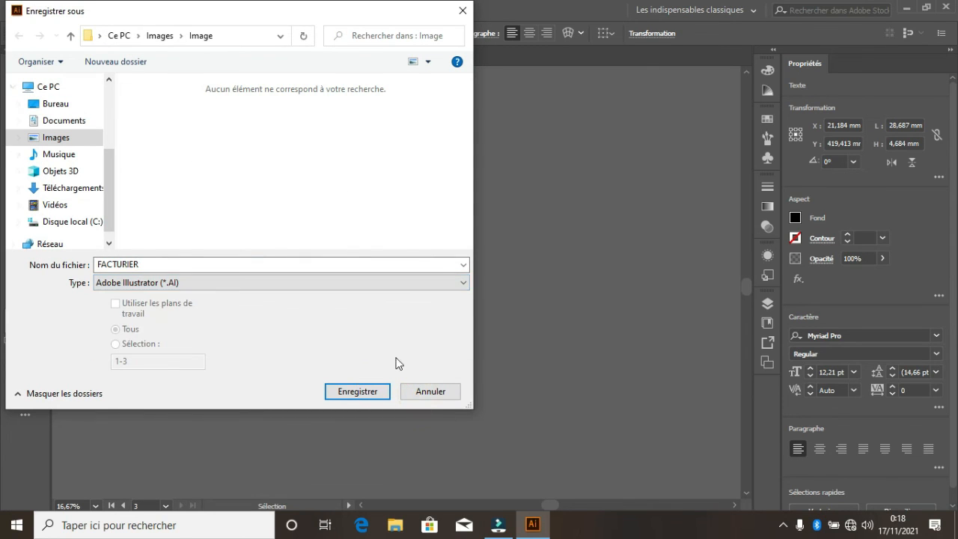
pyautogui.click(411, 389)
# Step: Examine the file formats offered for exporting FACTURIER with Export As, cancel the export and minimize the program window
pyautogui.click(75, 9)
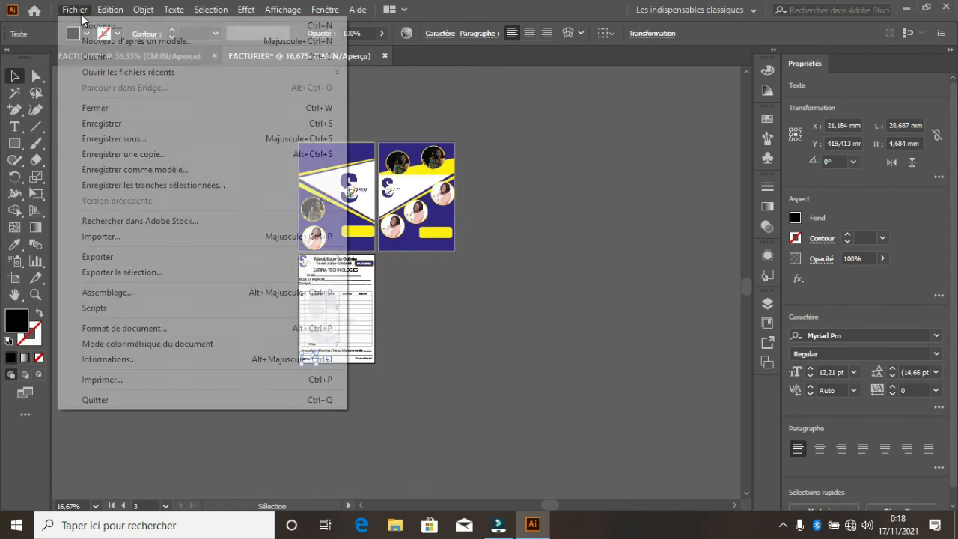
pyautogui.moveTo(262, 255)
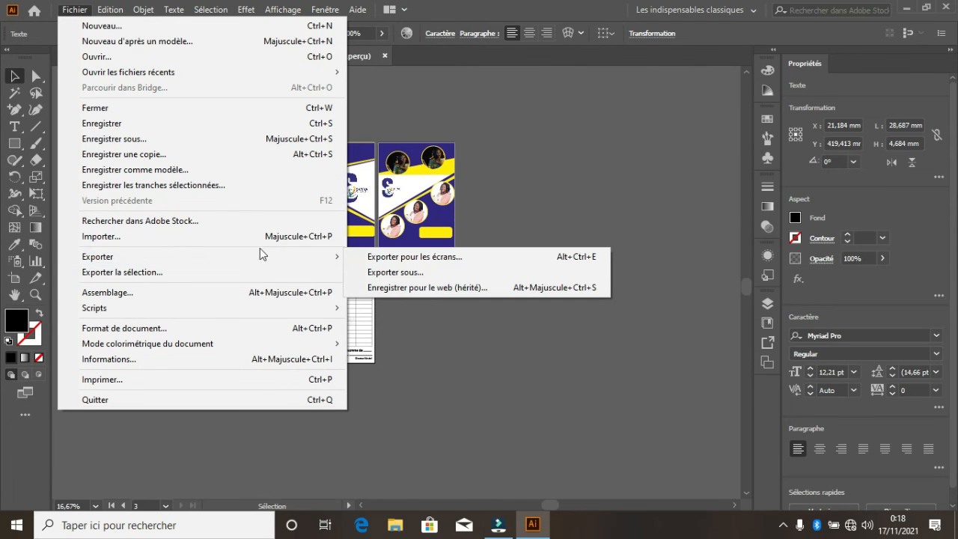
pyautogui.click(403, 274)
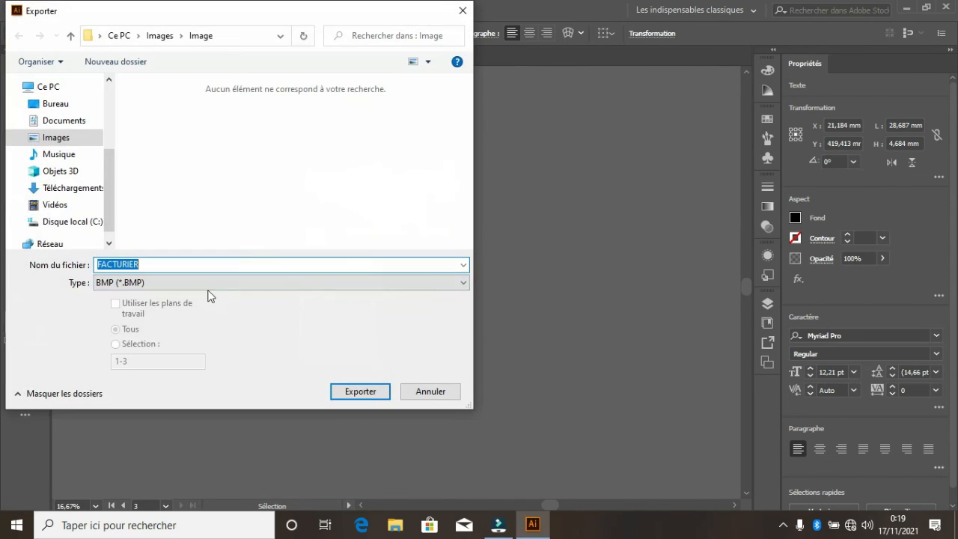
pyautogui.click(191, 284)
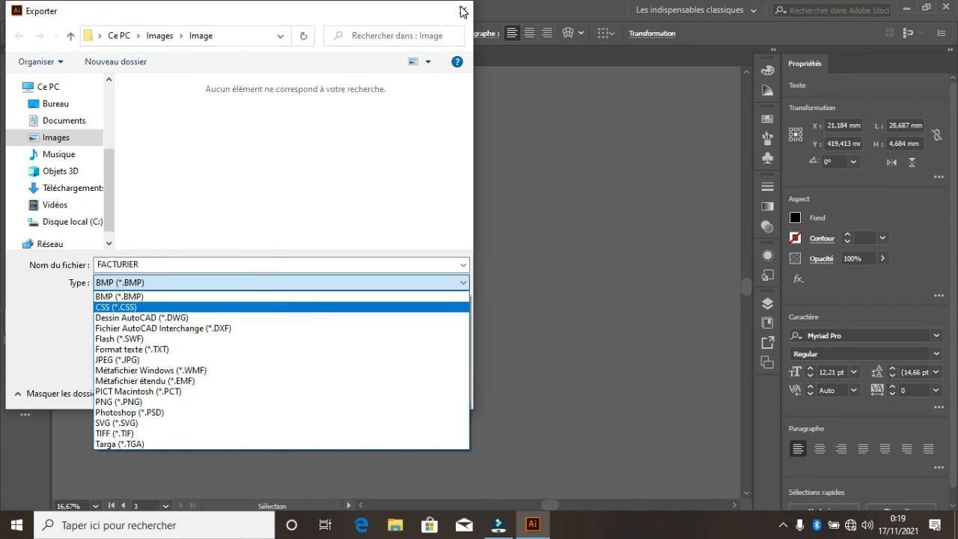
pyautogui.click(458, 12)
pyautogui.click(462, 11)
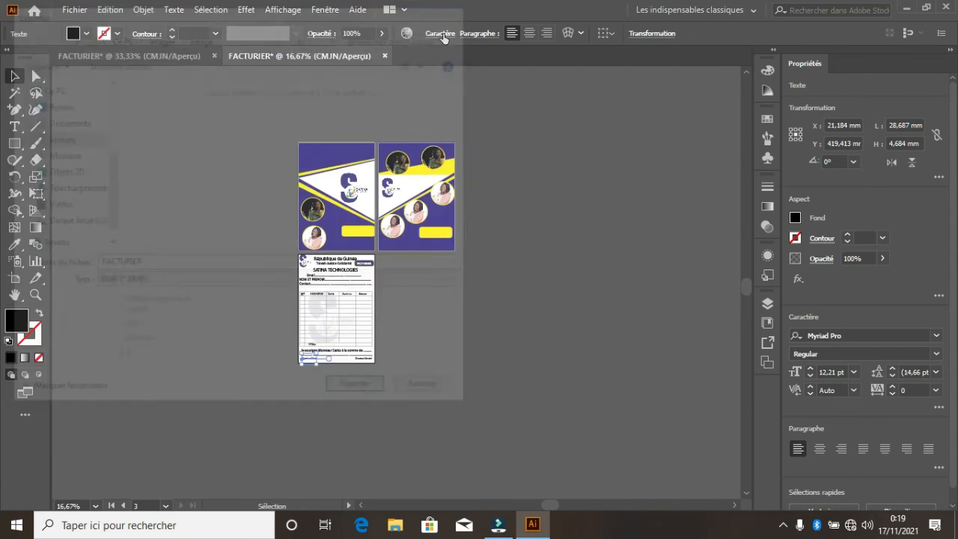
pyautogui.click(909, 9)
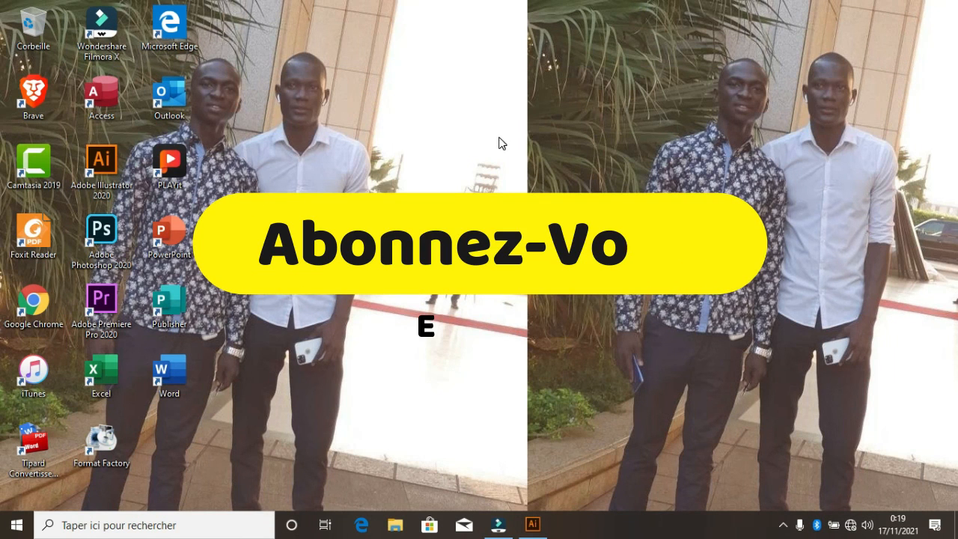